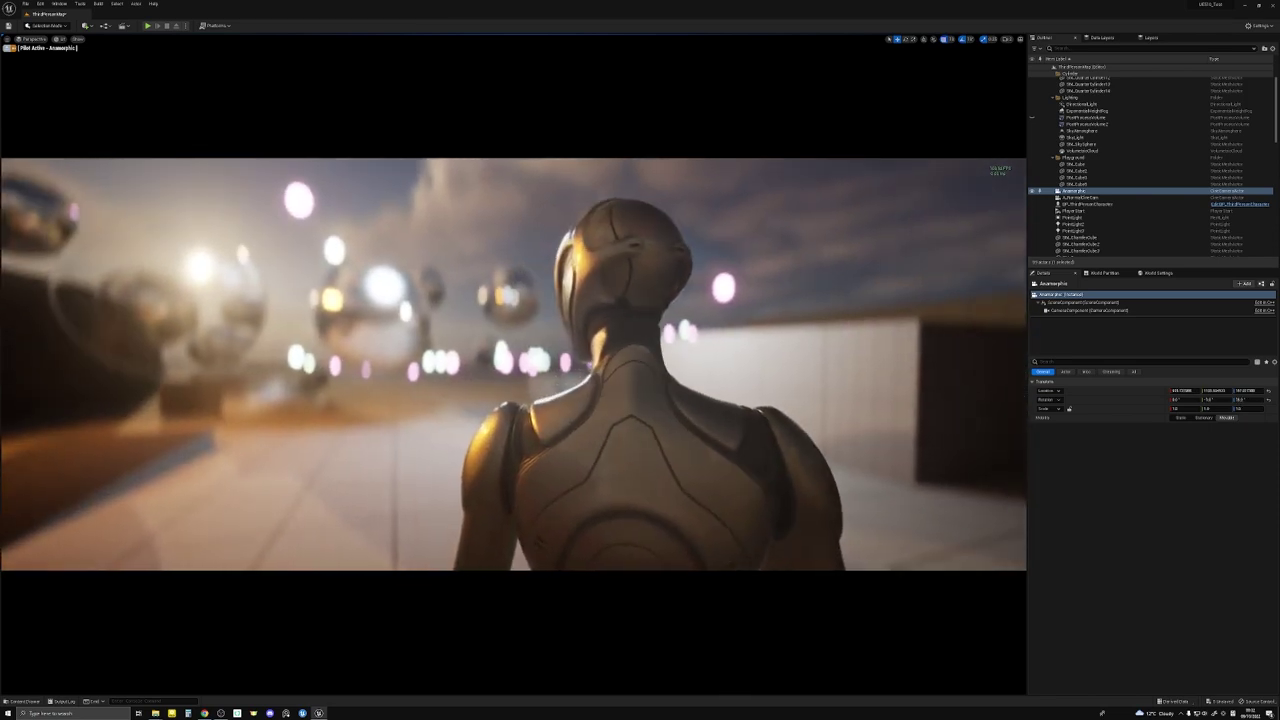
Toggle the PostProcessVolume's visibility to compare the look, and adjust the manual focus distance of the Anamorphic camera's component
{"action": "left_click", "coordinate": [1033, 125]}
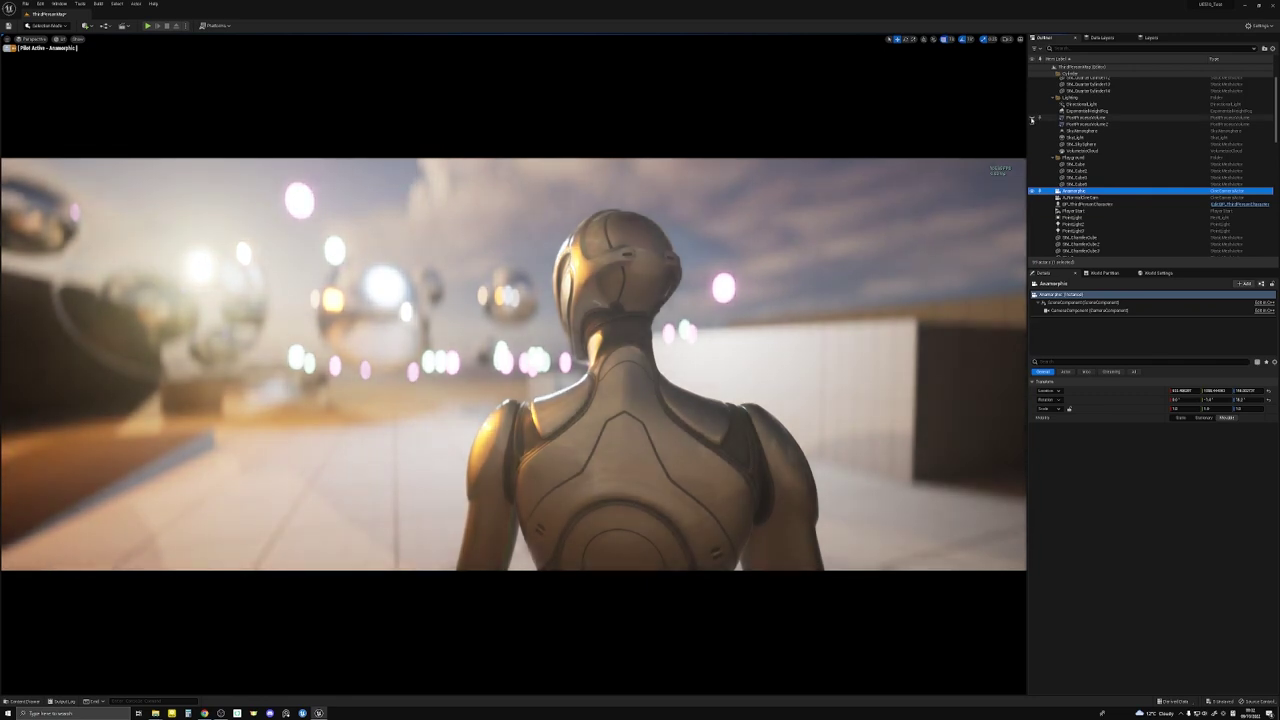
{"action": "left_click", "coordinate": [1032, 118]}
{"action": "right_click_drag", "start_coordinate": [512, 364], "coordinate": [484, 356]}
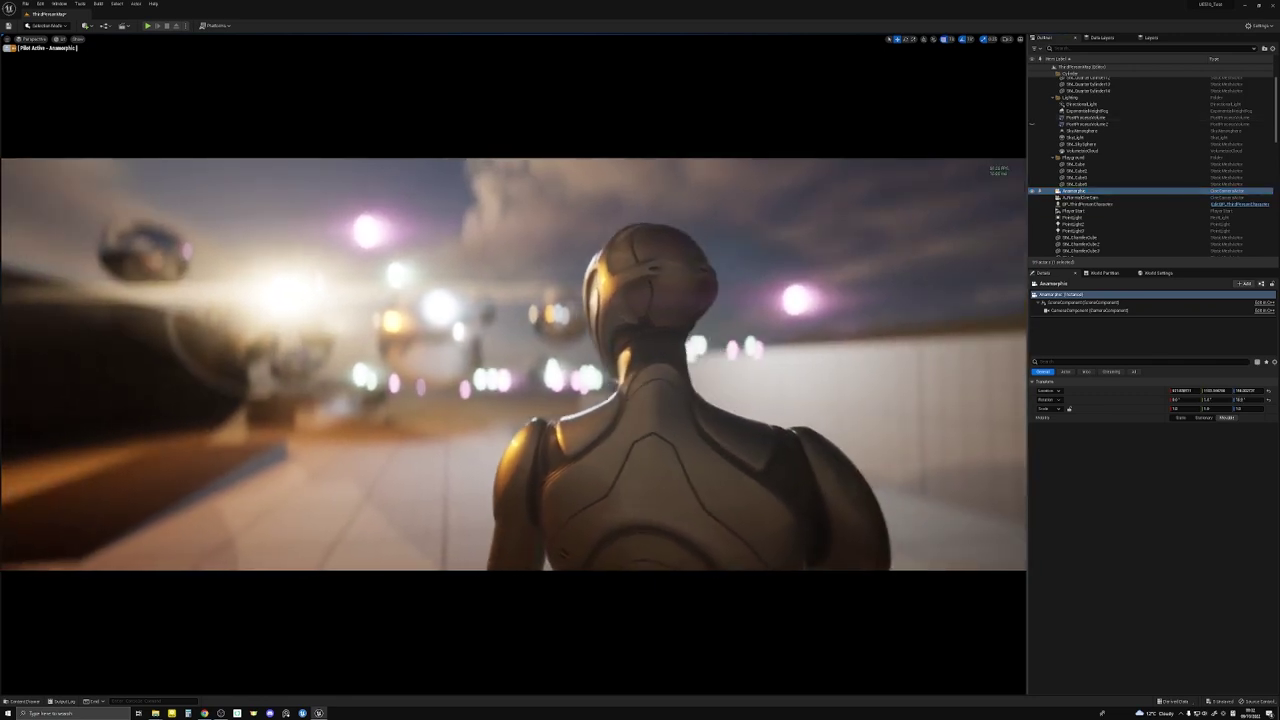
{"action": "left_click", "coordinate": [1085, 310]}
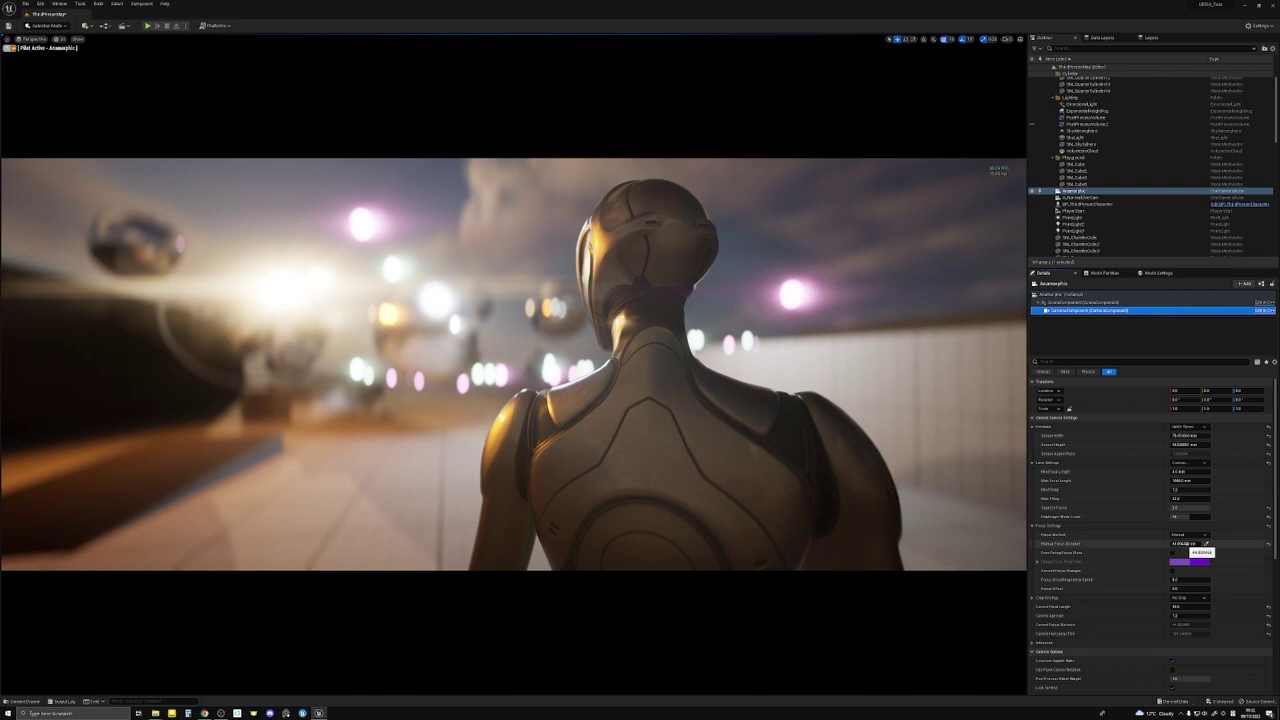
{"action": "mouse_move", "coordinate": [1185, 543]}
{"action": "left_mouse_down"}
{"action": "mouse_move", "coordinate": [1163, 543]}
{"action": "mouse_move", "coordinate": [1193, 544]}
{"action": "left_mouse_up"}
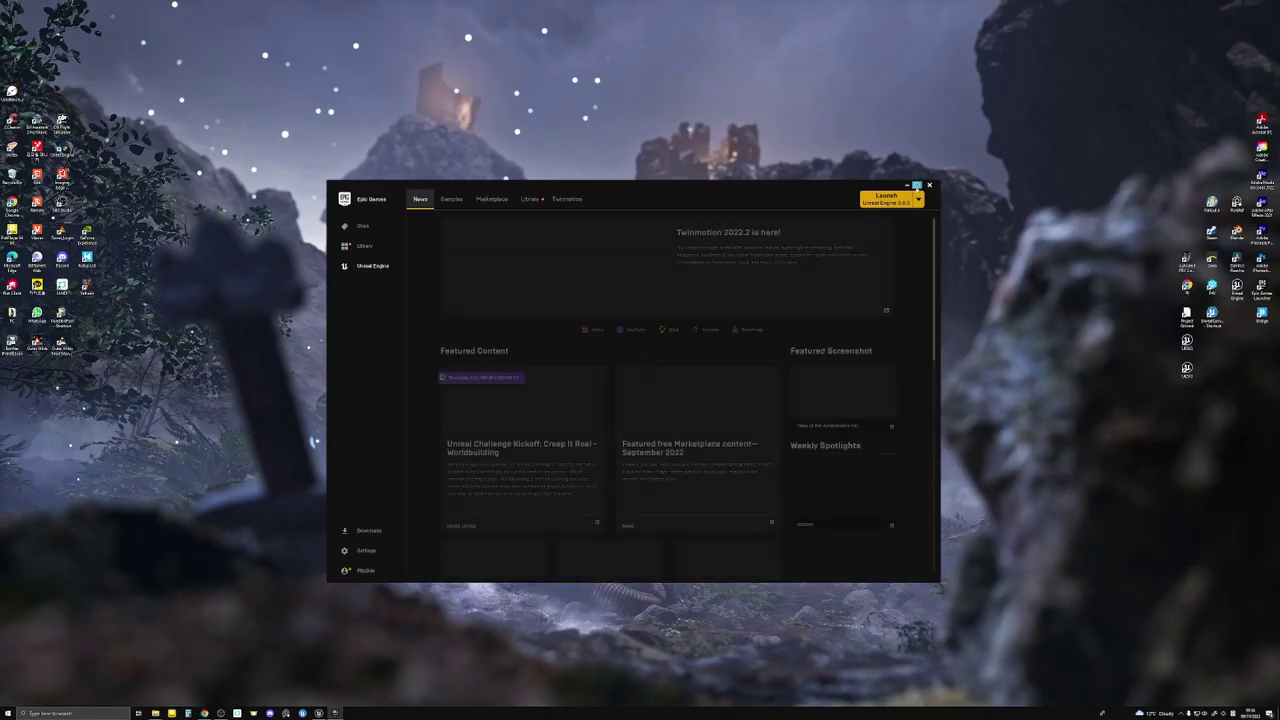
Switch to the Epic Games Launcher's library and create a Third Person project named Anamorphic_Tutorial with raytracing enabled
{"action": "left_click", "coordinate": [917, 185]}
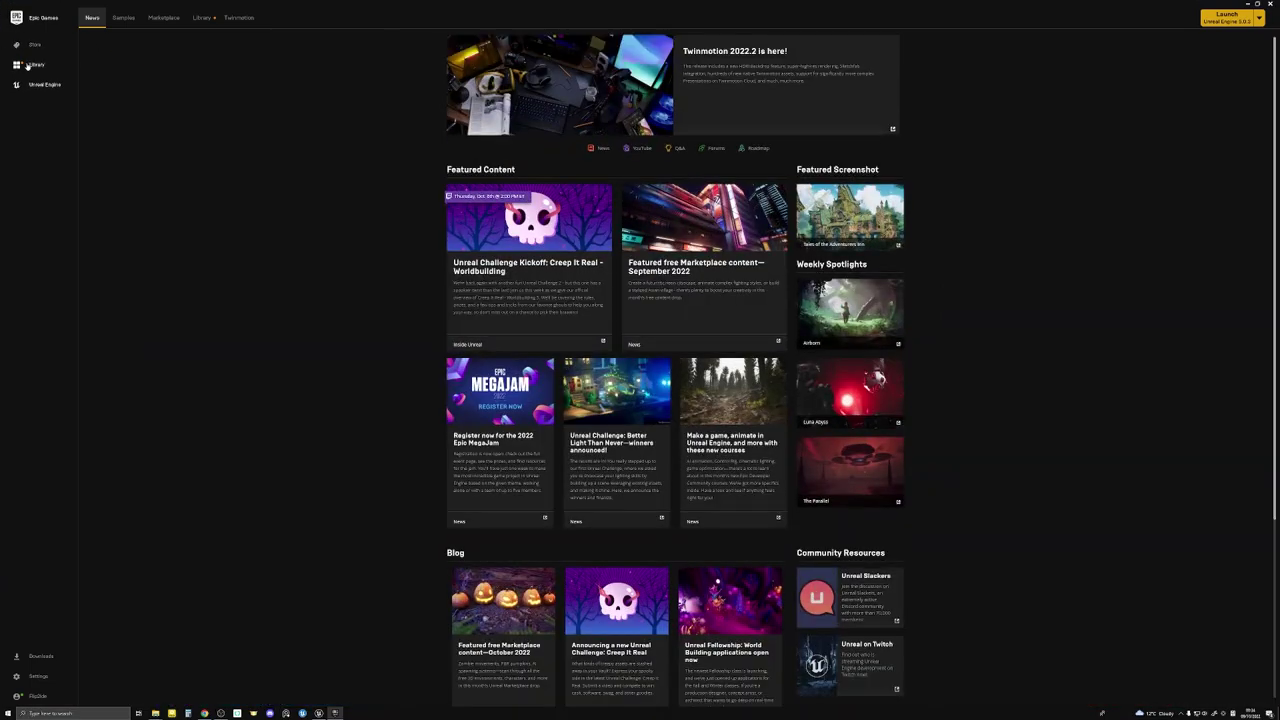
{"action": "left_click", "coordinate": [201, 17]}
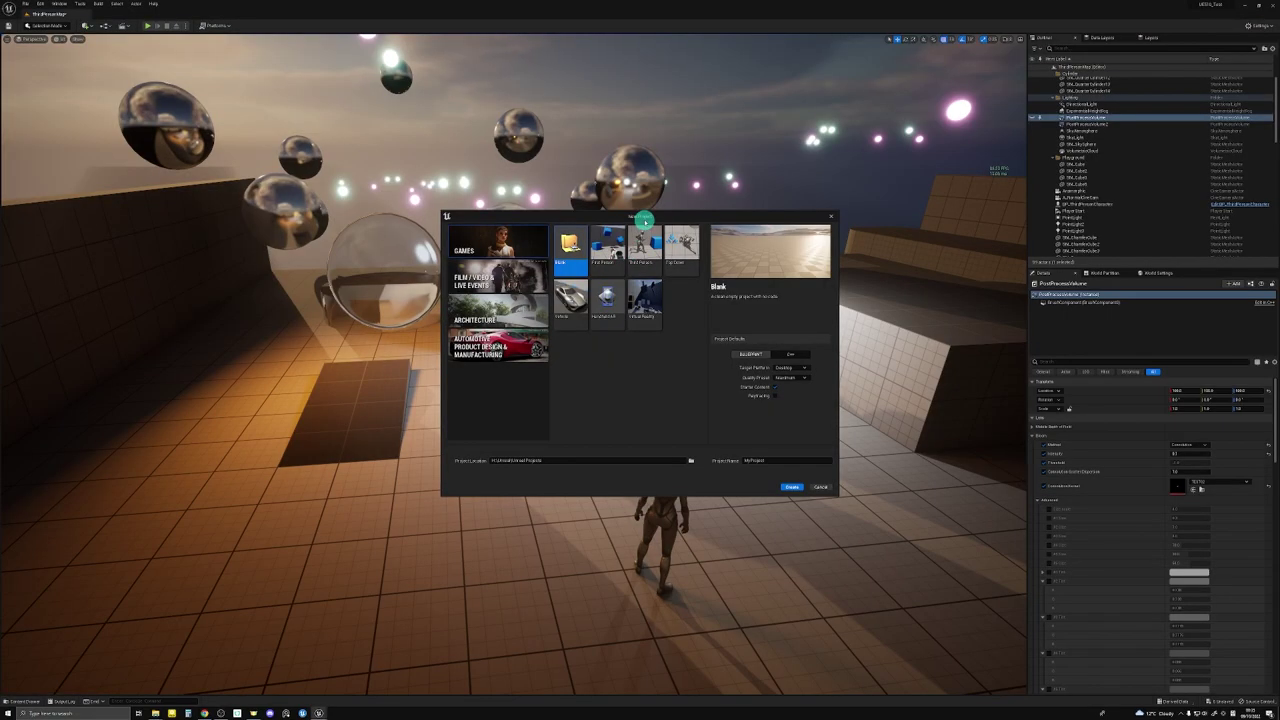
{"action": "left_click", "coordinate": [645, 251]}
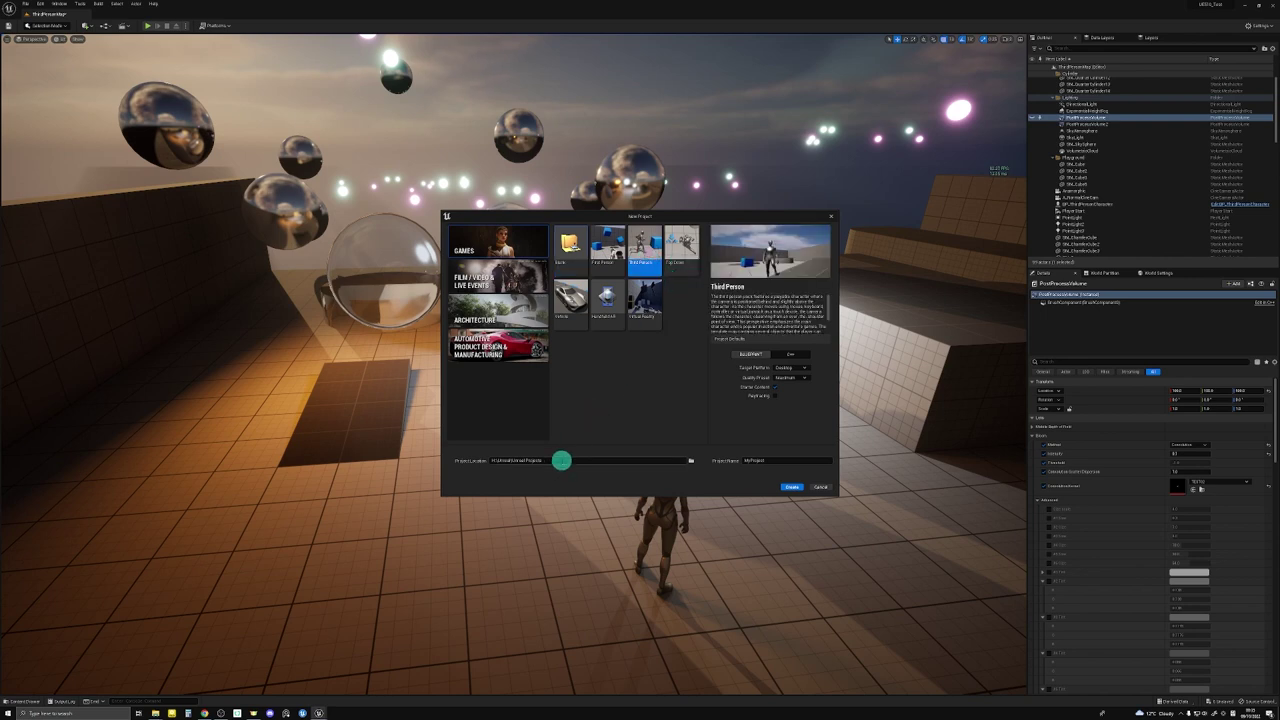
{"action": "left_click", "coordinate": [774, 461]}
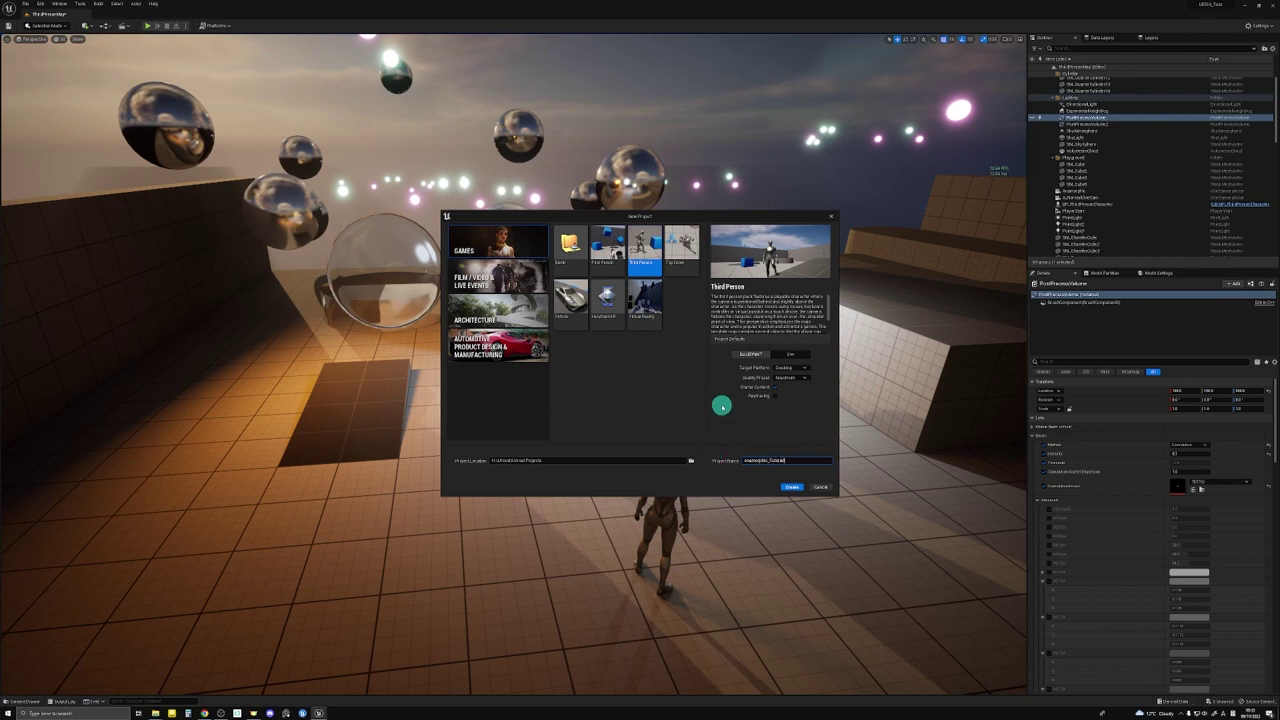
{"action": "left_click", "coordinate": [776, 395]}
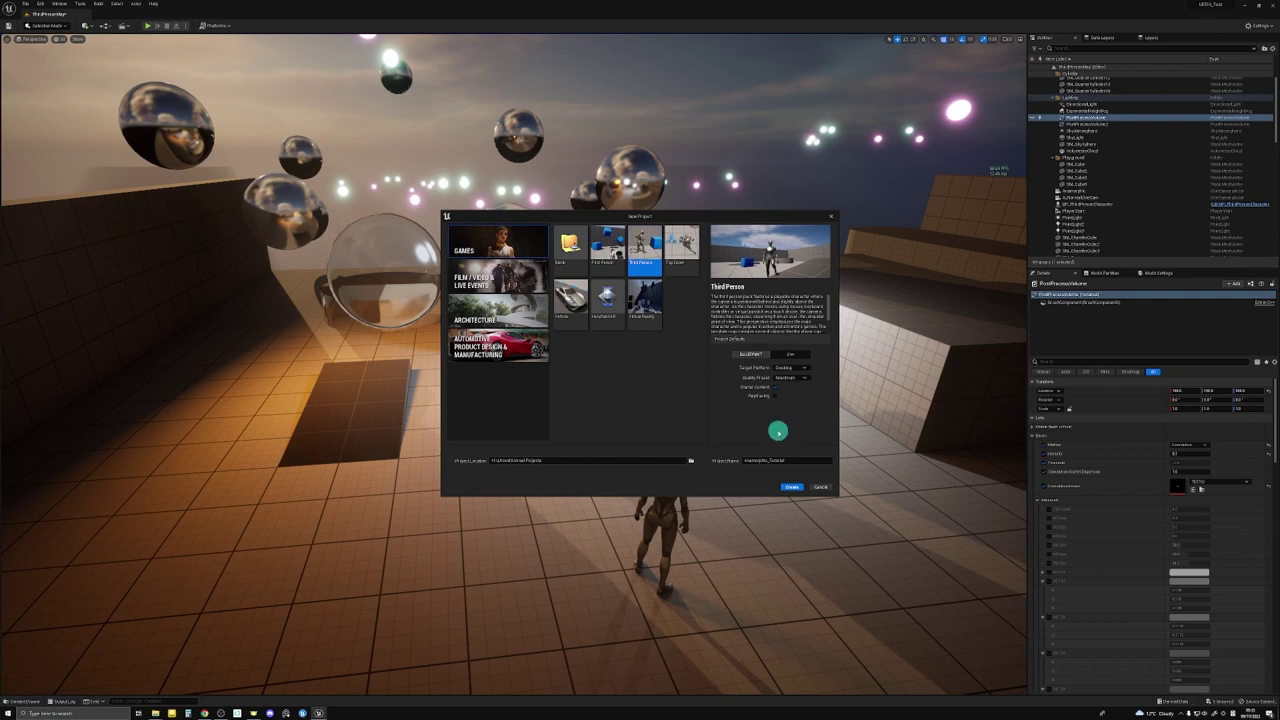
{"action": "left_click", "coordinate": [791, 487]}
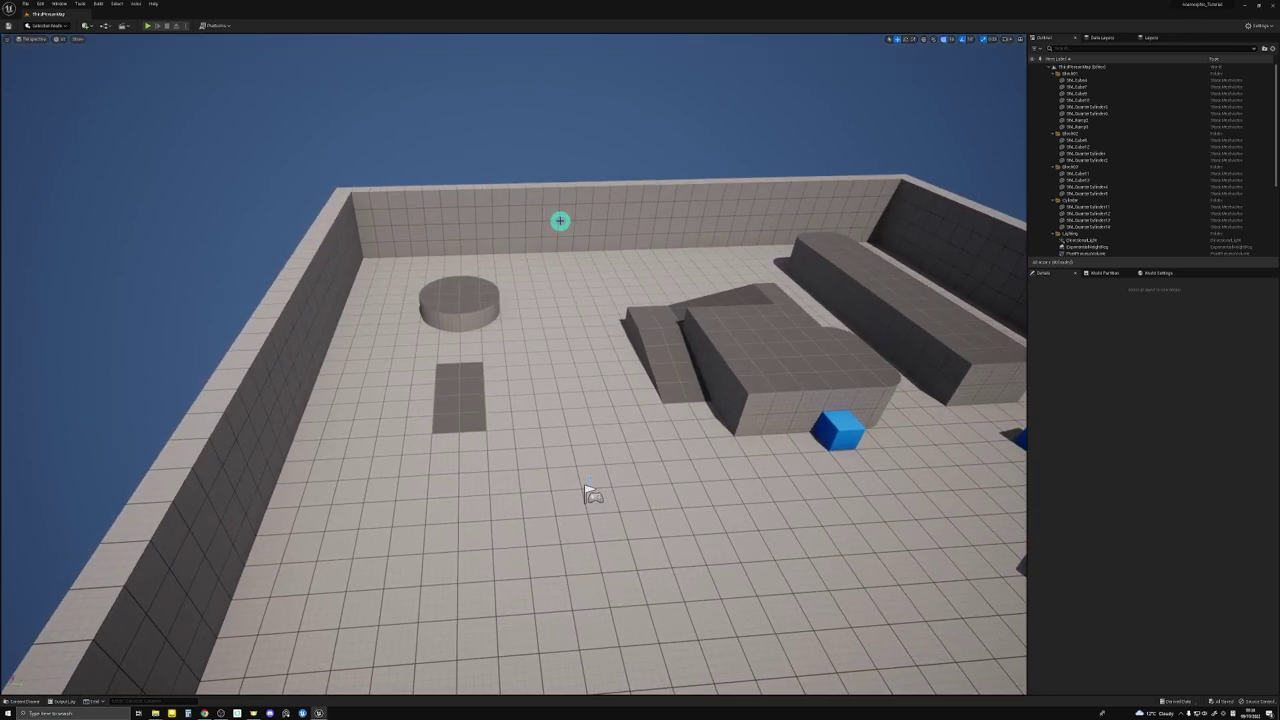
Delete the far back wall of the third-person level
{"action": "left_click", "coordinate": [560, 220]}
{"action": "key", "text": "Delete"}
{"action": "right_click_drag", "start_coordinate": [542, 280], "coordinate": [540, 277]}
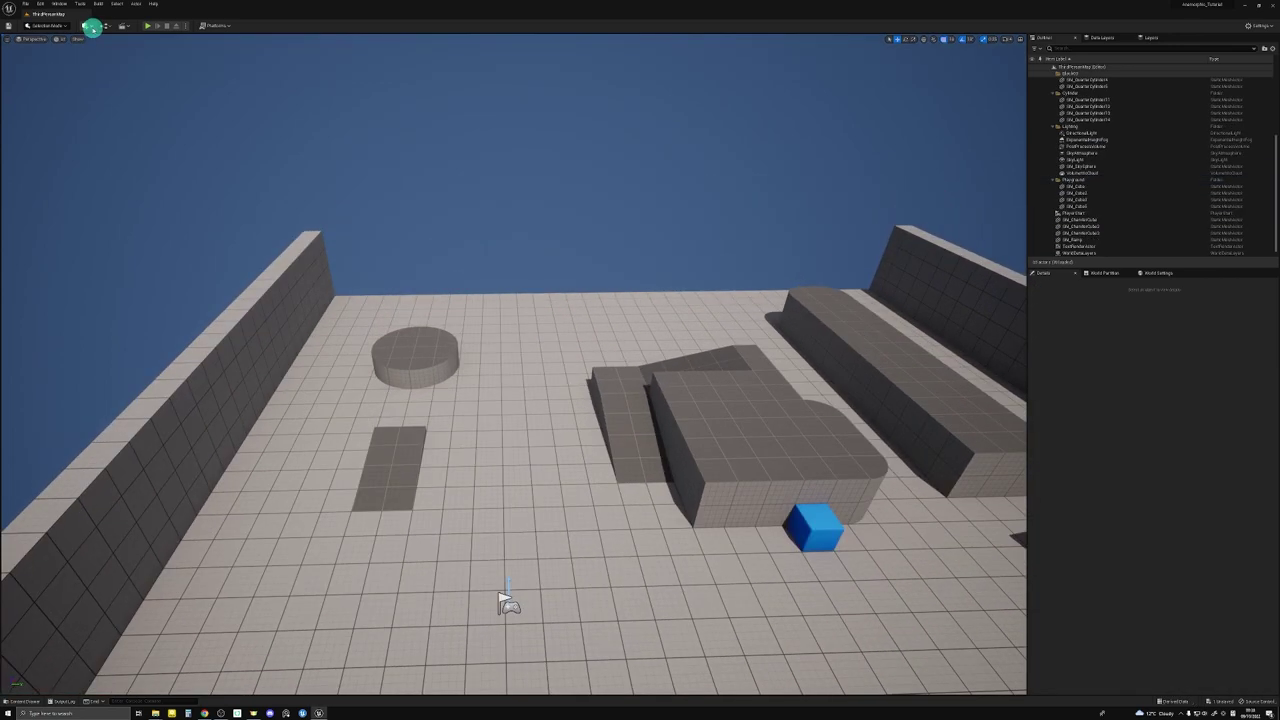
Place a basic sphere shape in the level, floating above the floor near the ramp
{"action": "left_click", "coordinate": [92, 27]}
{"action": "mouse_move", "coordinate": [108, 97]}
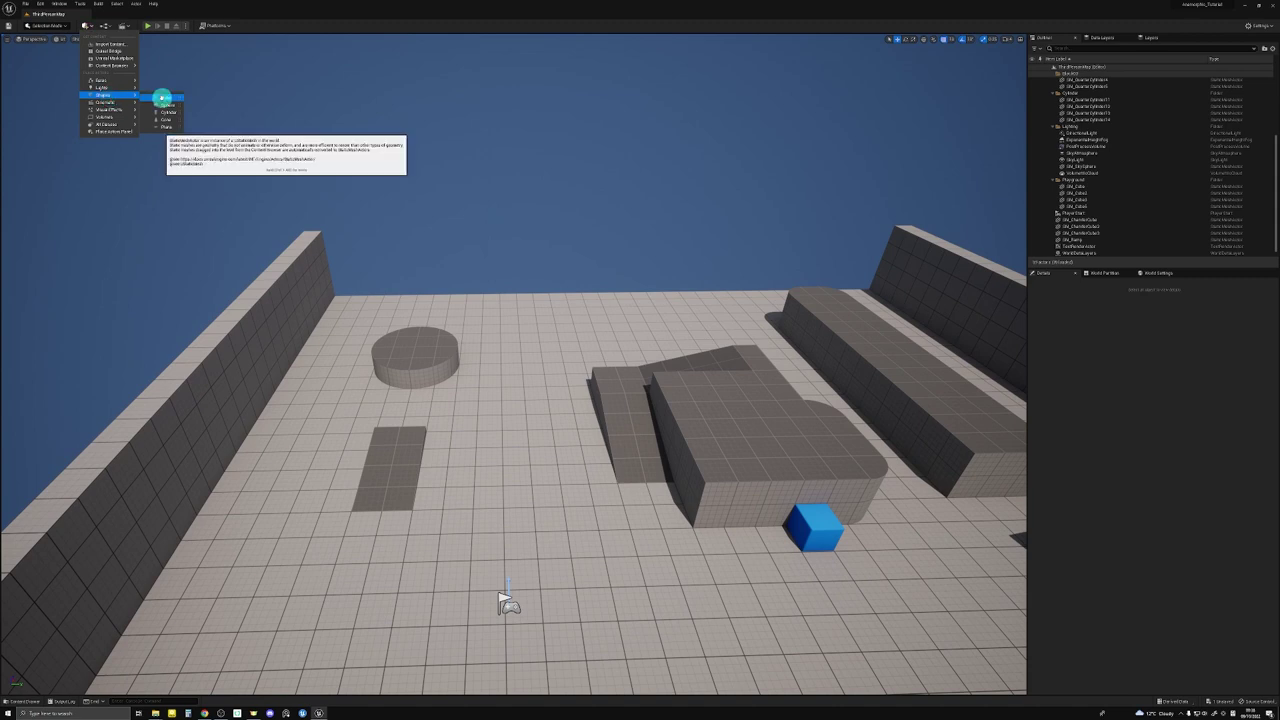
{"action": "left_click_drag", "start_coordinate": [165, 104], "coordinate": [540, 453]}
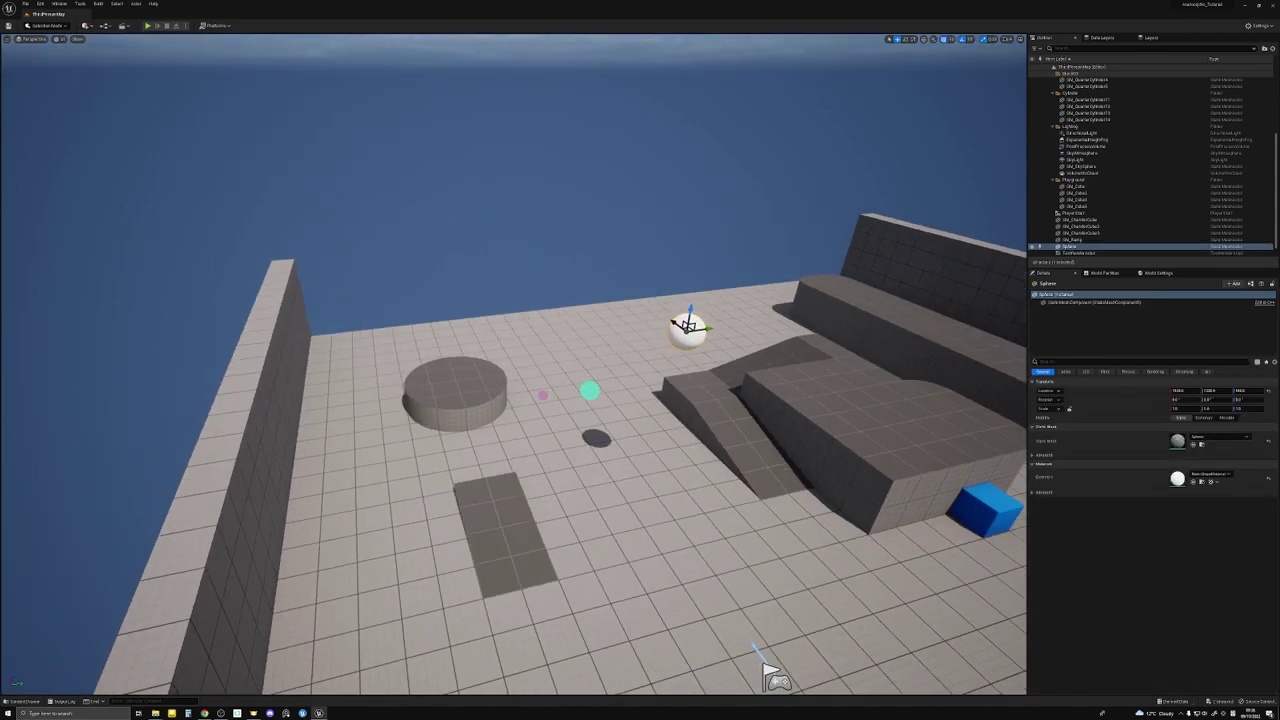
{"action": "key", "text": "w"}
{"action": "right_click_drag", "start_coordinate": [589, 391], "coordinate": [541, 396]}
Create a folder named Material in the project's Content directory and open it
{"action": "key", "text": "ctrl+space"}
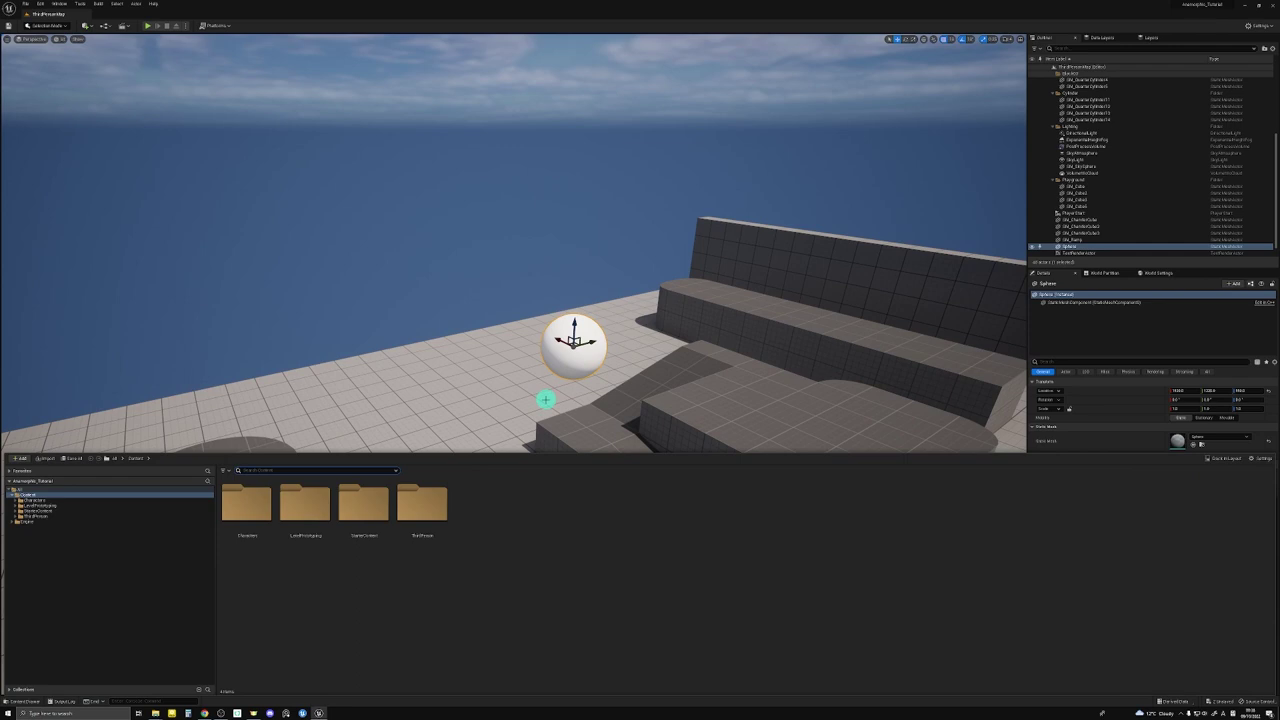
{"action": "right_click", "coordinate": [474, 571]}
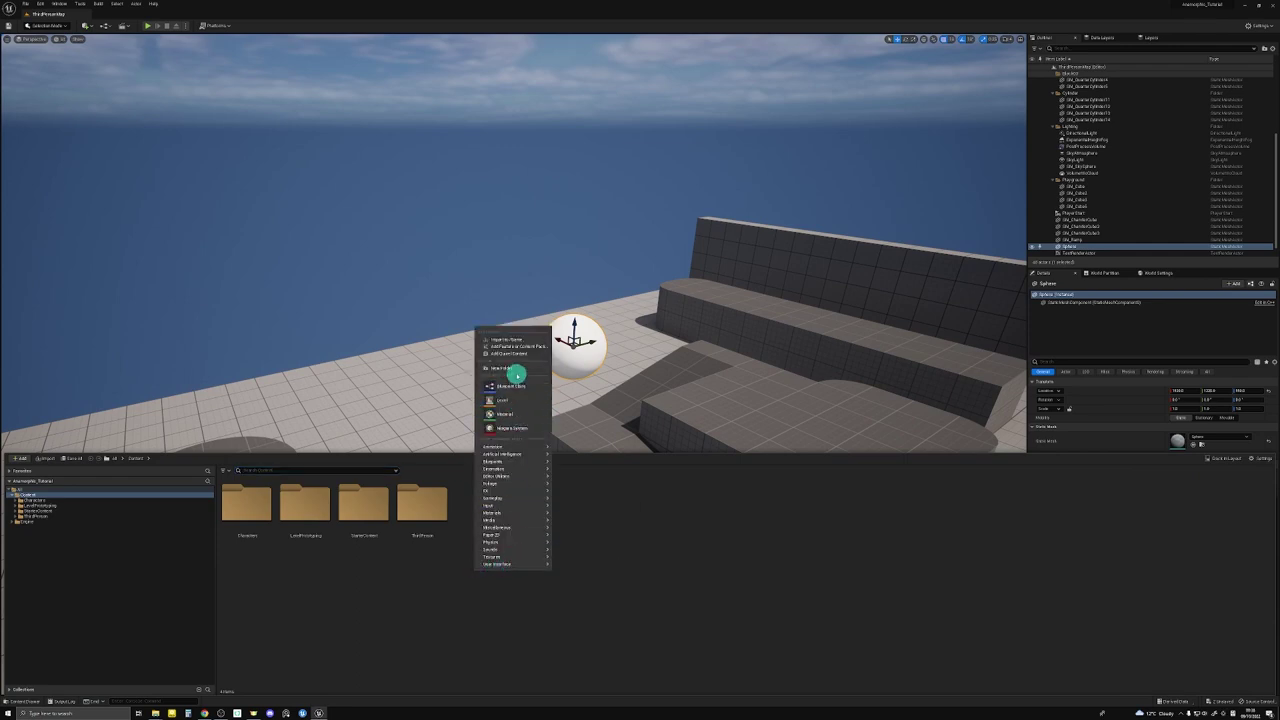
{"action": "left_click", "coordinate": [510, 368]}
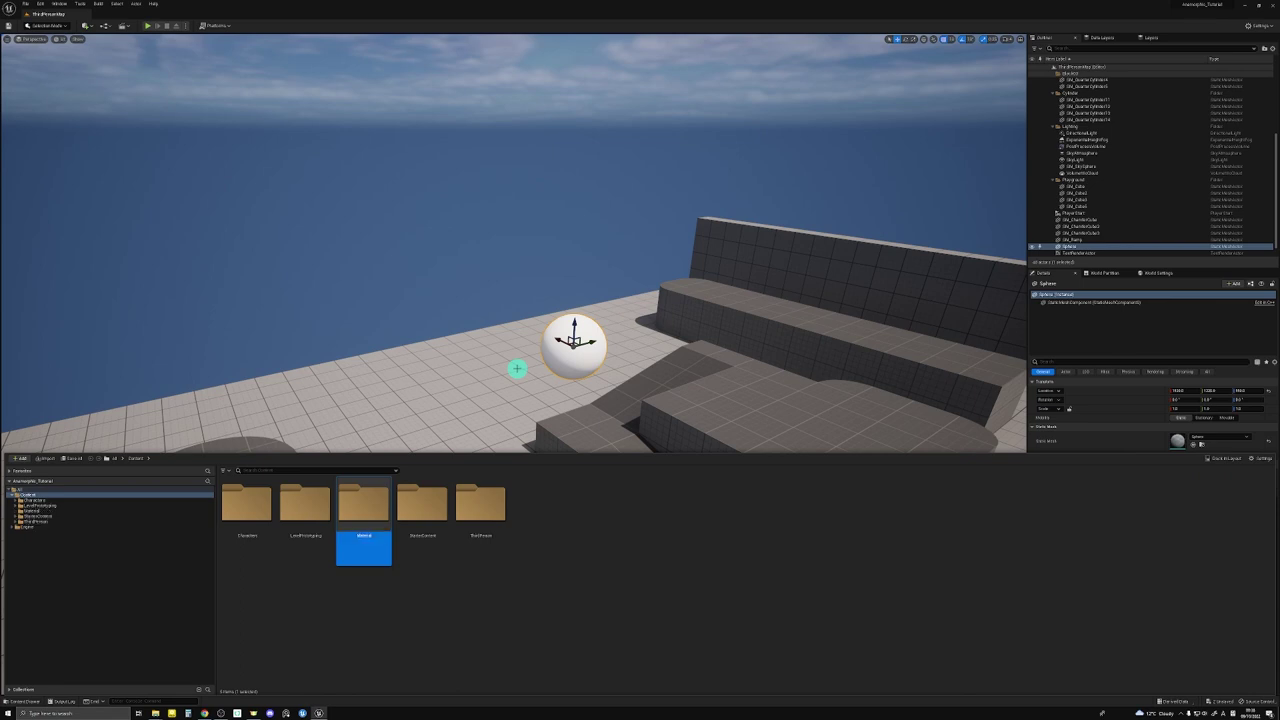
{"action": "double_click", "coordinate": [366, 523]}
Create a material named M_Emissive in the Material folder and open it for editing
{"action": "right_click", "coordinate": [367, 550]}
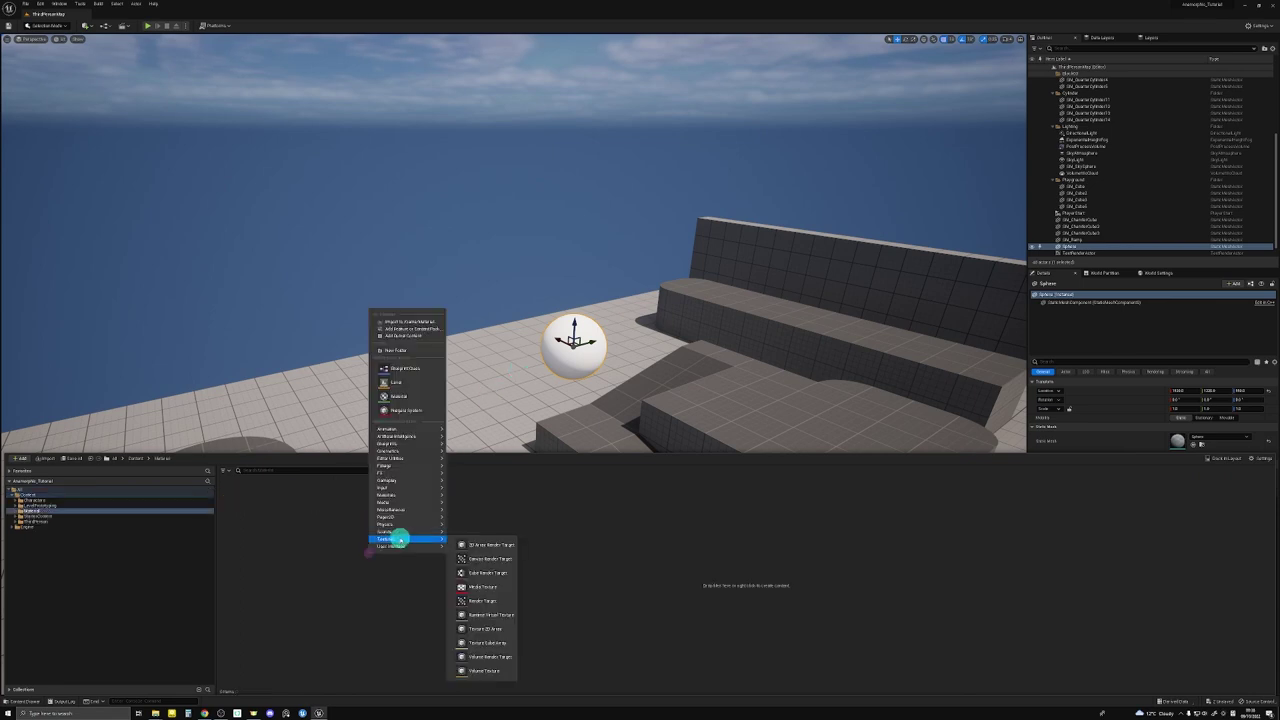
{"action": "left_click", "coordinate": [410, 396]}
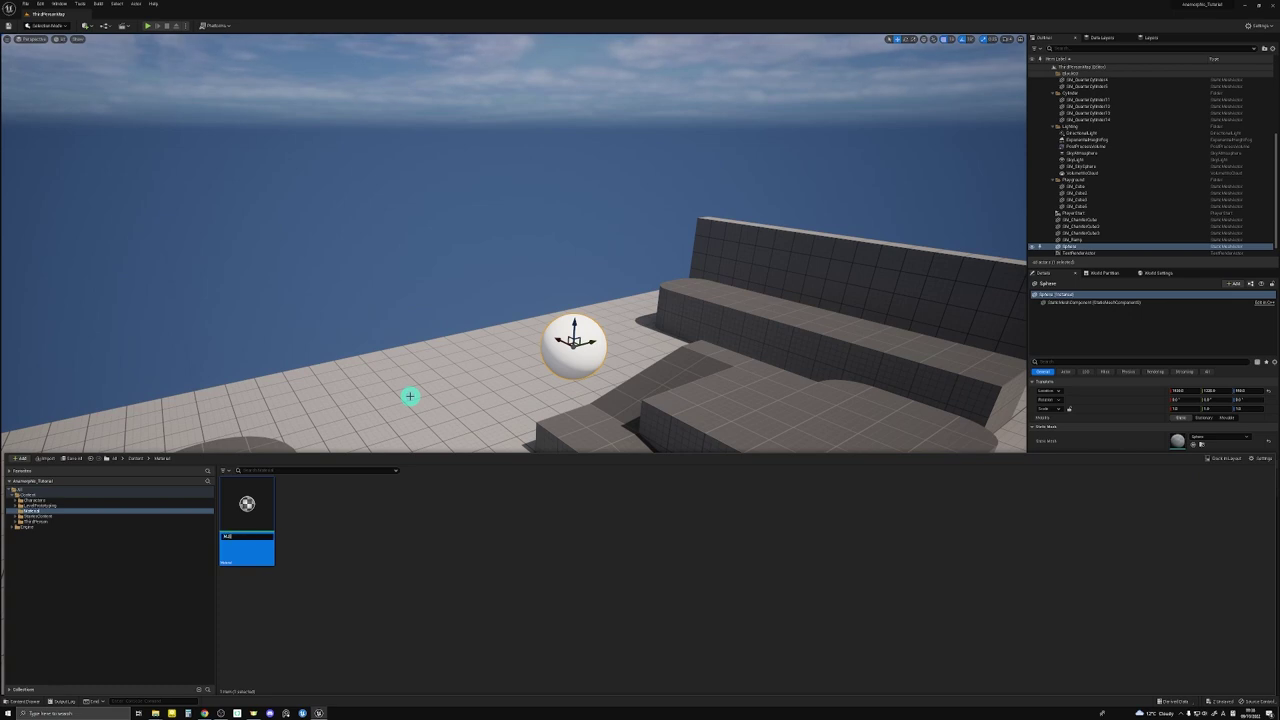
{"action": "type", "text": "M_Emissive"}
{"action": "key", "text": "Return"}
{"action": "key", "text": "Return"}
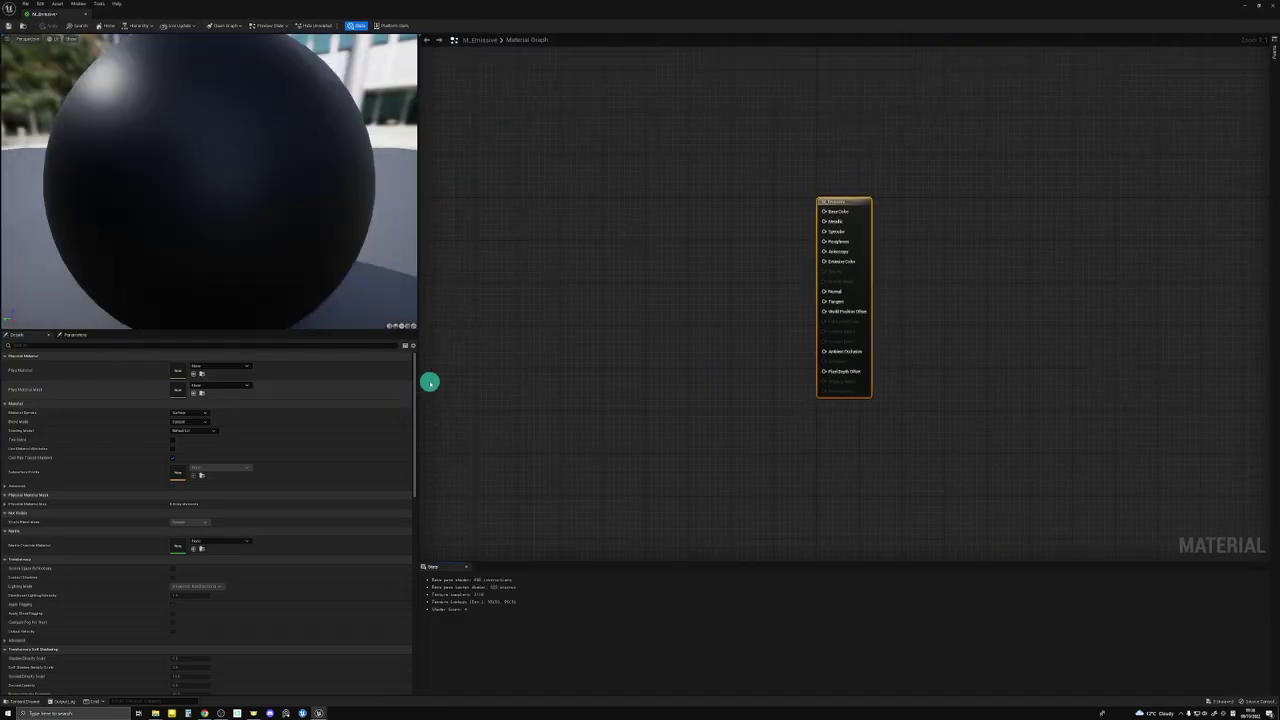
Add a vector parameter named Color to the material graph, well clear of the material output node
{"action": "right_click", "coordinate": [638, 256]}
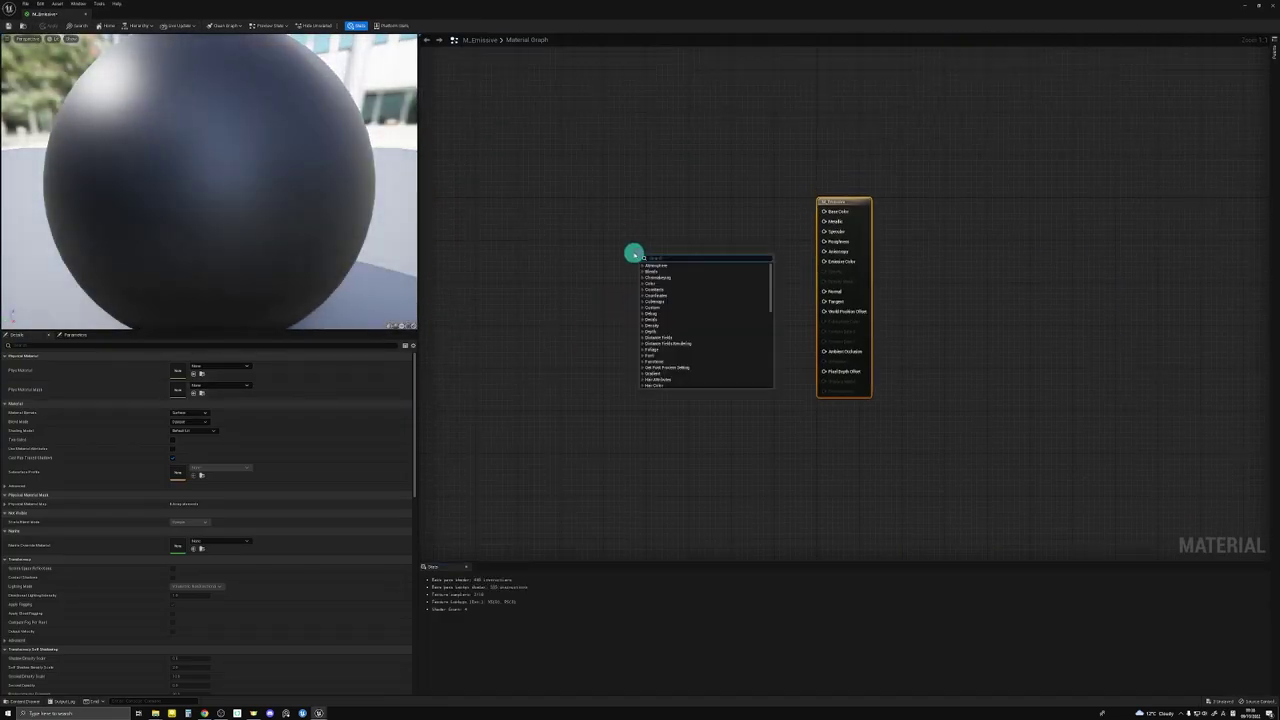
{"action": "left_click", "coordinate": [624, 242]}
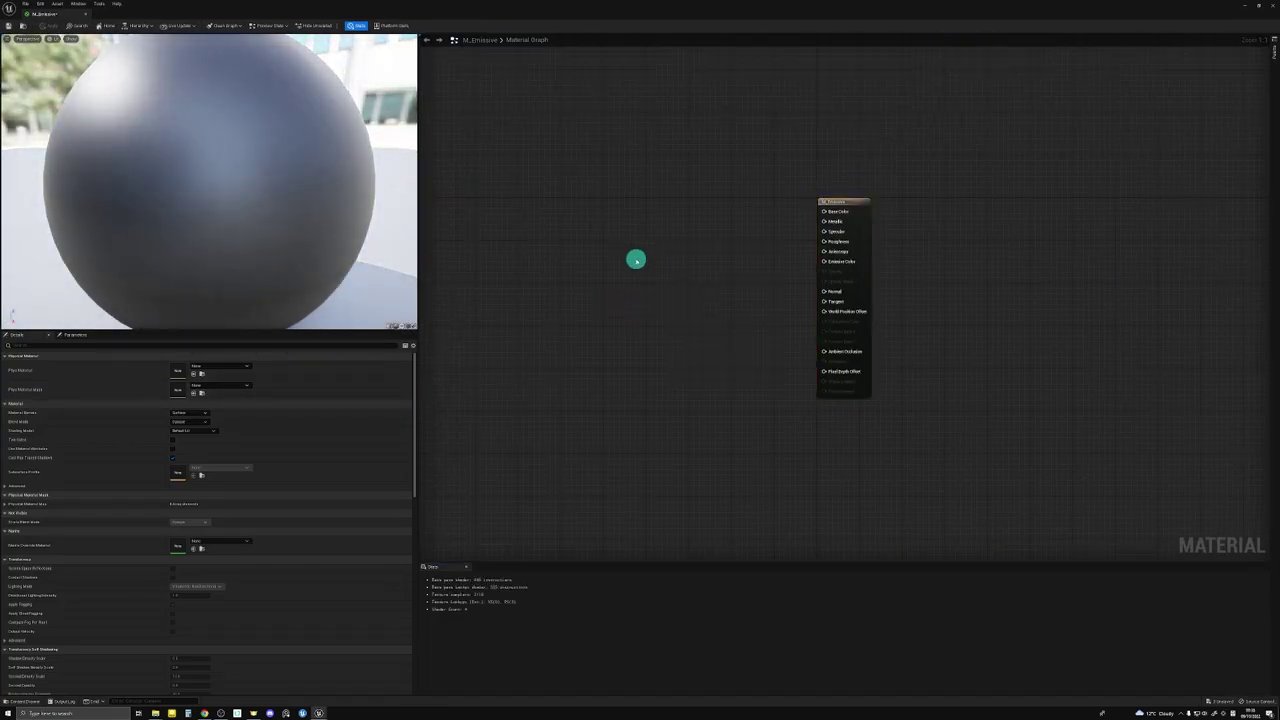
{"action": "left_click", "coordinate": [634, 258]}
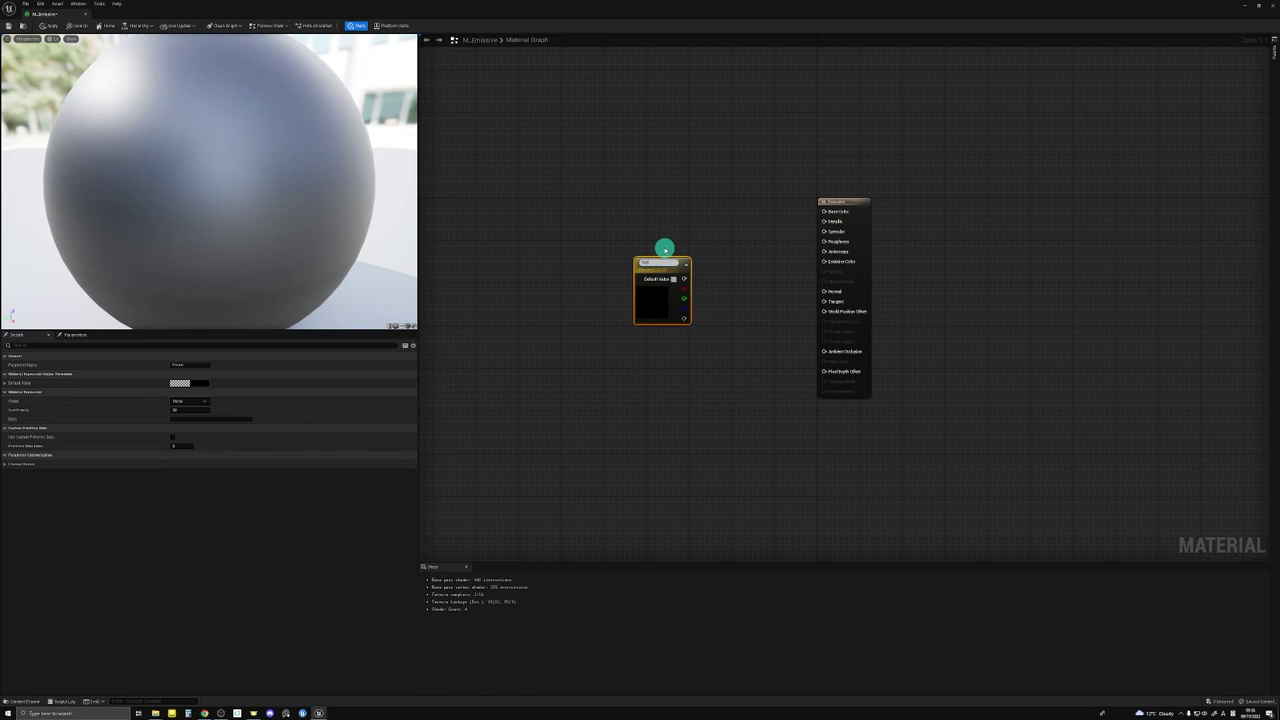
{"action": "key", "text": "Return"}
{"action": "left_click_drag", "start_coordinate": [656, 254], "coordinate": [658, 216]}
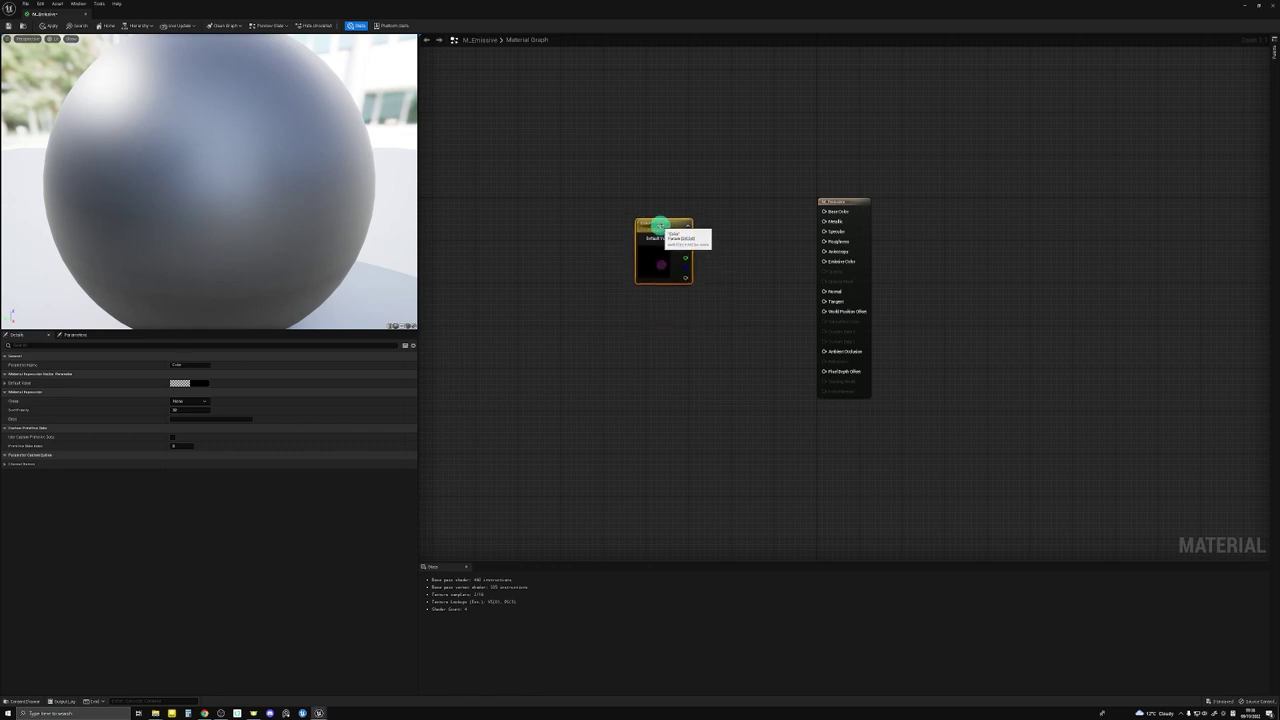
Add a Multiply node and a scalar parameter named Intensity below the Color parameter
{"action": "left_click", "coordinate": [737, 286]}
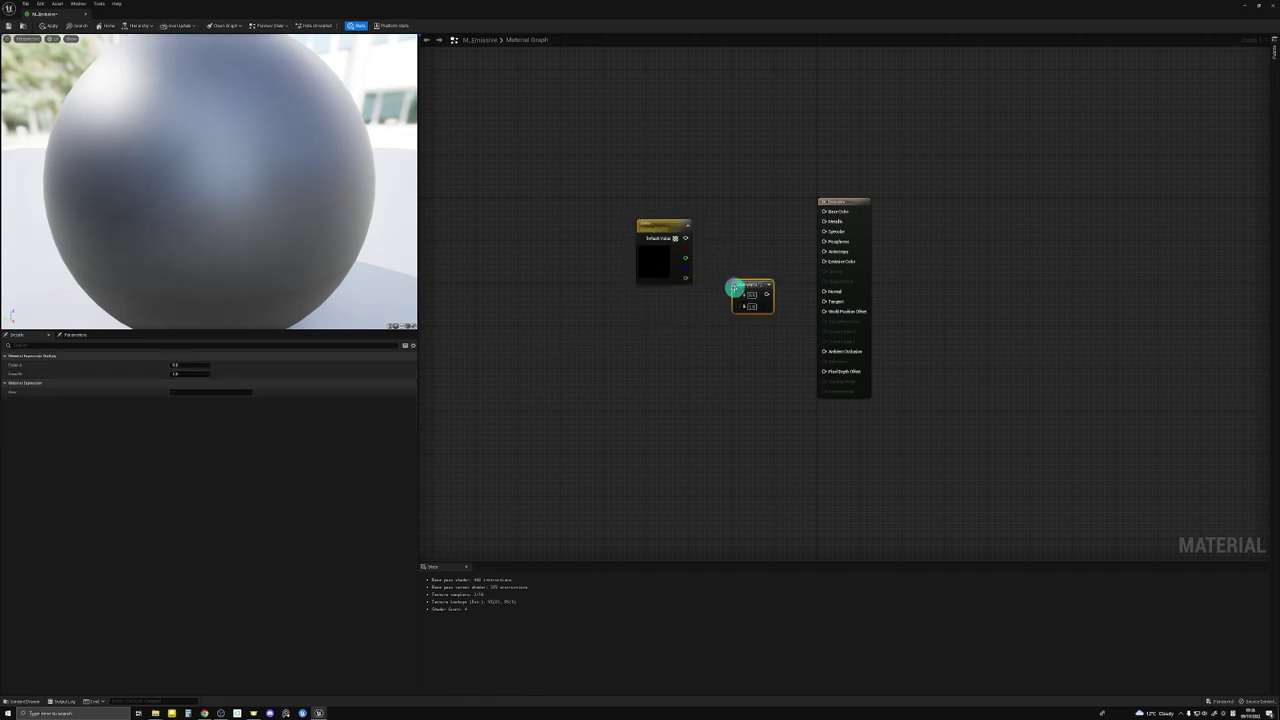
{"action": "left_click", "coordinate": [668, 321]}
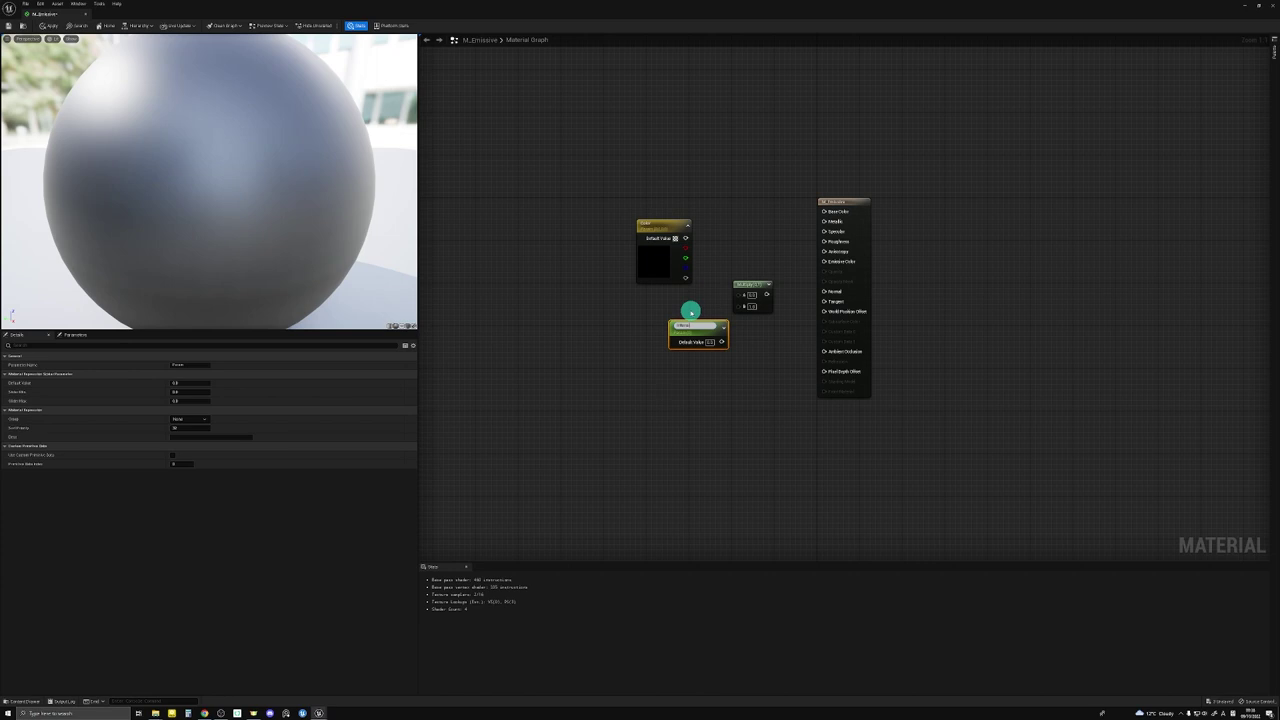
{"action": "type", "text": "Intensity"}
{"action": "key", "text": "Return"}
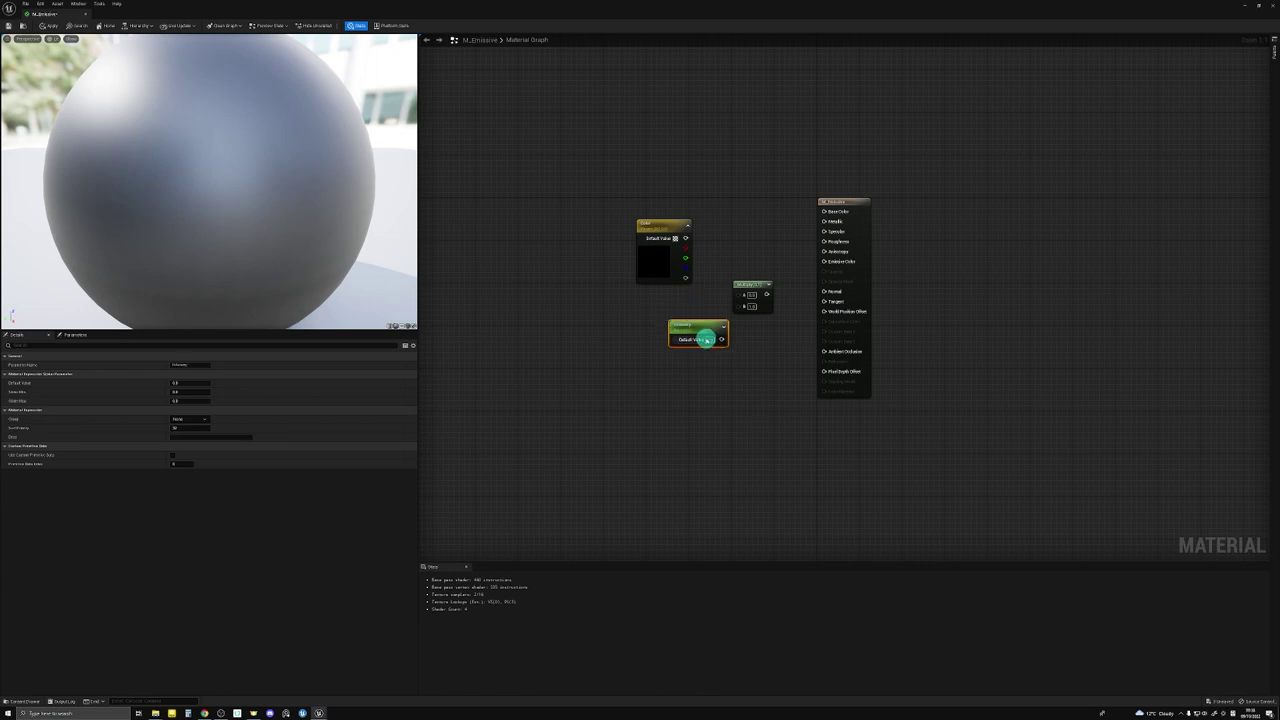
Multiply Color by Intensity, feed the result into Emissive Color, and raise Intensity's default value
{"action": "left_click_drag", "start_coordinate": [740, 307], "coordinate": [743, 305]}
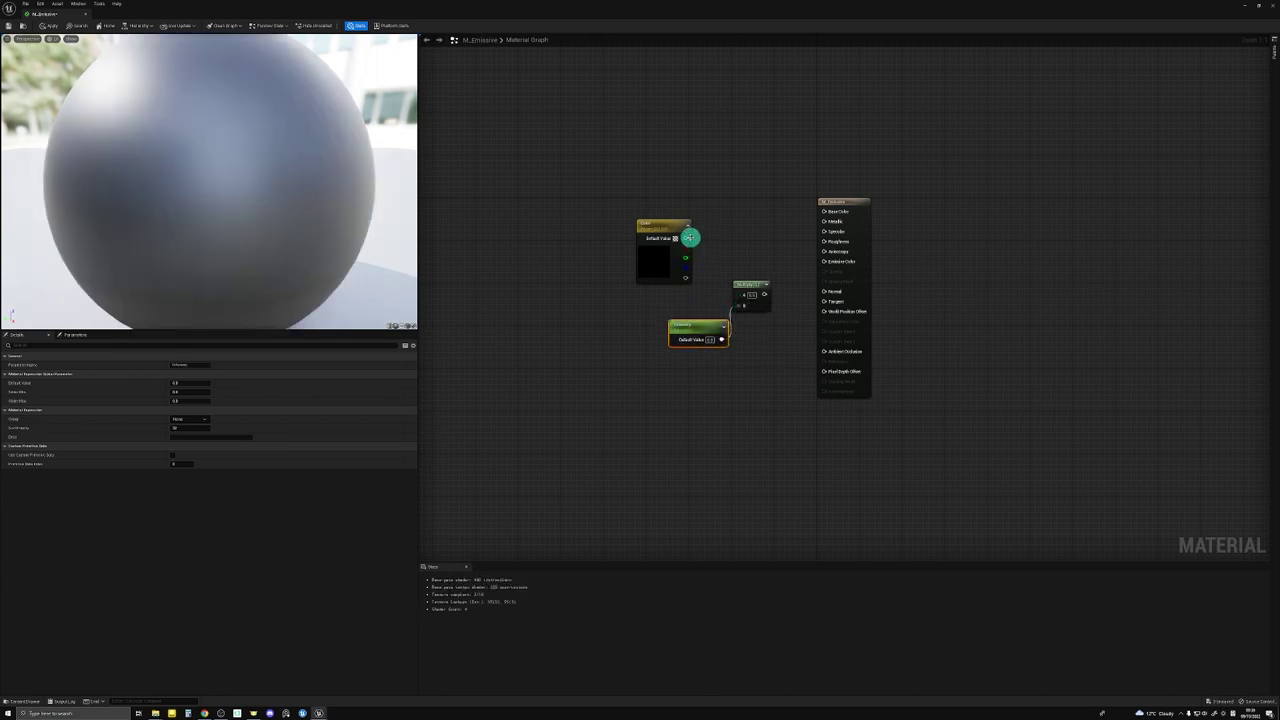
{"action": "left_click_drag", "start_coordinate": [686, 238], "coordinate": [744, 293]}
{"action": "left_click_drag", "start_coordinate": [760, 293], "coordinate": [829, 262]}
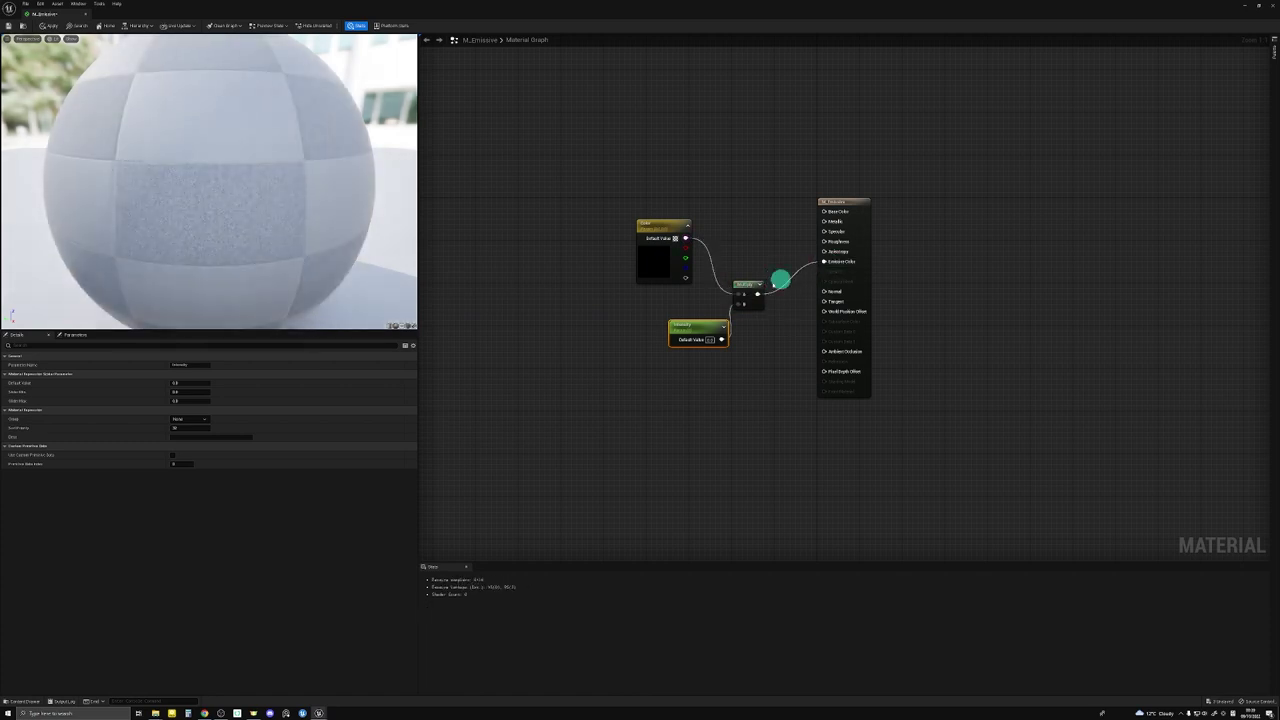
{"action": "left_click_drag", "start_coordinate": [704, 328], "coordinate": [687, 323]}
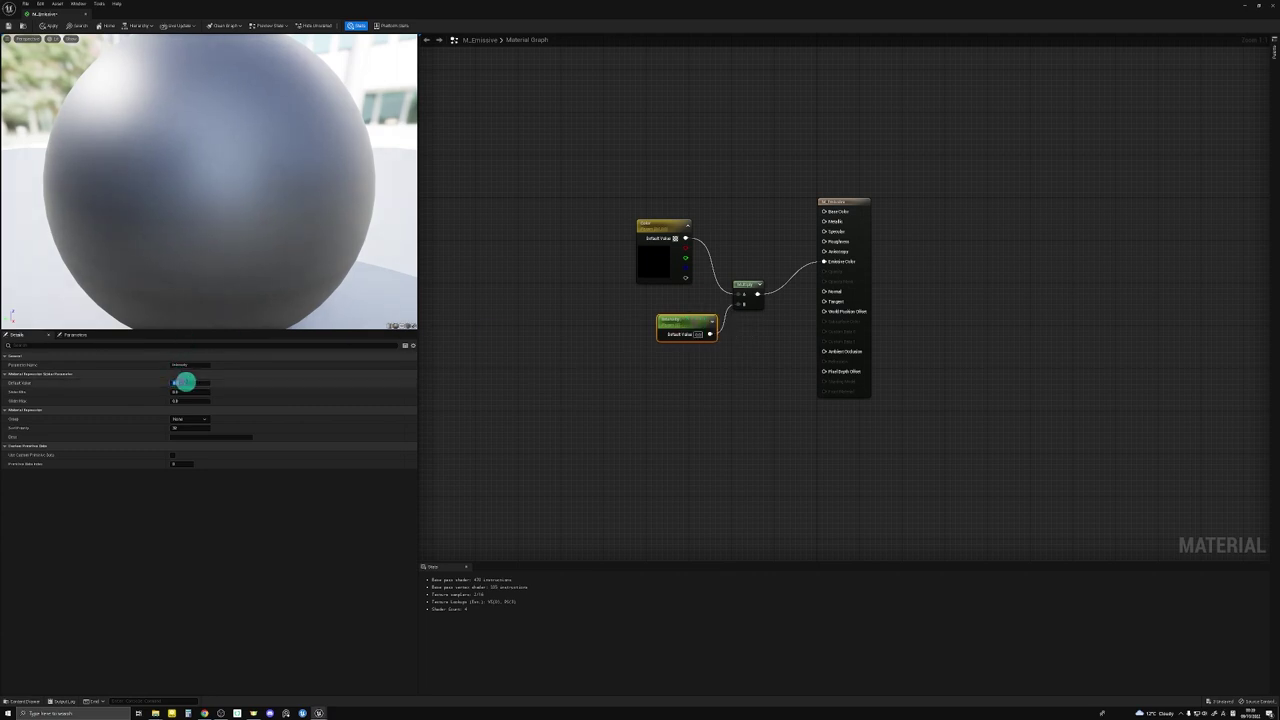
{"action": "left_click", "coordinate": [206, 380]}
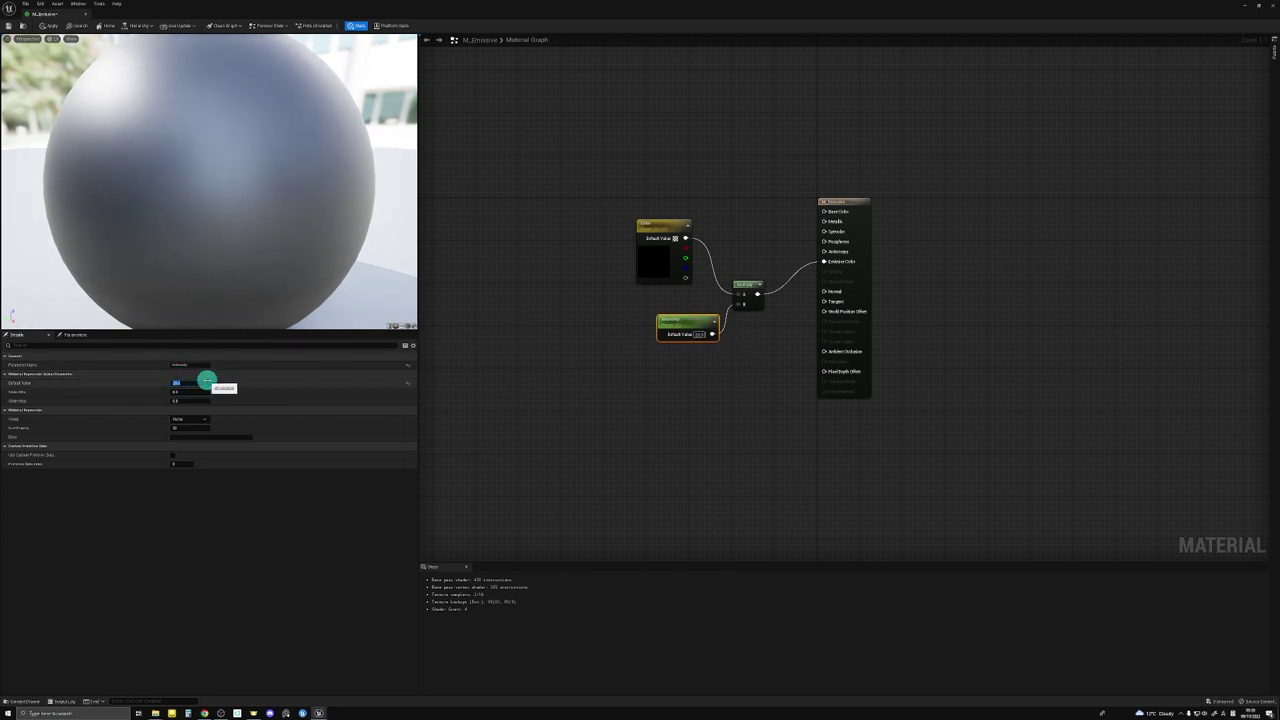
{"action": "left_click", "coordinate": [649, 257]}
{"action": "left_click", "coordinate": [176, 409]}
{"action": "left_click", "coordinate": [190, 383]}
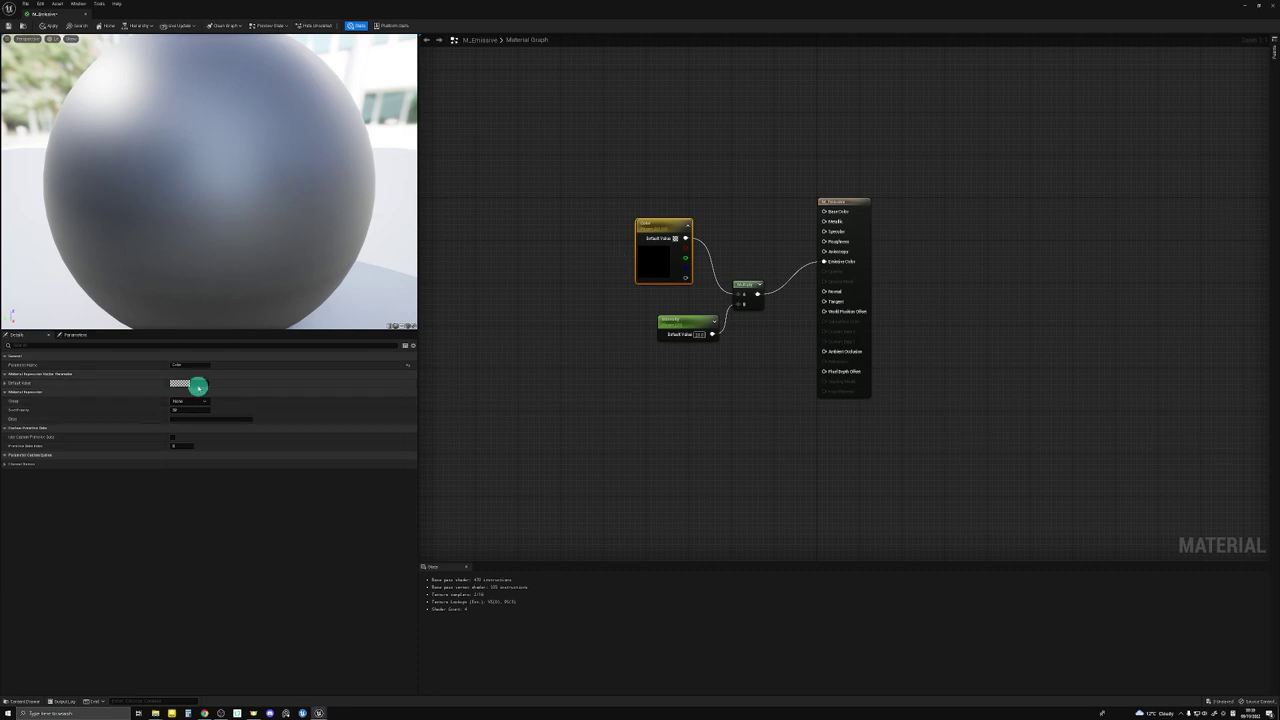
{"action": "left_click_drag", "start_coordinate": [239, 436], "coordinate": [258, 420]}
{"action": "left_click", "coordinate": [299, 553]}
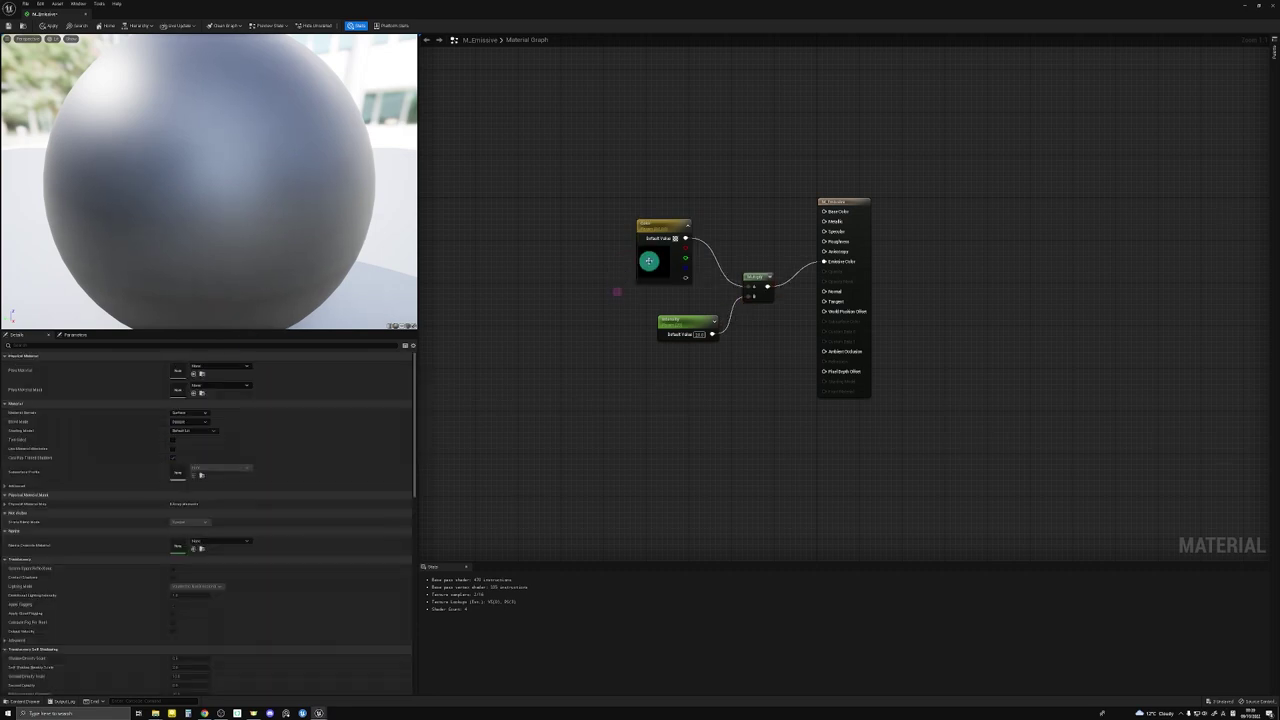
Set the Color parameter's default value to a bright magenta
{"action": "double_click", "coordinate": [654, 258]}
{"action": "left_click_drag", "start_coordinate": [758, 345], "coordinate": [758, 279]}
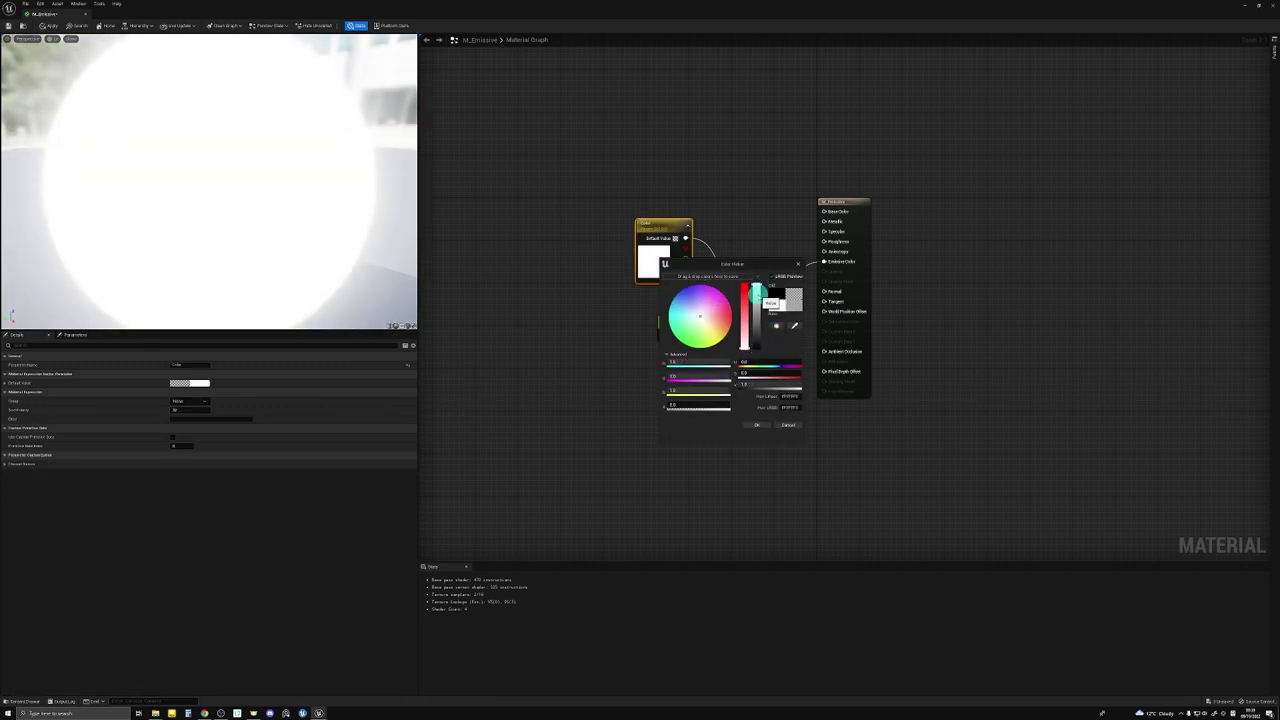
{"action": "left_click", "coordinate": [757, 424]}
{"action": "double_click", "coordinate": [664, 258]}
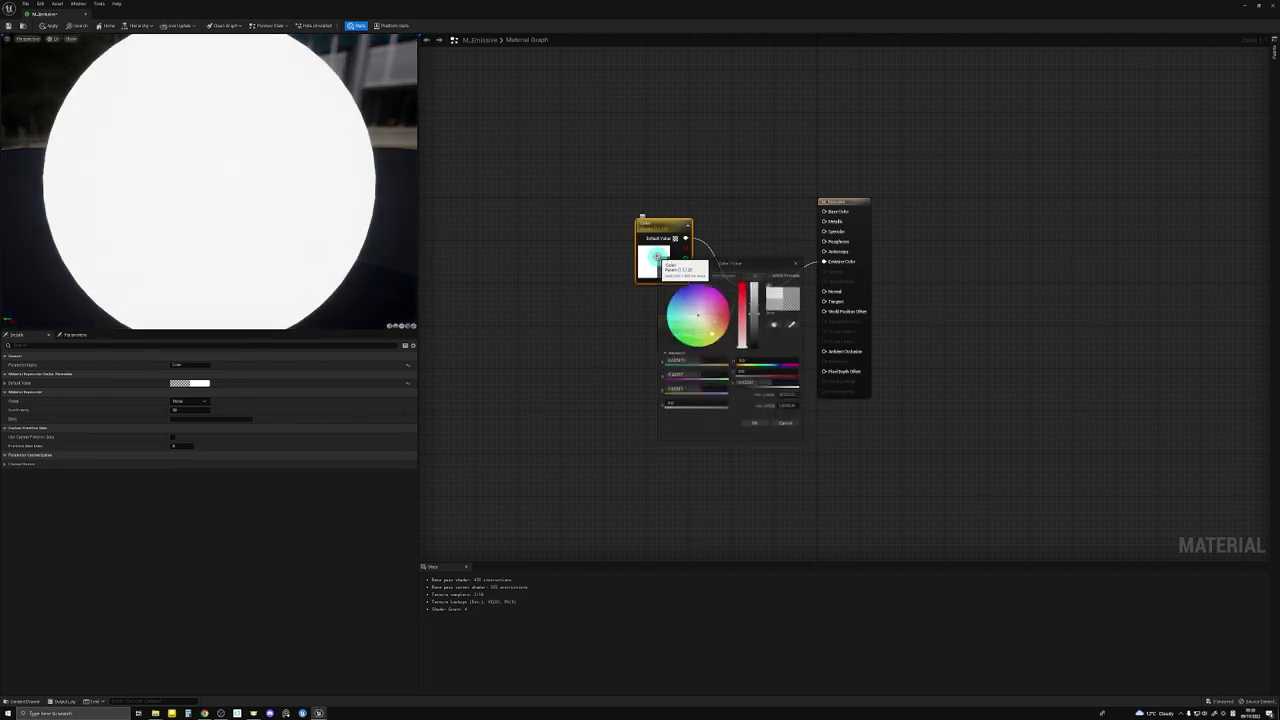
{"action": "left_click_drag", "start_coordinate": [708, 306], "coordinate": [720, 295]}
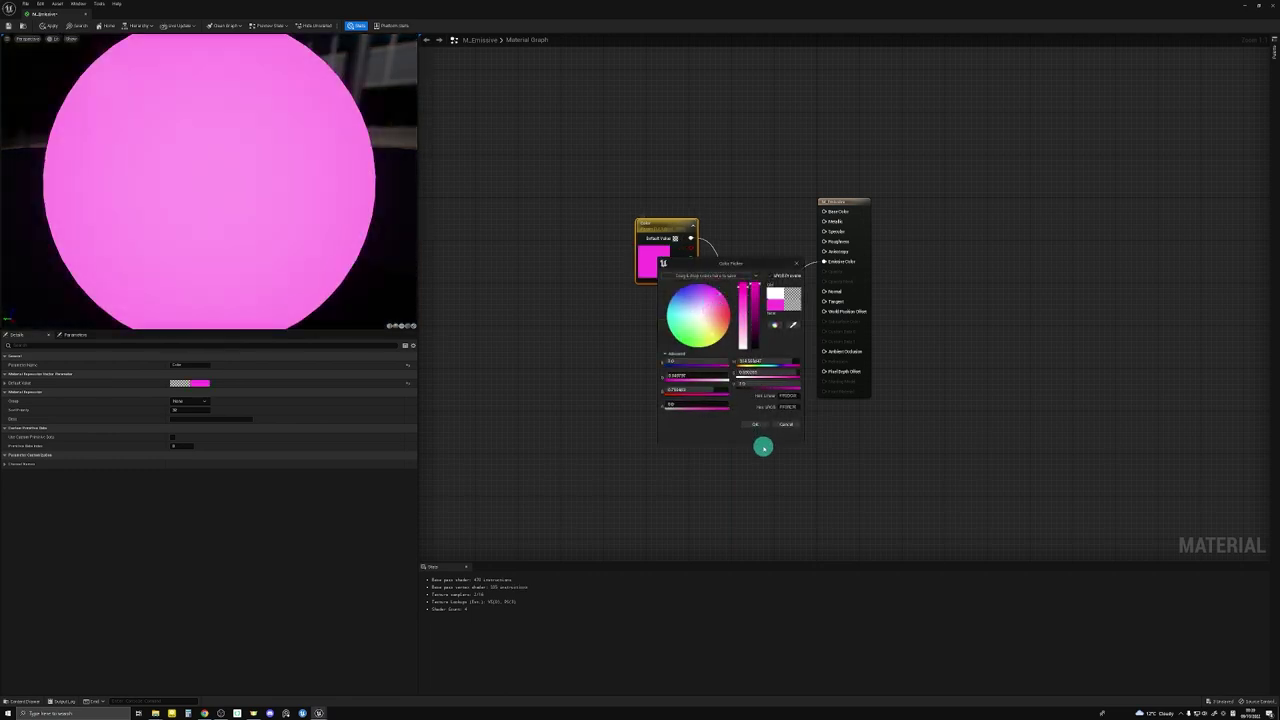
{"action": "left_click", "coordinate": [755, 424]}
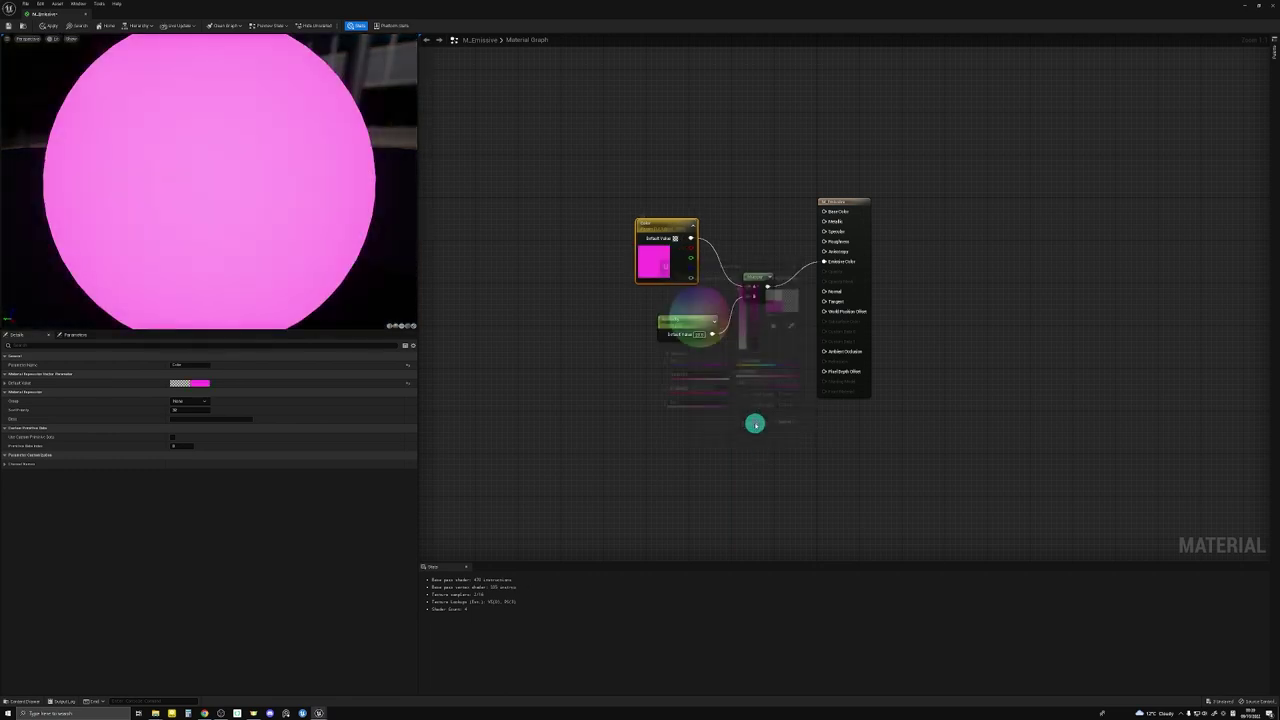
Raise the Intensity parameter's default value further, then apply and save the material
{"action": "left_click", "coordinate": [695, 323]}
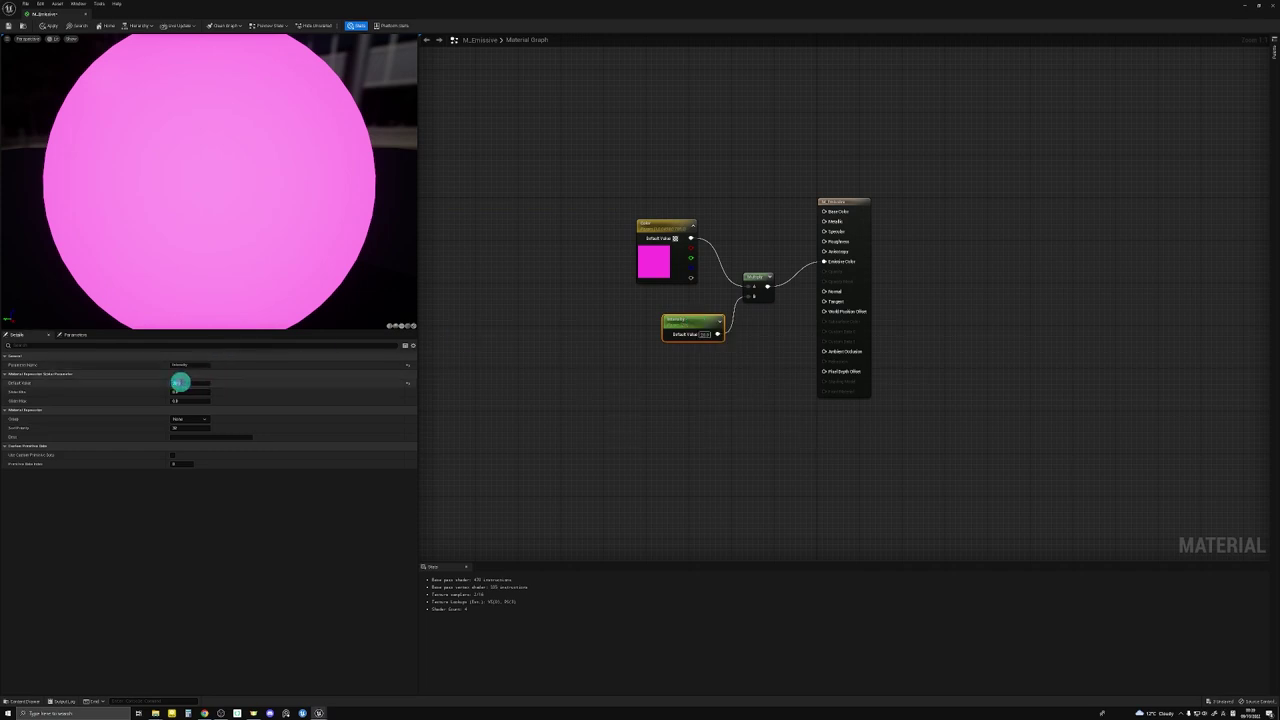
{"action": "left_click", "coordinate": [179, 382]}
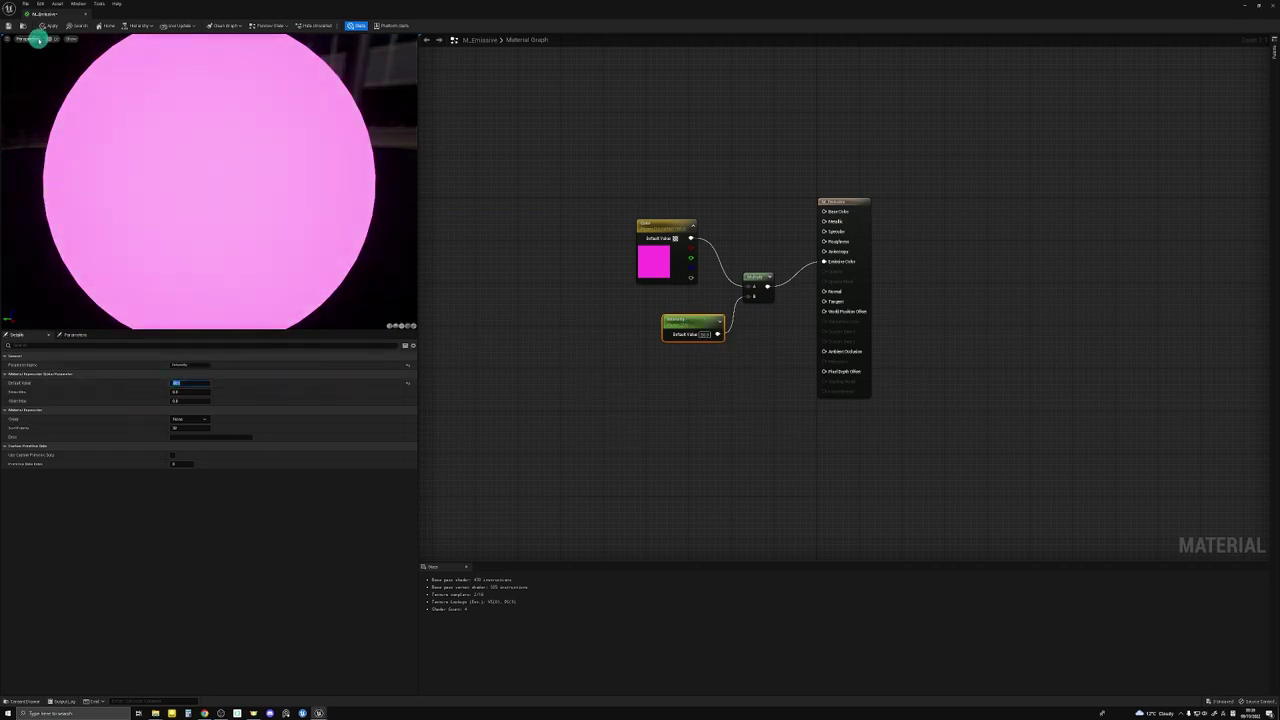
{"action": "left_click", "coordinate": [49, 26]}
{"action": "left_click", "coordinate": [10, 25]}
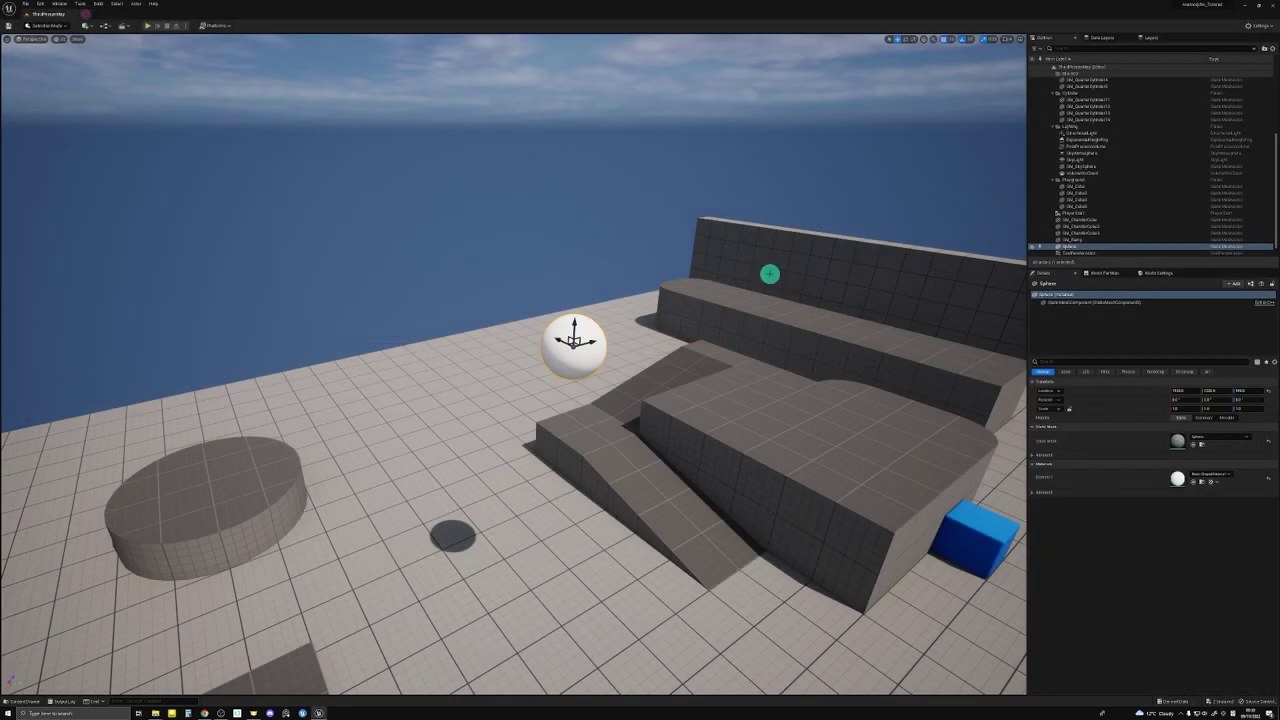
Create a material instance of M_Emissive, keeping the suggested name, and apply it to the sphere in the level
{"action": "right_click_drag", "start_coordinate": [766, 274], "coordinate": [669, 297]}
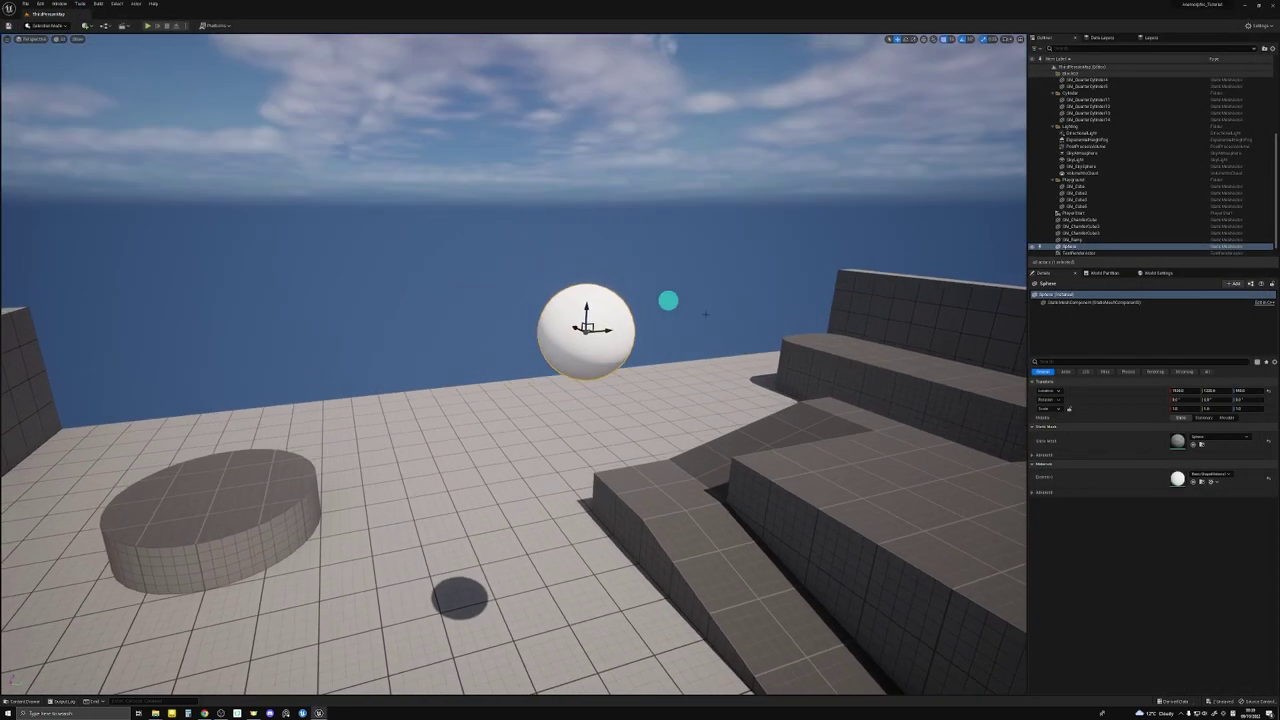
{"action": "key", "text": "ctrl+space"}
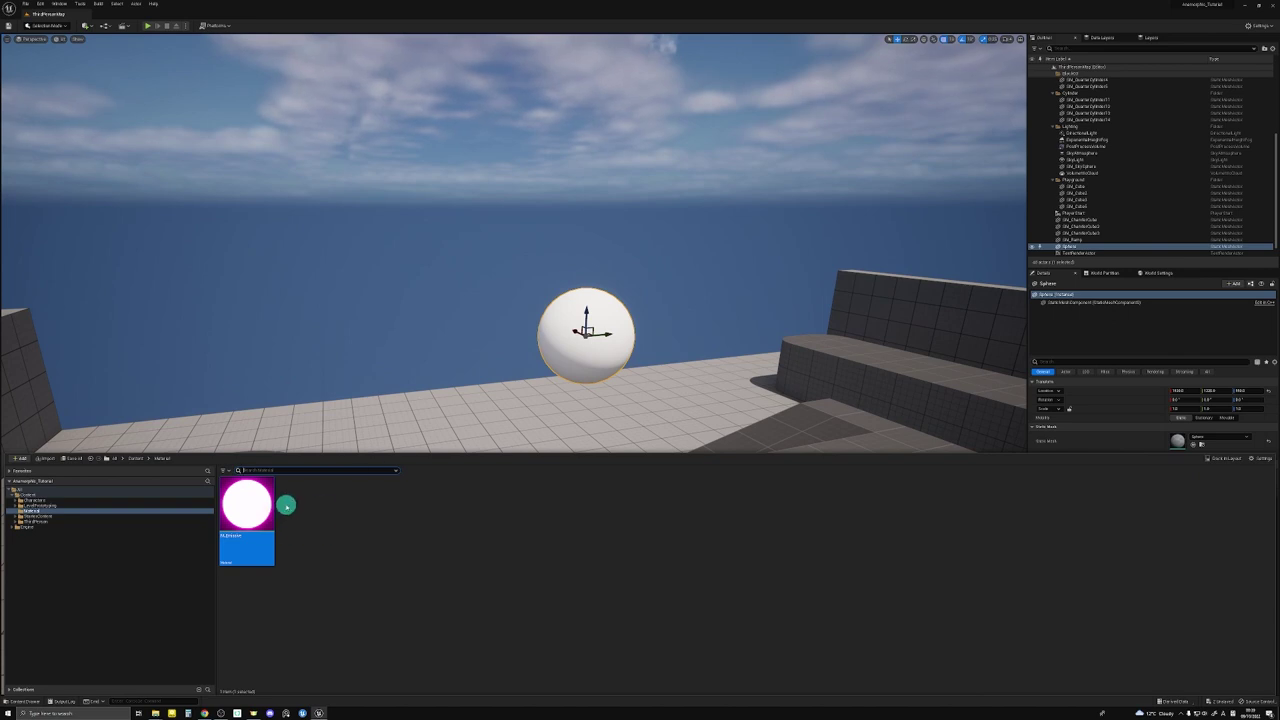
{"action": "right_click", "coordinate": [249, 505]}
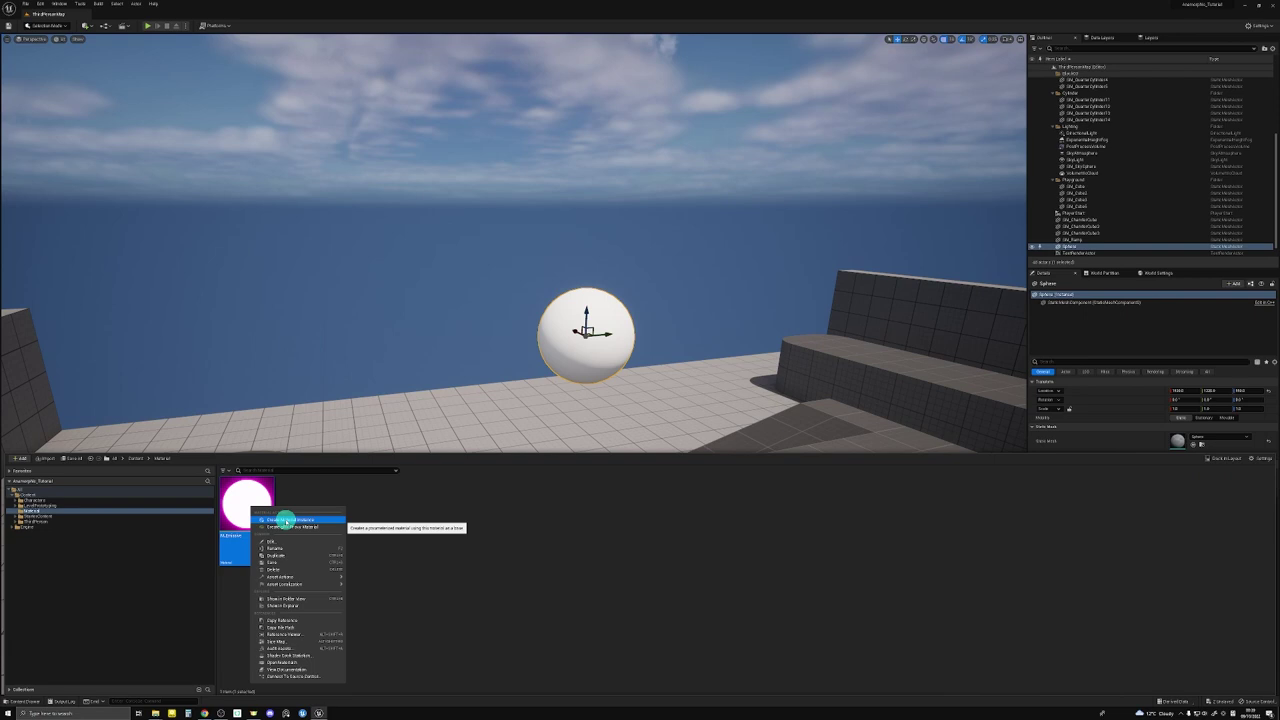
{"action": "left_click", "coordinate": [286, 520]}
{"action": "key", "text": "Return"}
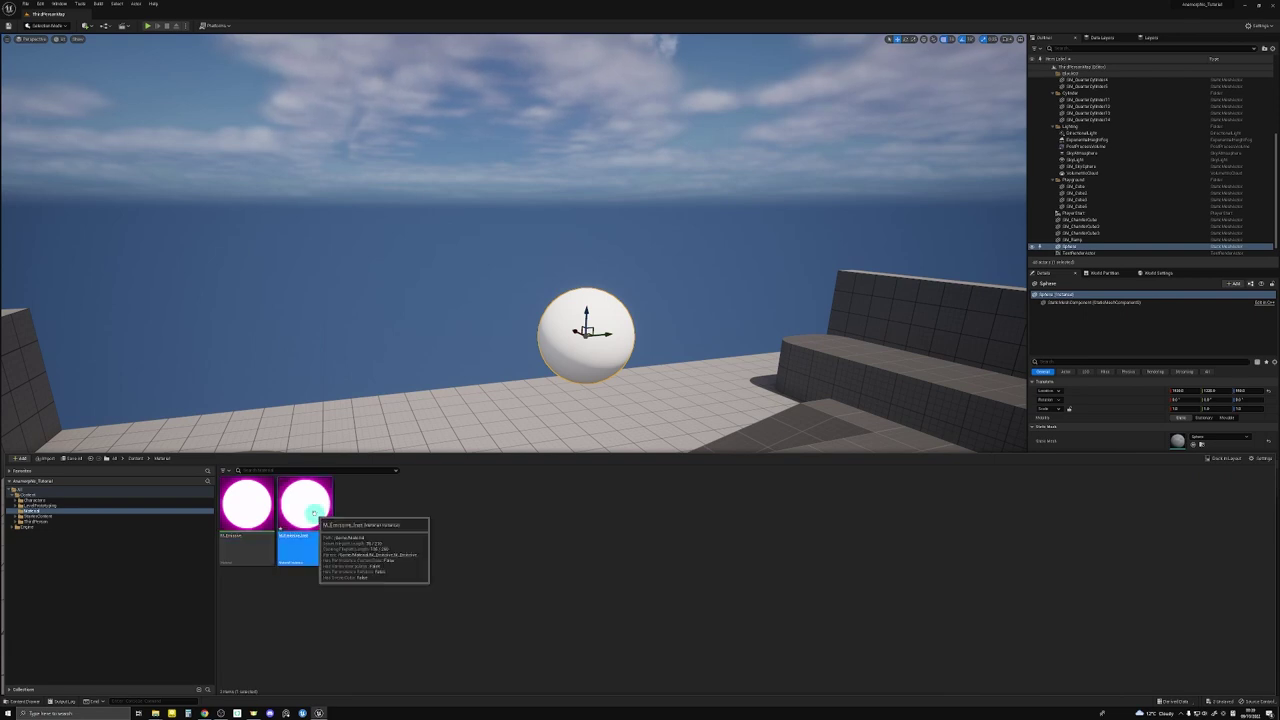
{"action": "left_click_drag", "start_coordinate": [313, 512], "coordinate": [573, 331]}
{"action": "mouse_move", "coordinate": [546, 347]}
{"action": "right_mouse_down"}
{"action": "mouse_move", "coordinate": [603, 371]}
{"action": "mouse_move", "coordinate": [546, 347]}
{"action": "right_mouse_up"}
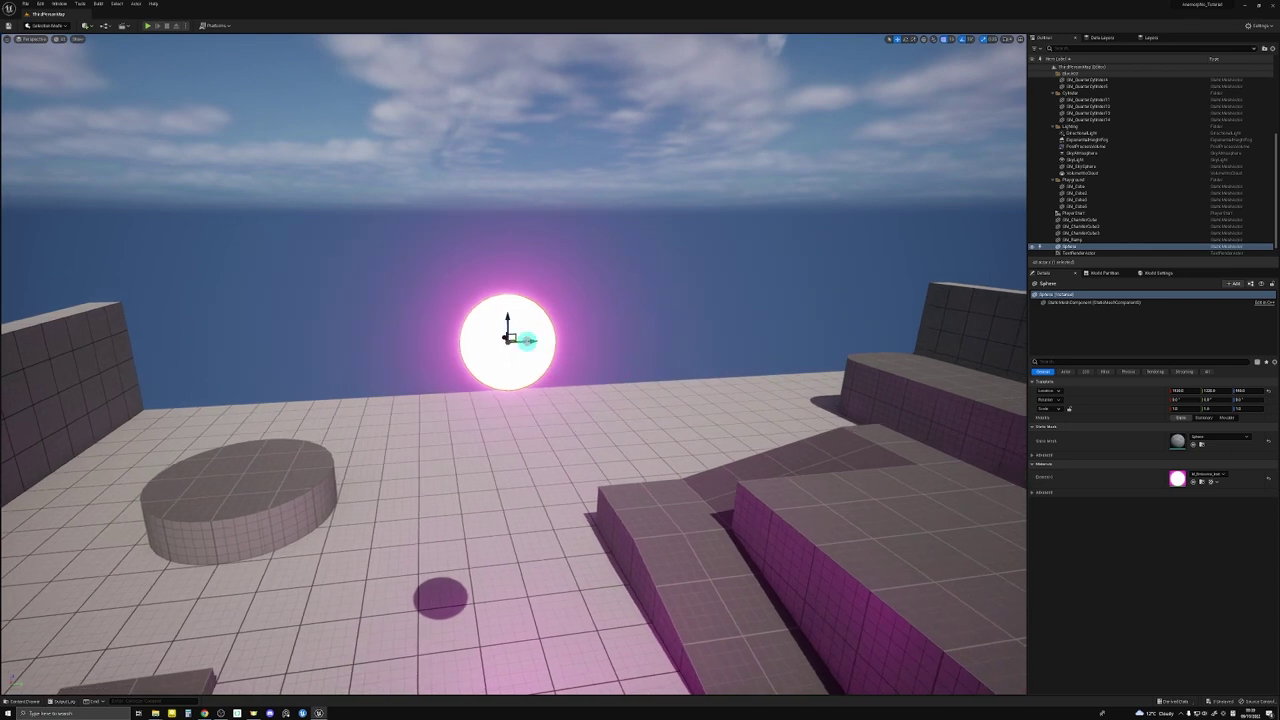
Duplicate the glowing sphere alongside the original and create a second emissive material instance
{"action": "left_click_drag", "start_coordinate": [527, 341], "coordinate": [672, 334], "text": "alt"}
{"action": "right_click_drag", "start_coordinate": [631, 334], "coordinate": [594, 326]}
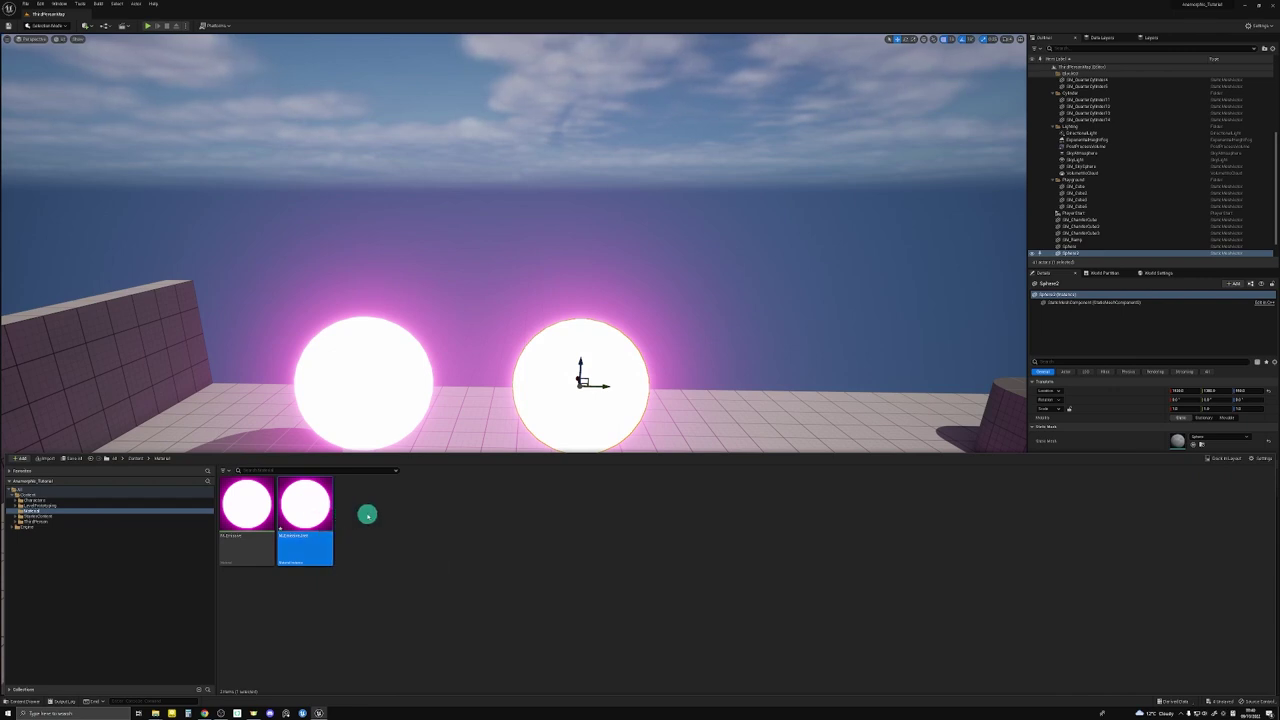
{"action": "right_click", "coordinate": [303, 505]}
{"action": "left_click", "coordinate": [345, 522]}
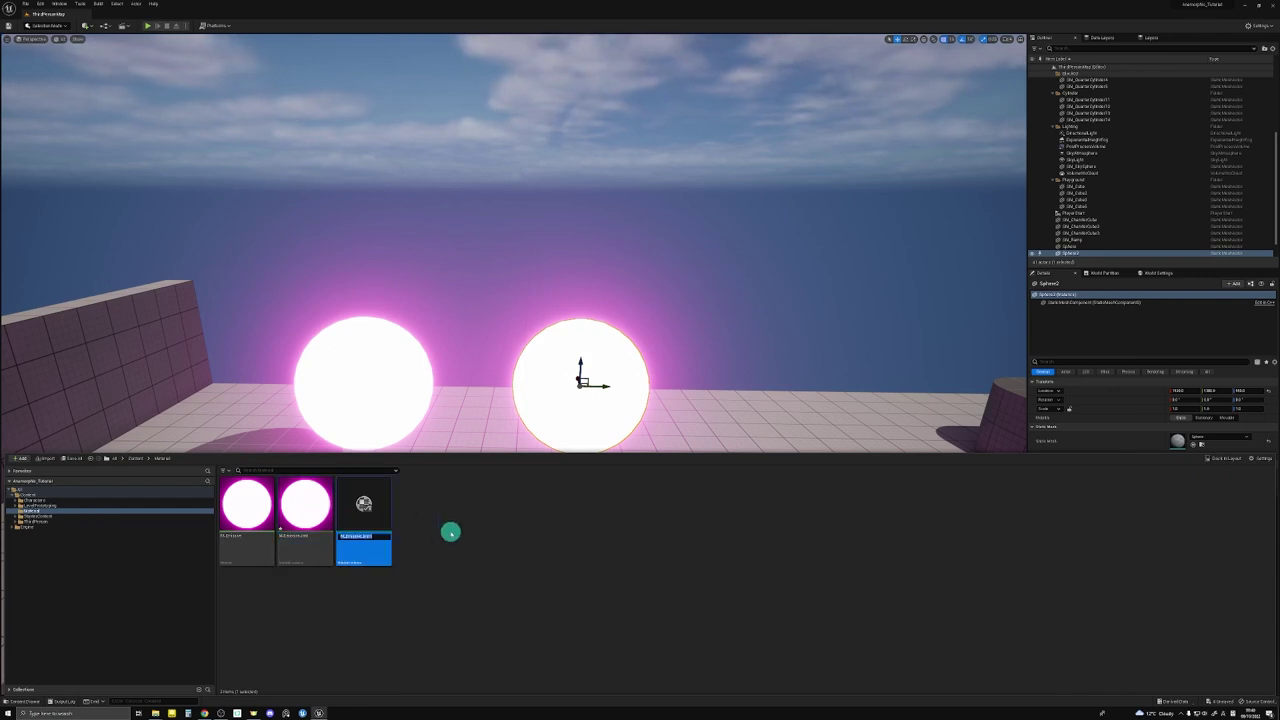
{"action": "key", "text": "Return"}
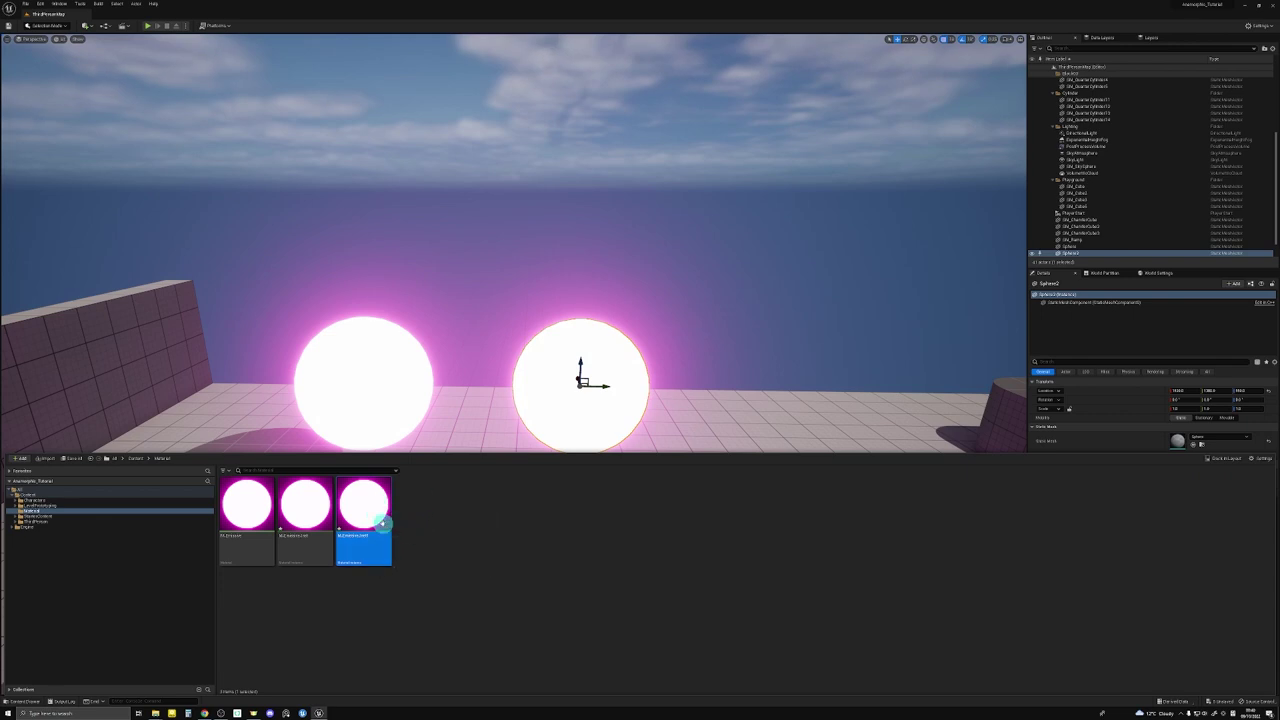
Override the Color parameter of the second material instance with a pale teal
{"action": "double_click", "coordinate": [371, 503]}
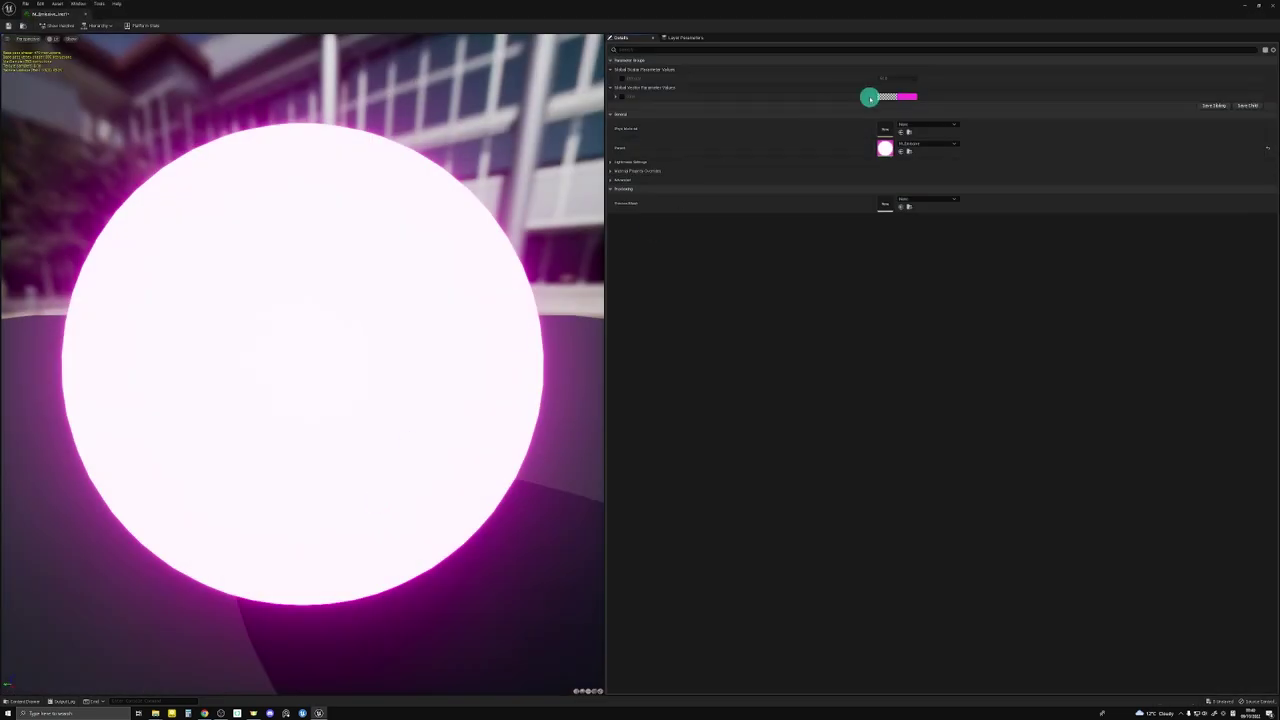
{"action": "double_click", "coordinate": [910, 95]}
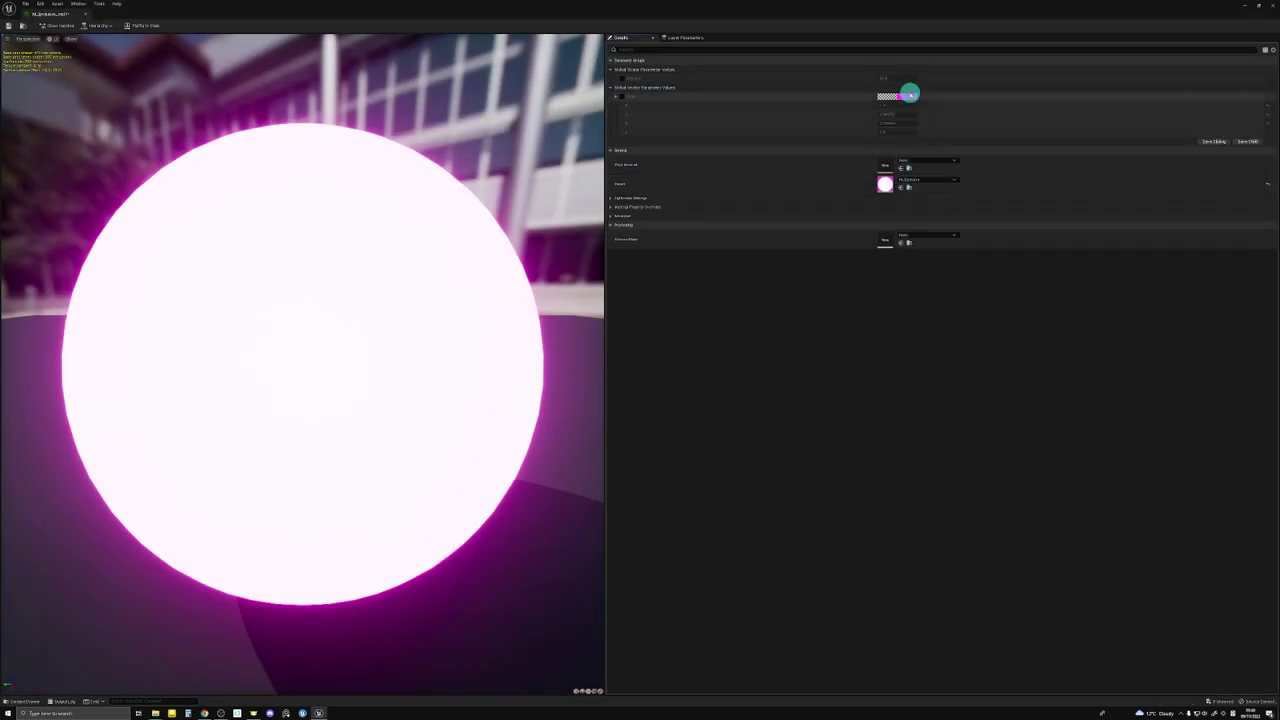
{"action": "left_click", "coordinate": [909, 95]}
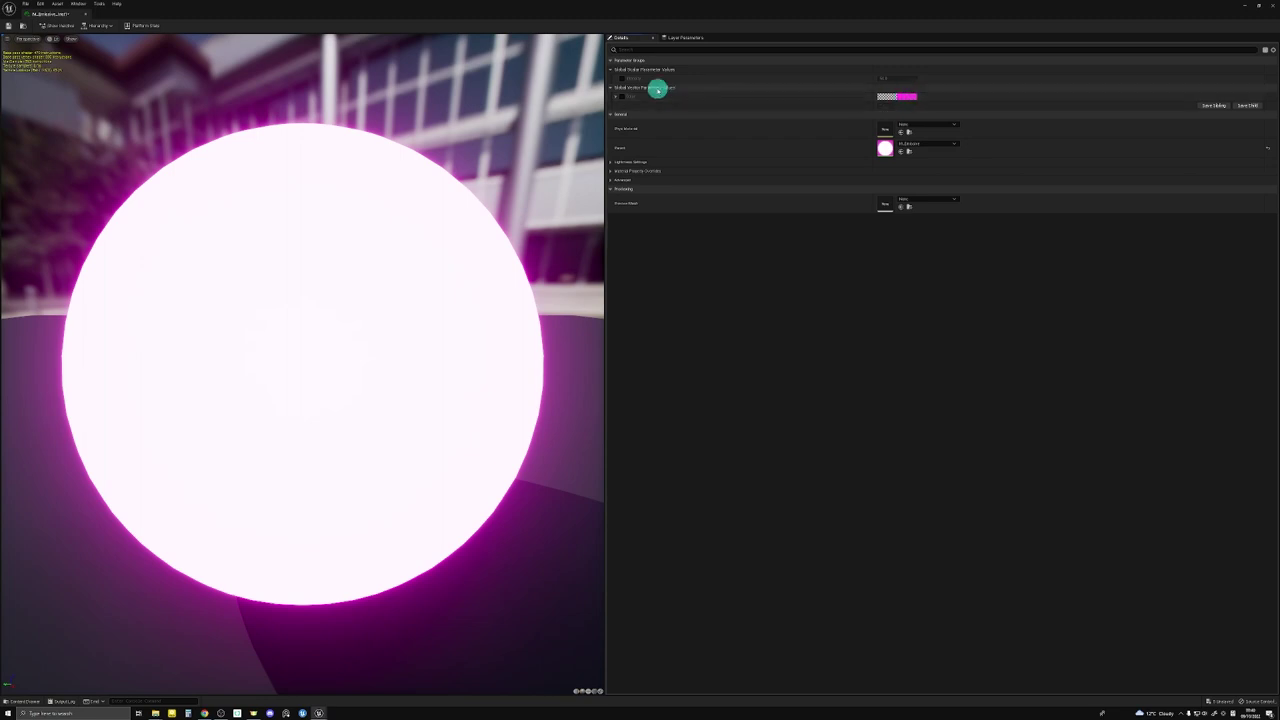
{"action": "left_click", "coordinate": [901, 96]}
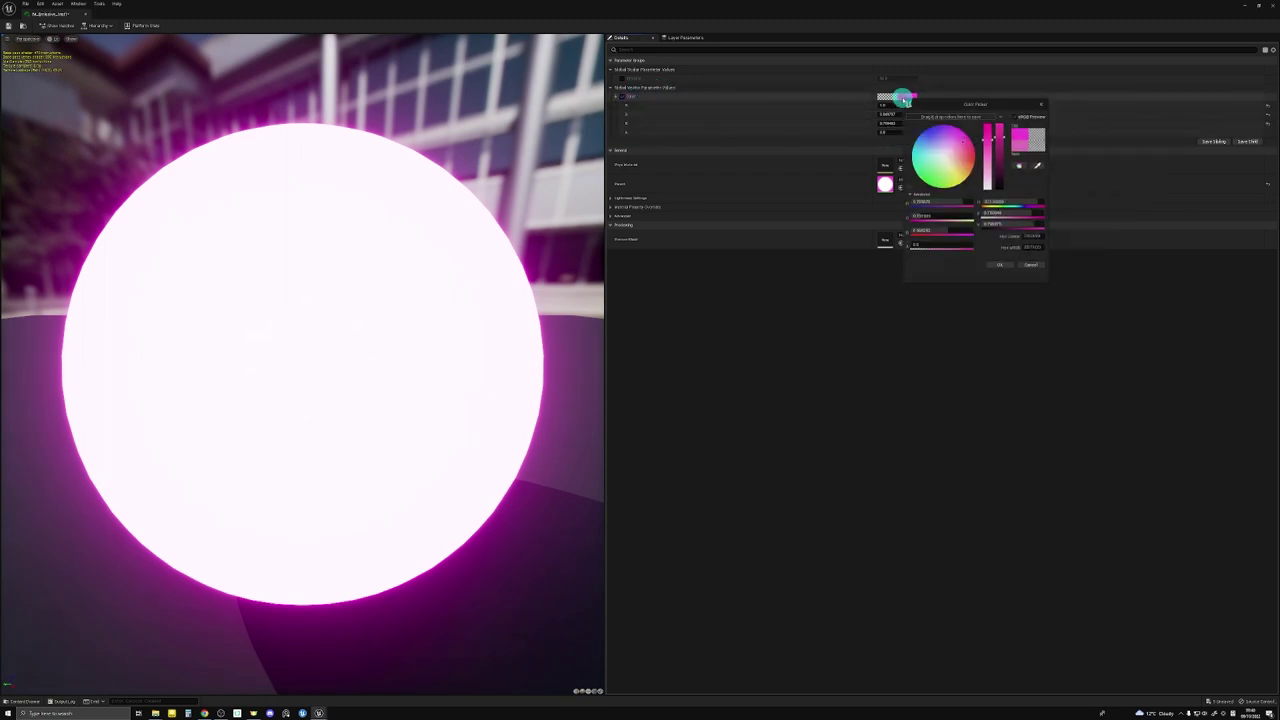
{"action": "left_click", "coordinate": [930, 145]}
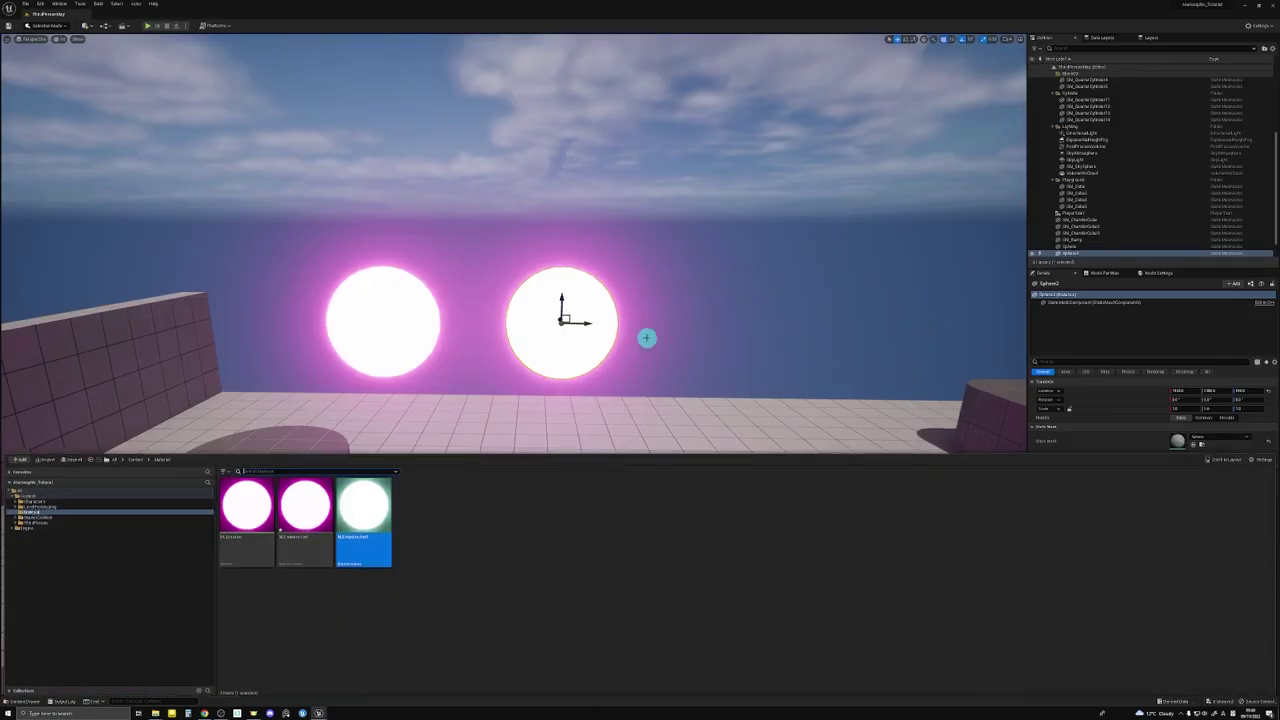
Apply the teal material instance to the second sphere
{"action": "left_click_drag", "start_coordinate": [363, 512], "coordinate": [554, 336]}
{"action": "right_click_drag", "start_coordinate": [563, 383], "coordinate": [574, 377]}
{"action": "key", "text": "s"}
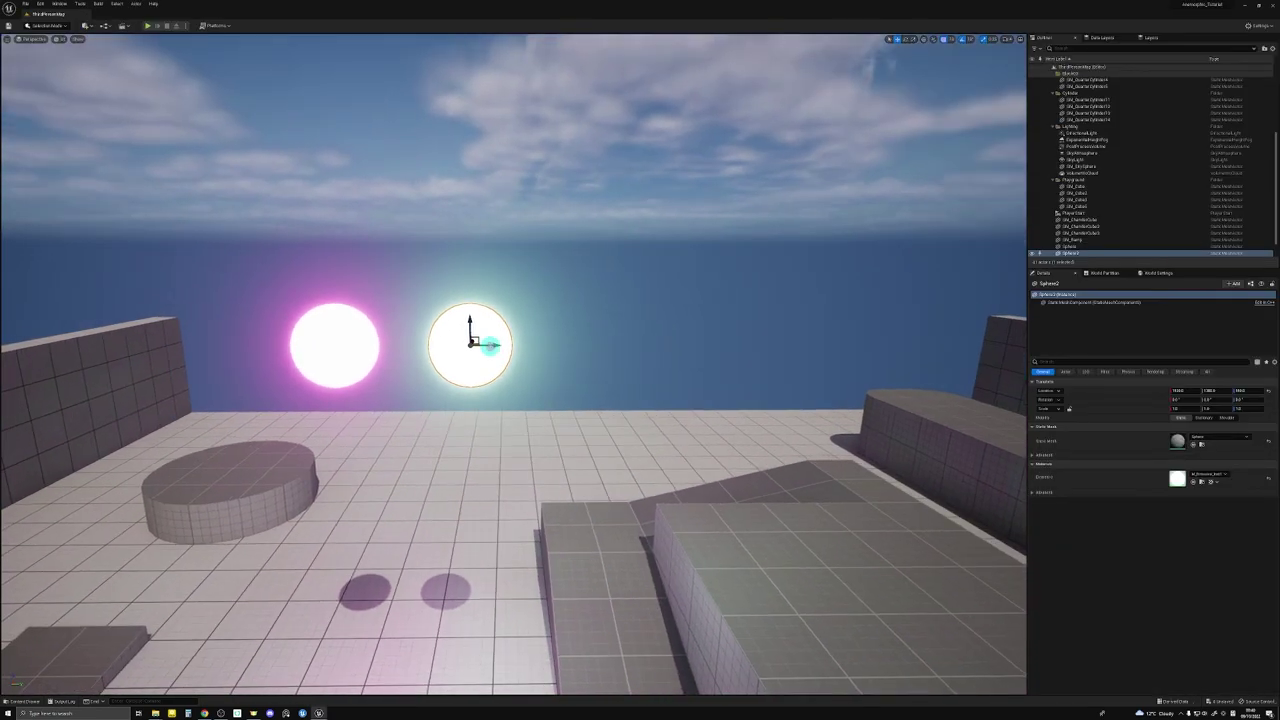
Duplicate the teal sphere as a third one and give it a duplicated material instance with a warm yellow color
{"action": "left_click_drag", "start_coordinate": [490, 346], "coordinate": [614, 350], "text": "alt"}
{"action": "key", "text": "ctrl+space"}
{"action": "key", "text": "ctrl+d"}
{"action": "double_click", "coordinate": [423, 510]}
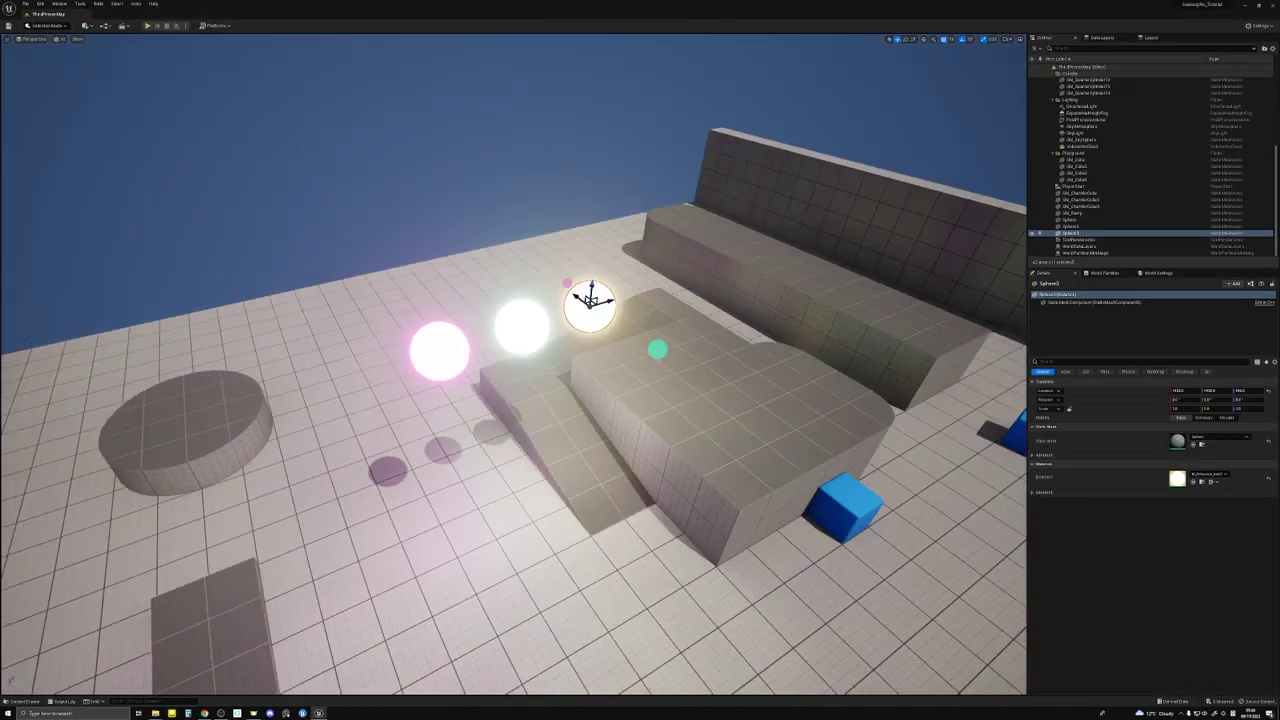
Move the three glowing spheres out beyond the floor's edge and duplicate them as a group several times
{"action": "right_click_drag", "start_coordinate": [657, 349], "coordinate": [540, 257]}
{"action": "key", "text": "s"}
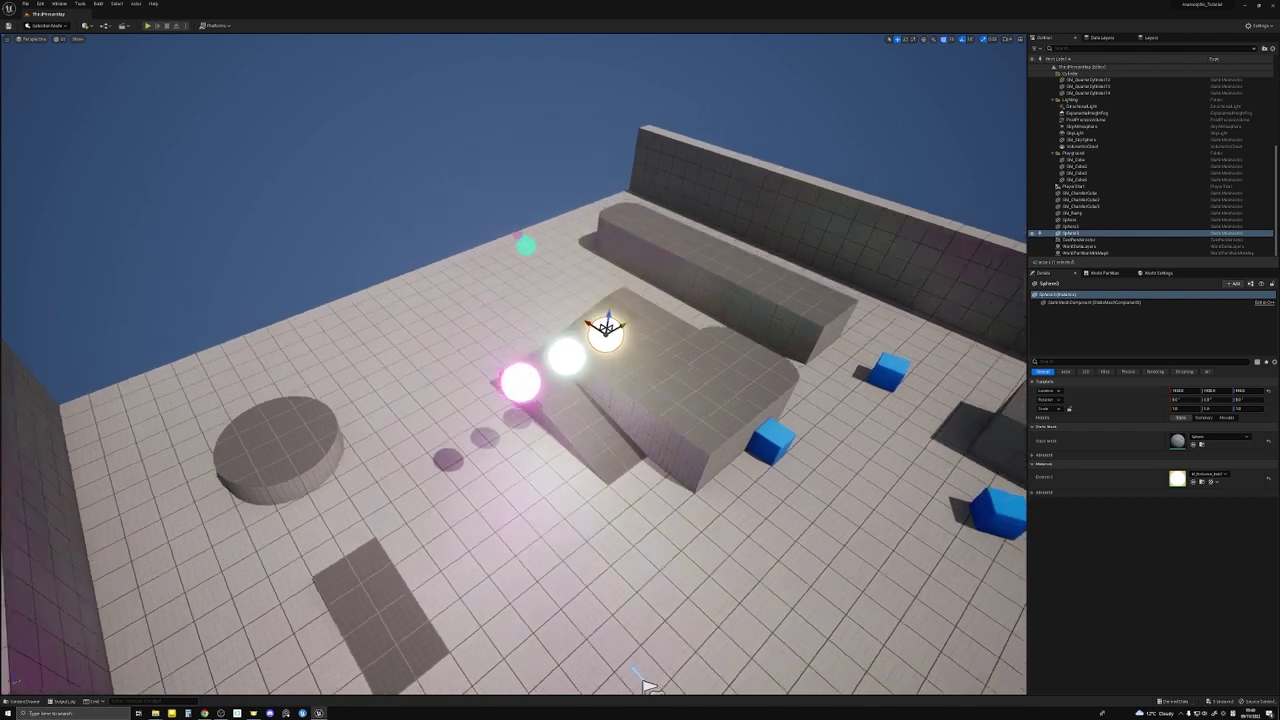
{"action": "right_click_drag", "start_coordinate": [526, 246], "coordinate": [697, 301]}
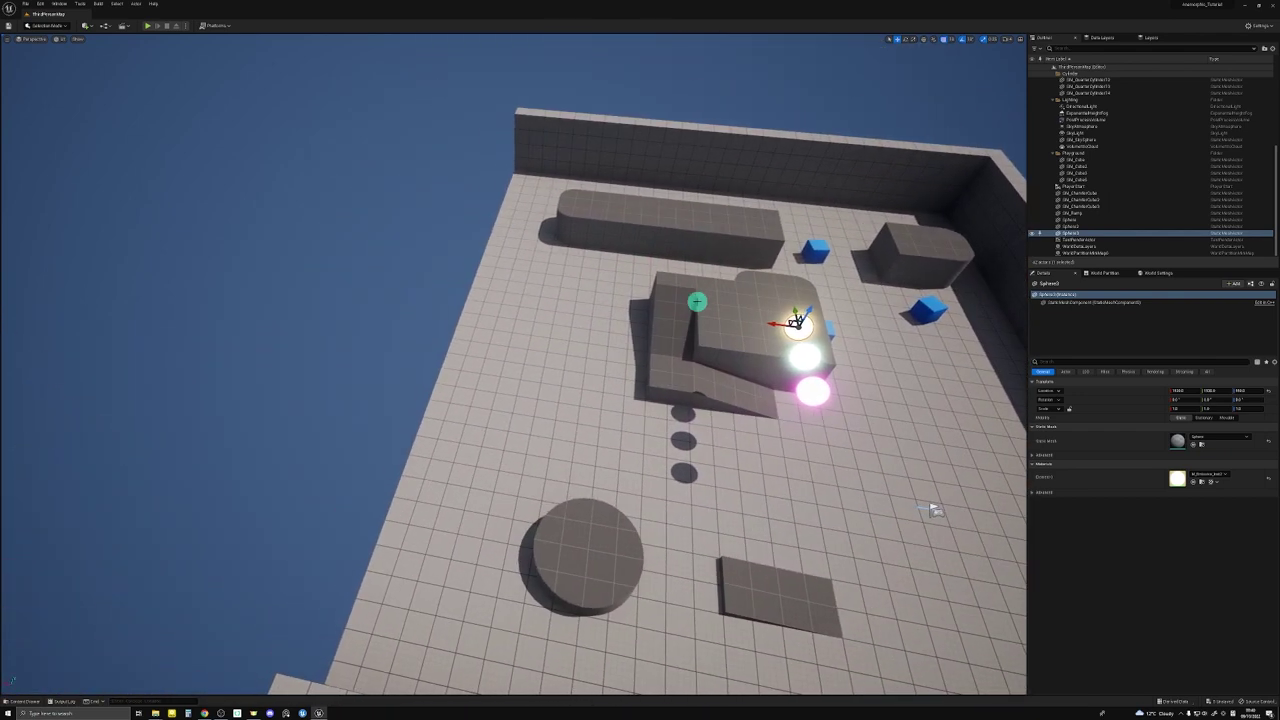
{"action": "left_click_drag", "start_coordinate": [782, 322], "coordinate": [436, 276]}
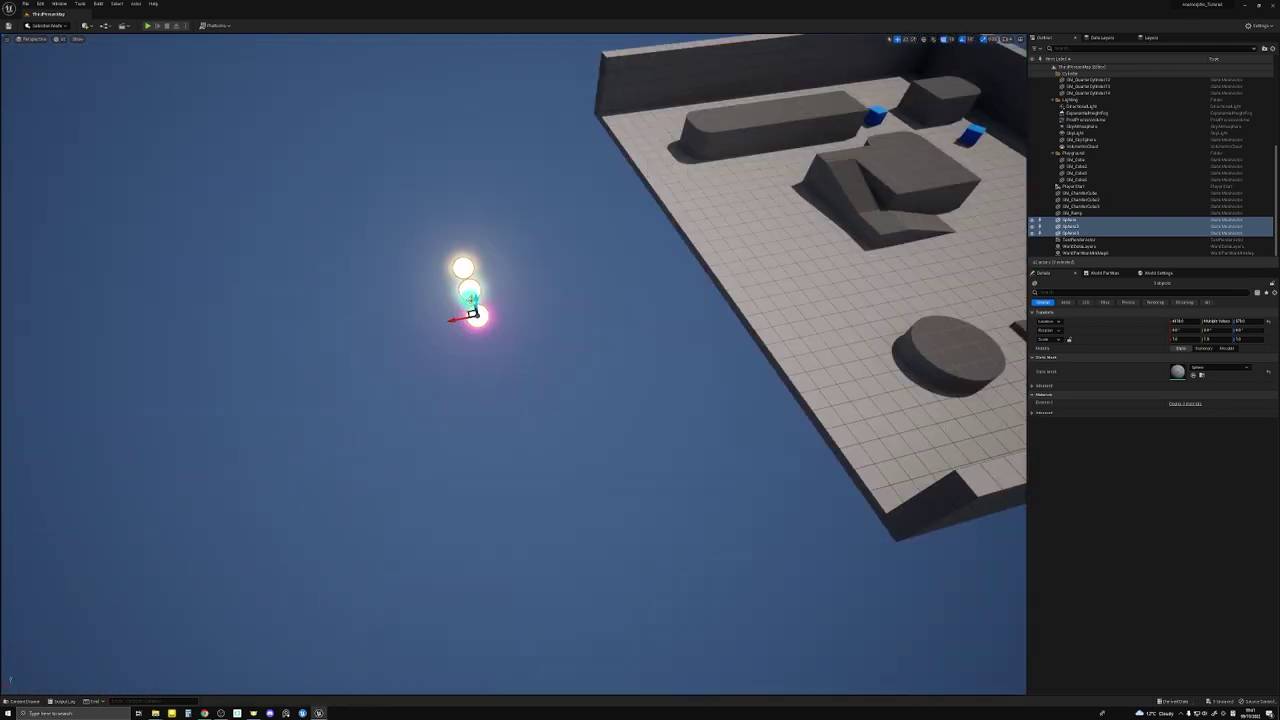
{"action": "left_click_drag", "start_coordinate": [471, 299], "coordinate": [298, 372], "text": "alt"}
{"action": "right_click_drag", "start_coordinate": [386, 343], "coordinate": [531, 323]}
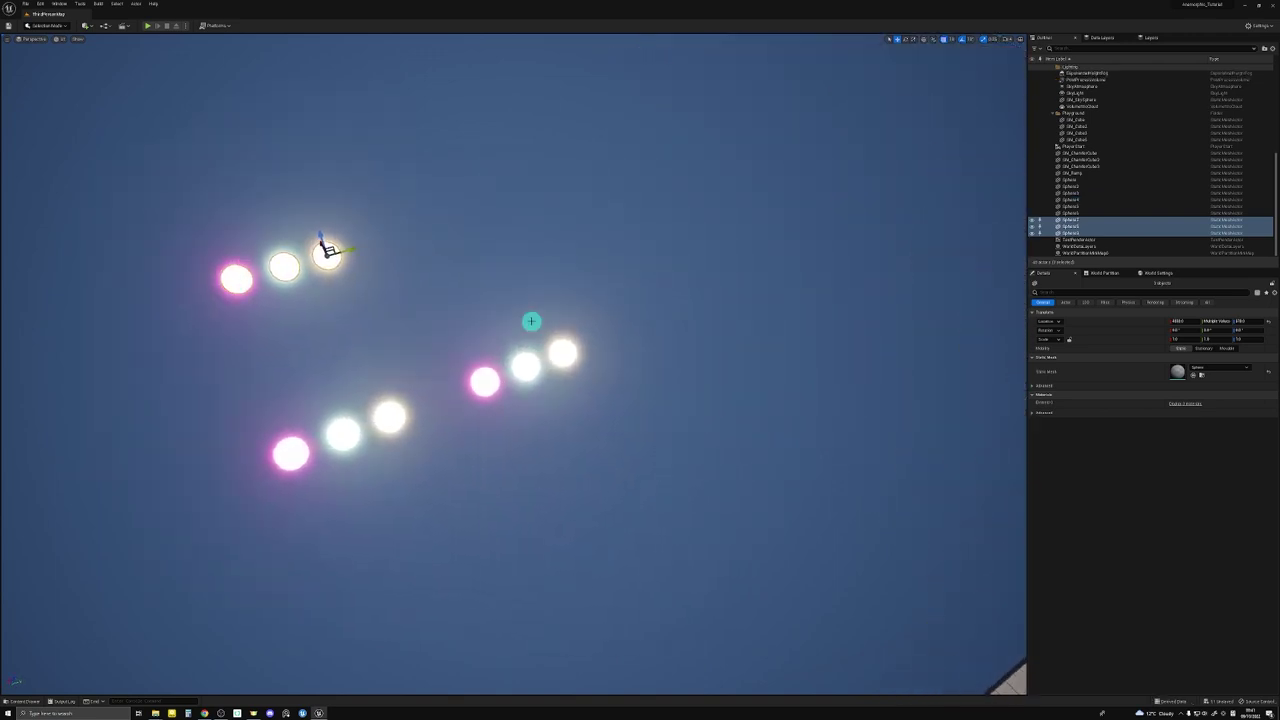
Scatter individual spheres out of their groups into an irregular arrangement beyond the floor
{"action": "left_click", "coordinate": [617, 486]}
{"action": "left_click_drag", "start_coordinate": [617, 486], "coordinate": [329, 537]}
{"action": "left_click", "coordinate": [466, 357]}
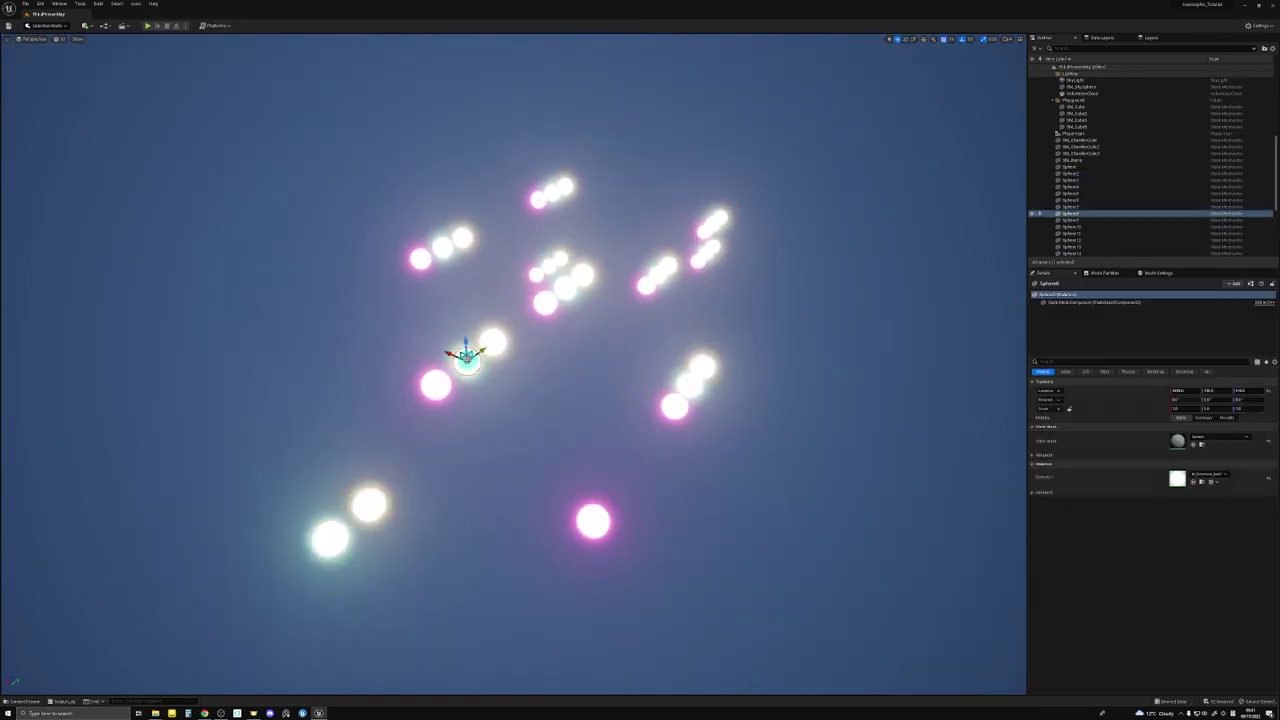
{"action": "left_click_drag", "start_coordinate": [466, 357], "coordinate": [300, 289]}
{"action": "left_click", "coordinate": [651, 280]}
{"action": "left_click_drag", "start_coordinate": [651, 280], "coordinate": [696, 260]}
{"action": "left_click", "coordinate": [703, 366]}
{"action": "left_click_drag", "start_coordinate": [703, 366], "coordinate": [775, 254]}
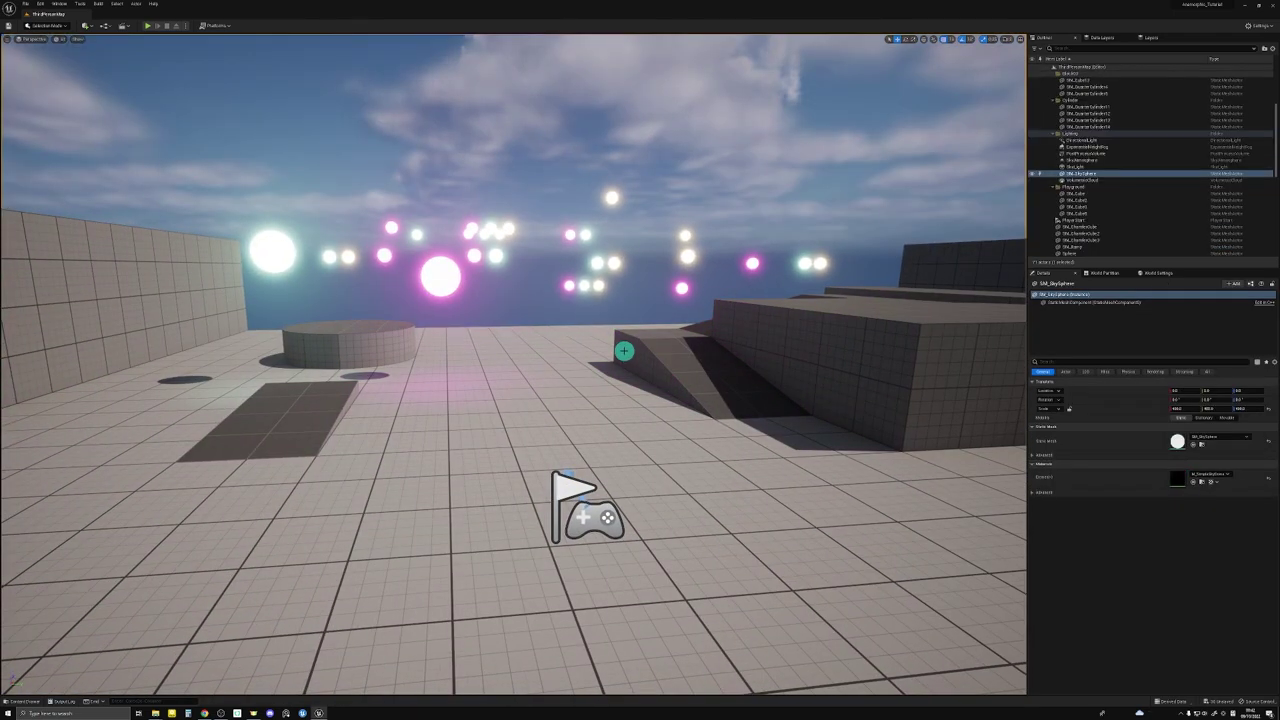
Lower the sun toward the horizon behind the spheres for dark, warm sunset lighting
{"action": "key", "text": "ctrl+l"}
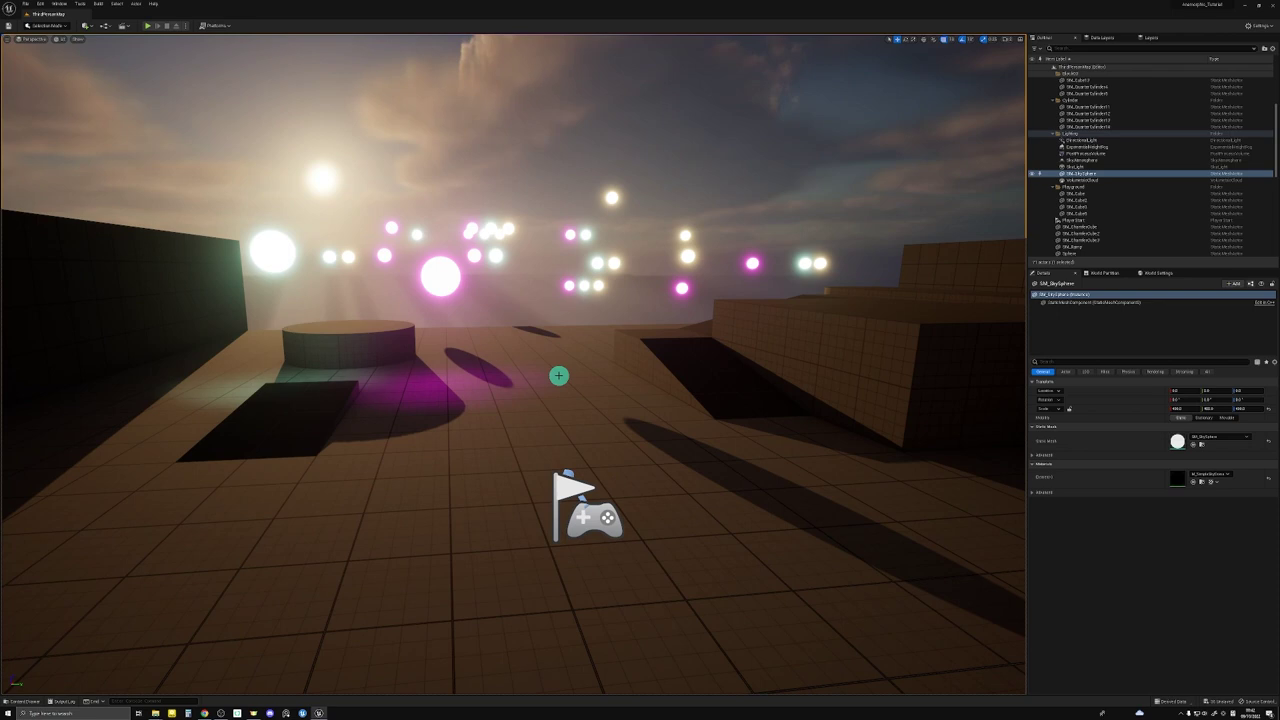
{"action": "mouse_move", "coordinate": [649, 390]}
{"action": "right_mouse_down"}
{"action": "mouse_move", "coordinate": [649, 411]}
{"action": "mouse_move", "coordinate": [663, 409]}
{"action": "right_mouse_up"}
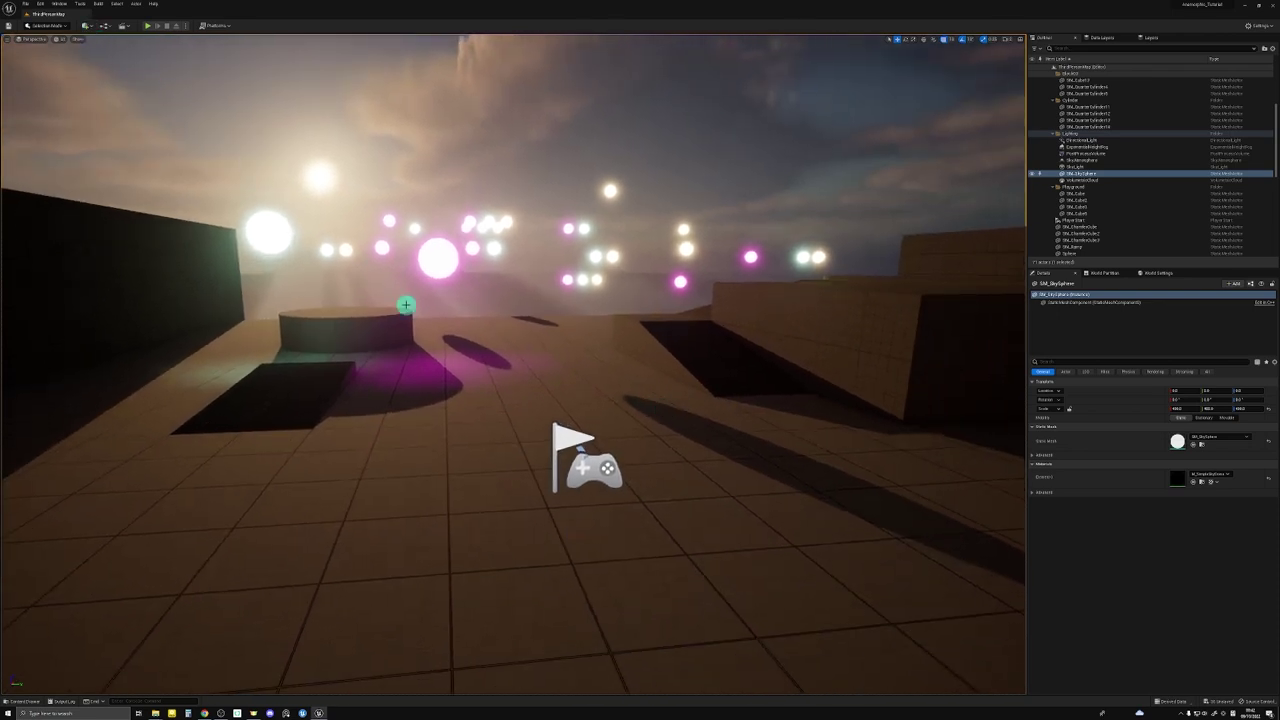
{"action": "right_click_drag", "start_coordinate": [575, 369], "coordinate": [620, 403]}
Search the project content for the third-person assets and place BP_ThirdPersonCharacter in the level near the player start
{"action": "key", "text": "ctrl+space"}
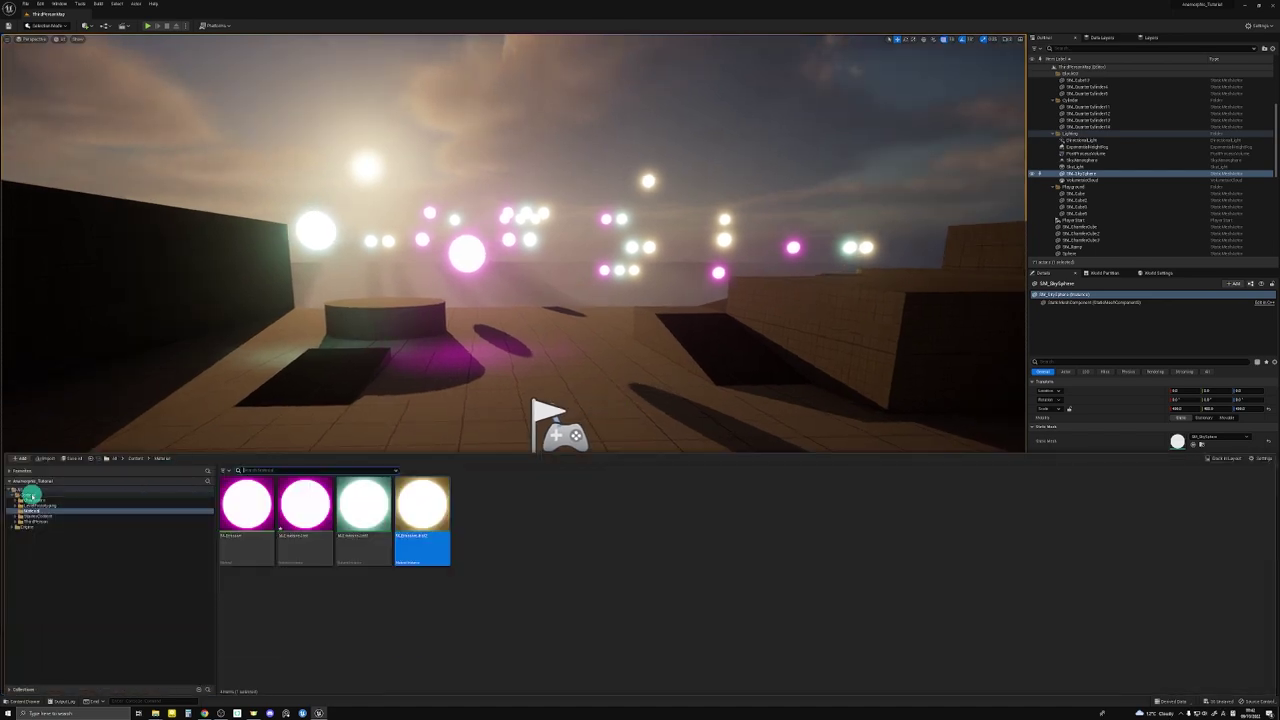
{"action": "left_click", "coordinate": [30, 495]}
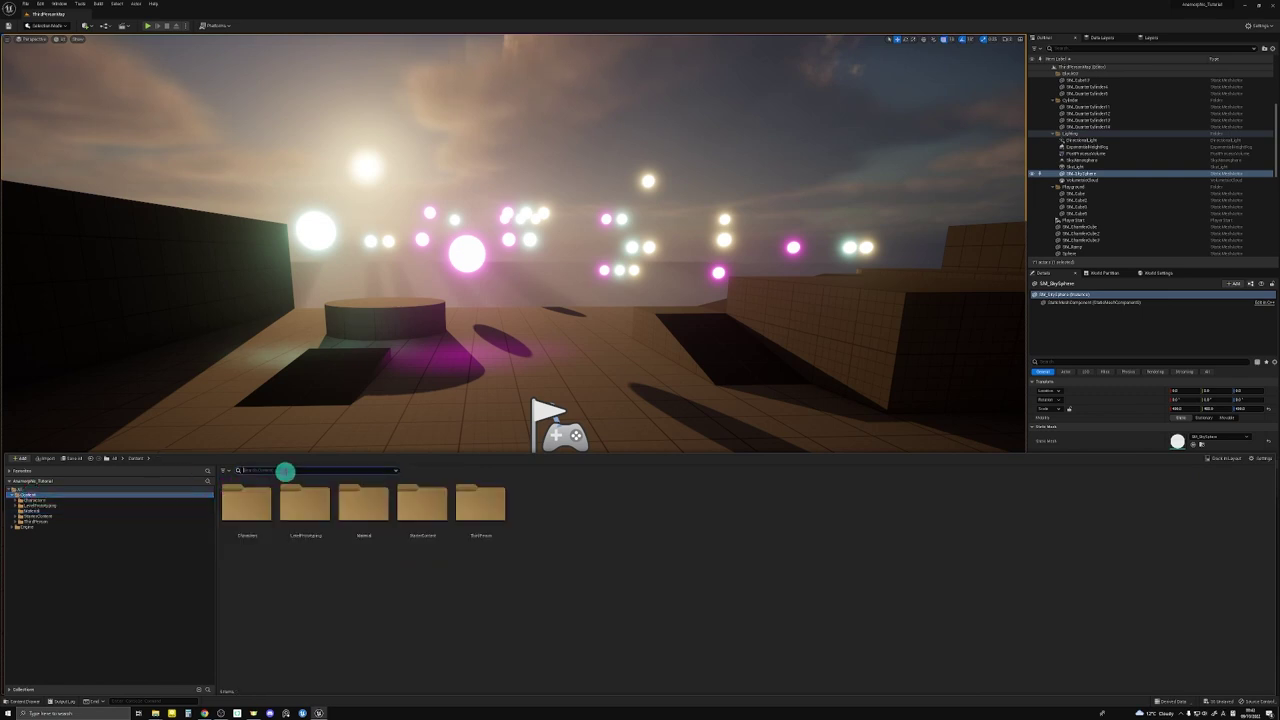
{"action": "left_click", "coordinate": [288, 472]}
{"action": "type", "text": "third person"}
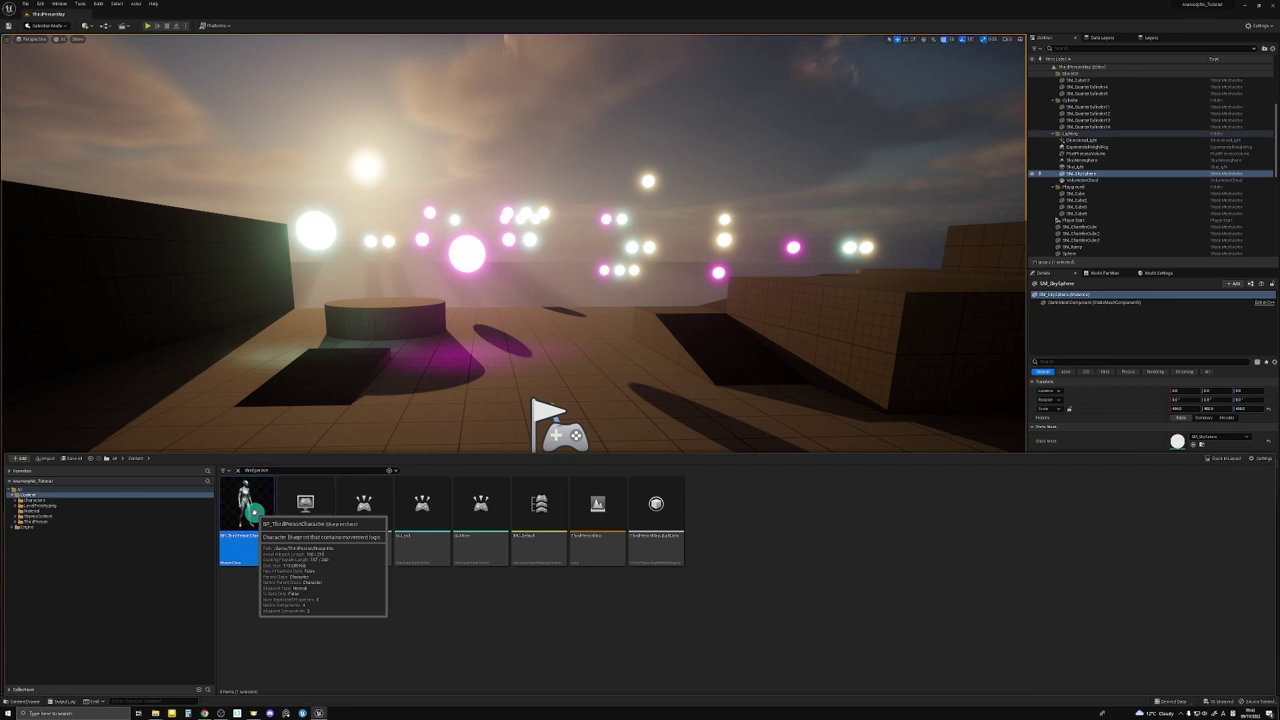
{"action": "left_click_drag", "start_coordinate": [252, 512], "coordinate": [536, 544]}
{"action": "right_click_drag", "start_coordinate": [660, 405], "coordinate": [649, 391]}
{"action": "key", "text": "ctrl+z"}
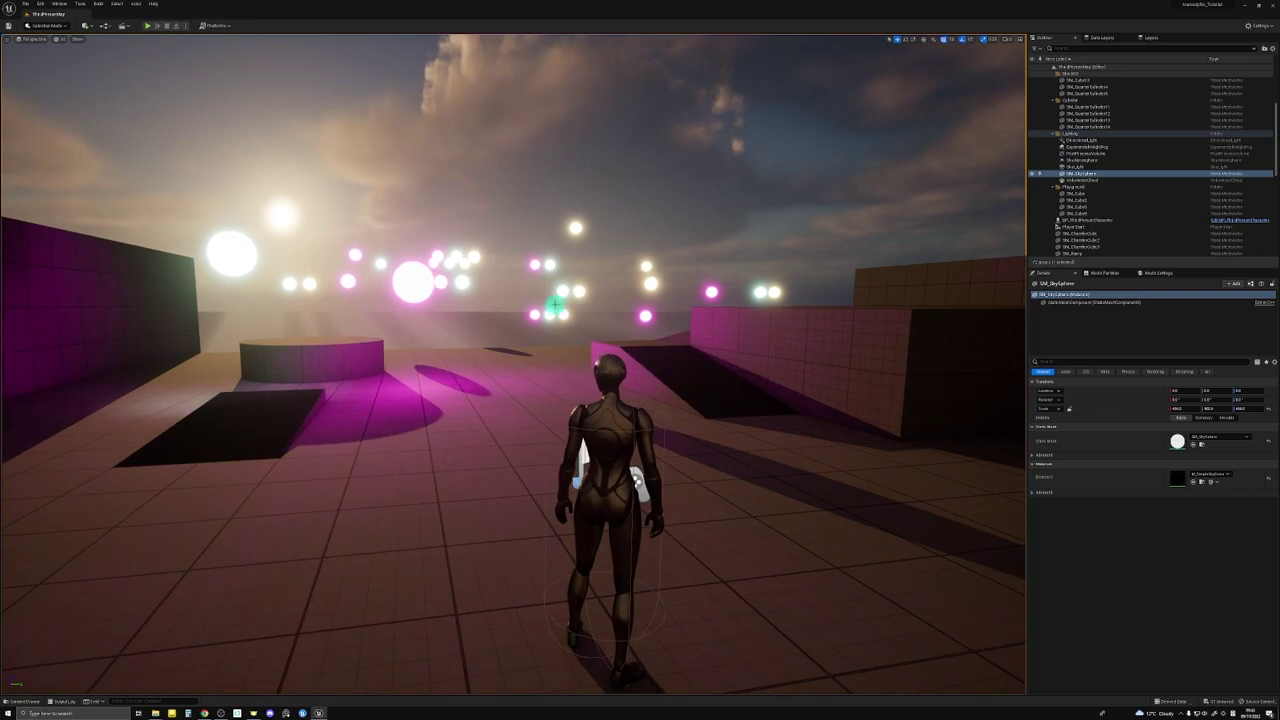
Spread two of the low-hanging spheres apart so the cluster beyond the floor looks more irregular
{"action": "left_click", "coordinate": [533, 315]}
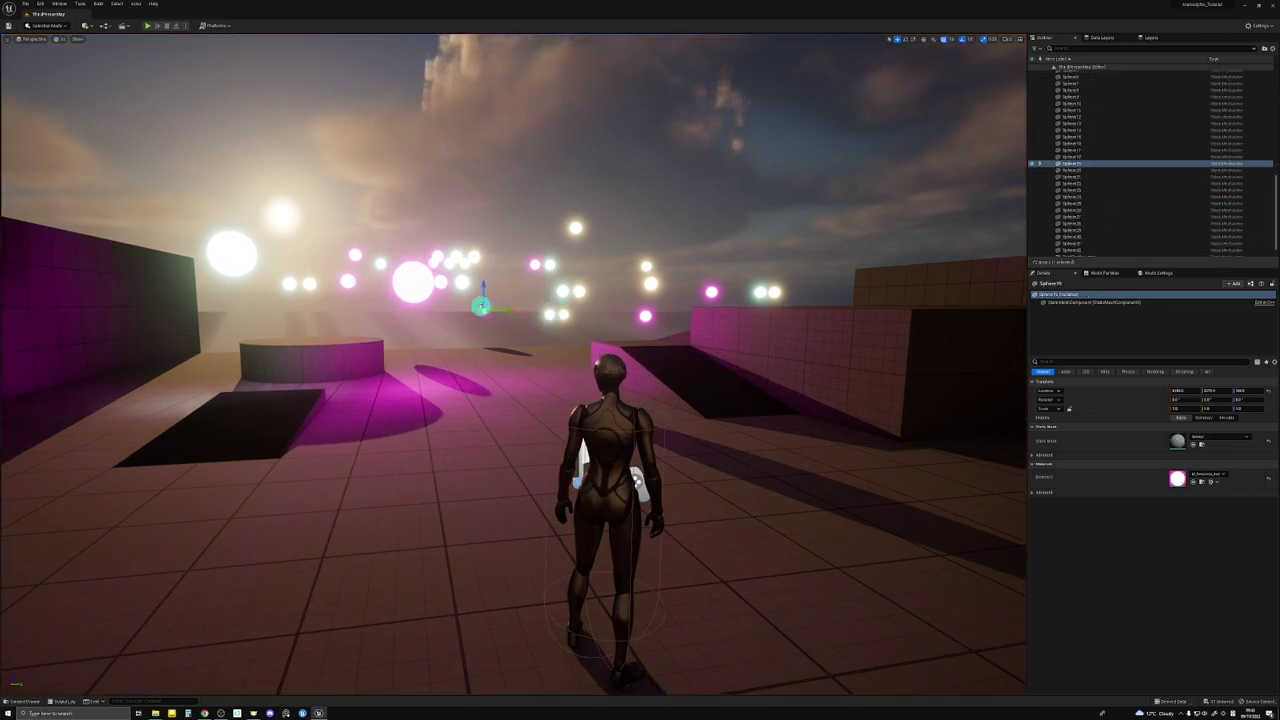
{"action": "left_click", "coordinate": [566, 315]}
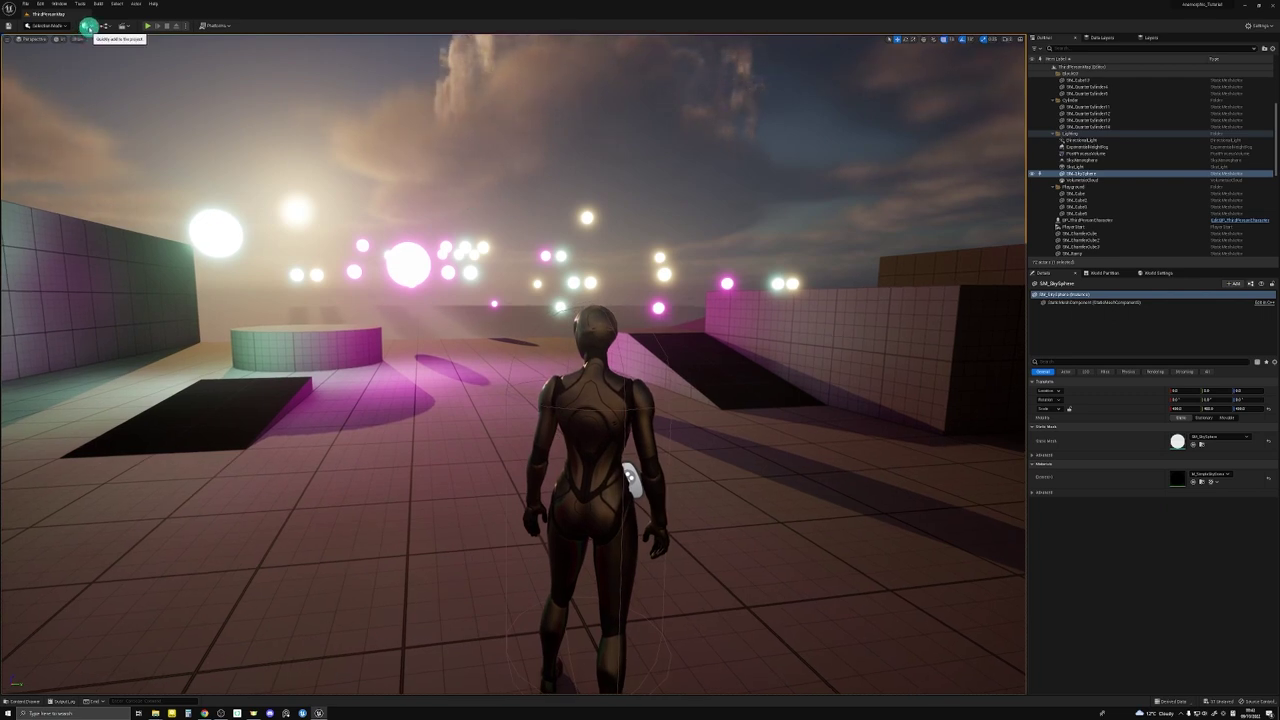
Add a Cine Camera Actor to the level near the character
{"action": "left_click", "coordinate": [88, 26]}
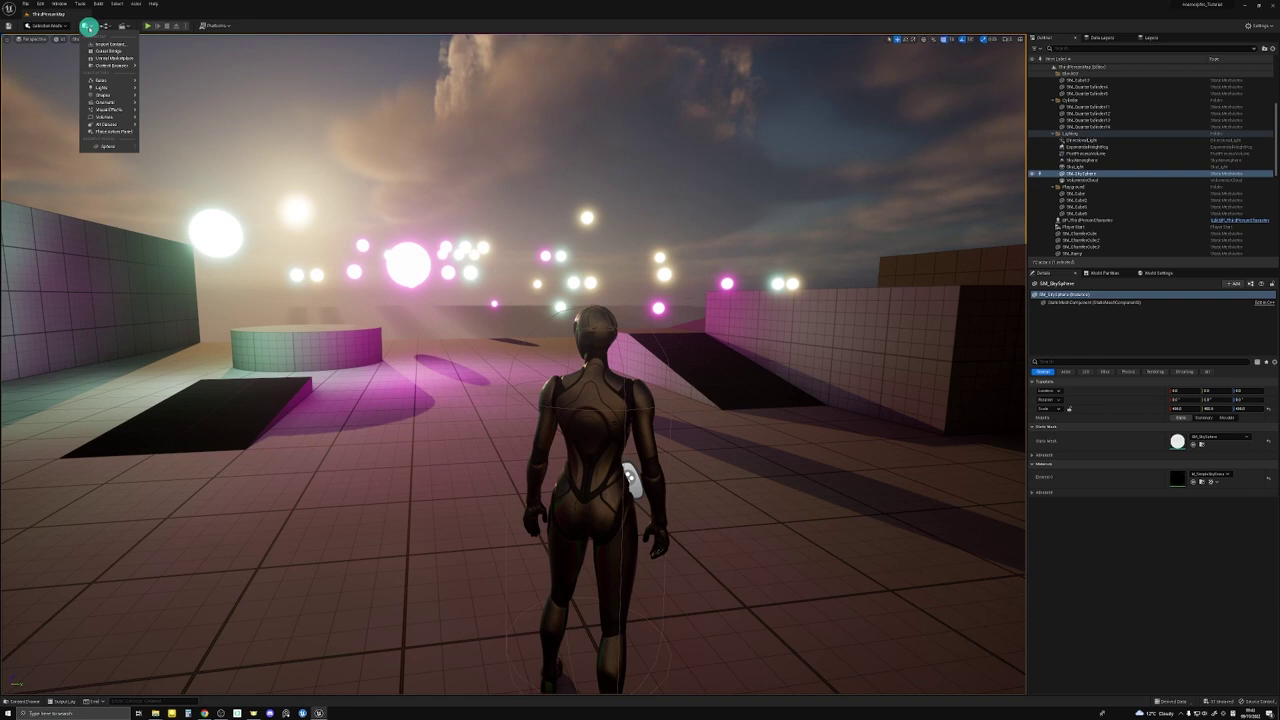
{"action": "left_click", "coordinate": [88, 27]}
{"action": "left_click", "coordinate": [88, 27]}
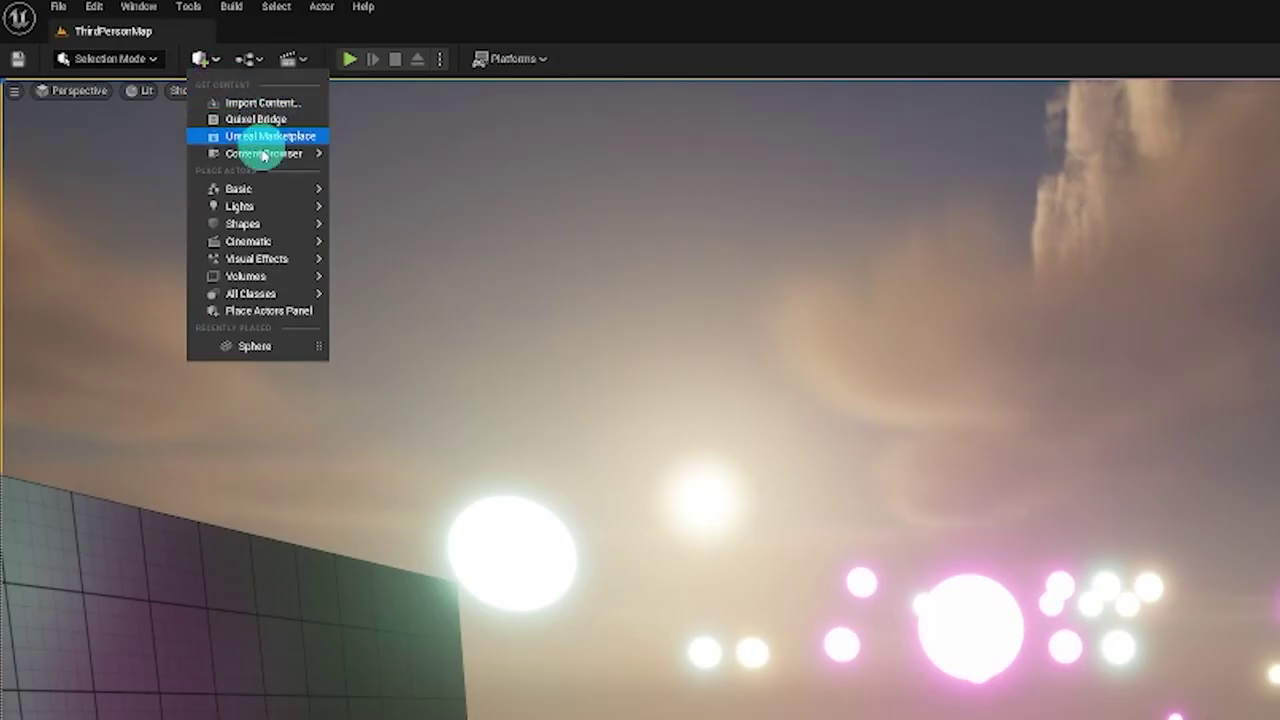
{"action": "mouse_move", "coordinate": [117, 103]}
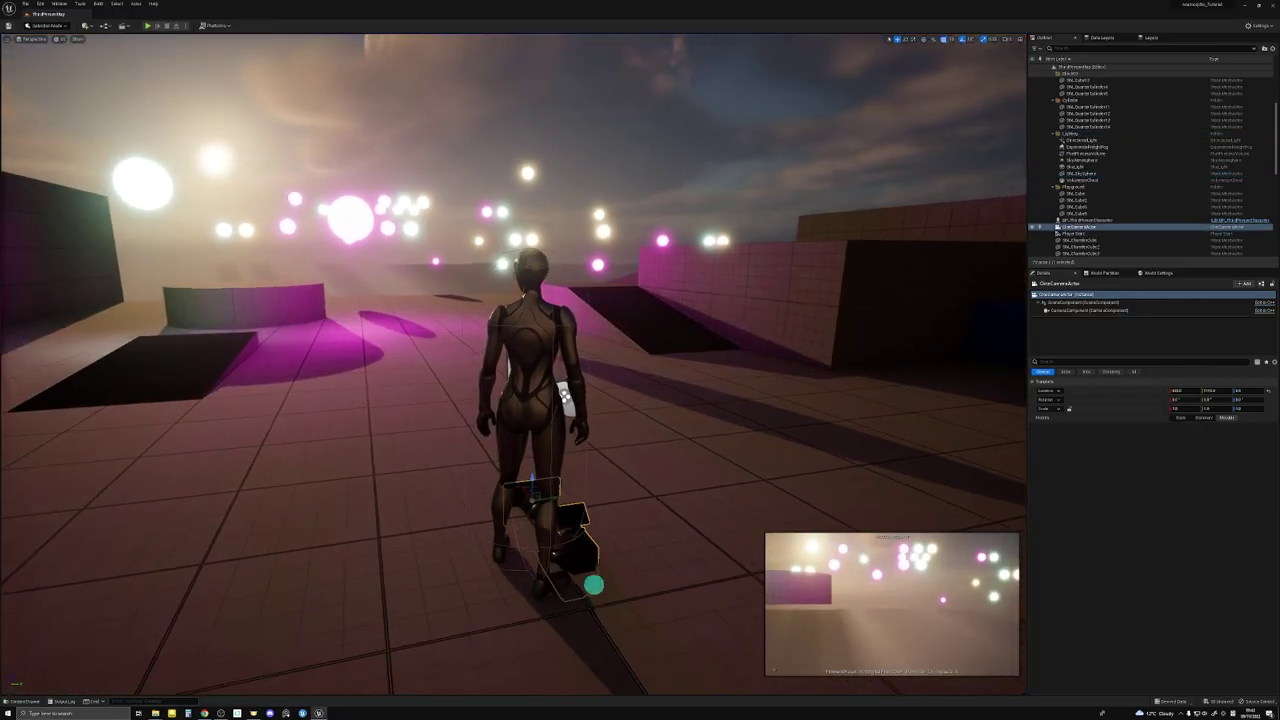
Raise the cine camera to shoulder height and place it behind the character, facing the glowing spheres
{"action": "left_click_drag", "start_coordinate": [529, 480], "coordinate": [597, 377]}
{"action": "right_click_drag", "start_coordinate": [609, 343], "coordinate": [609, 340]}
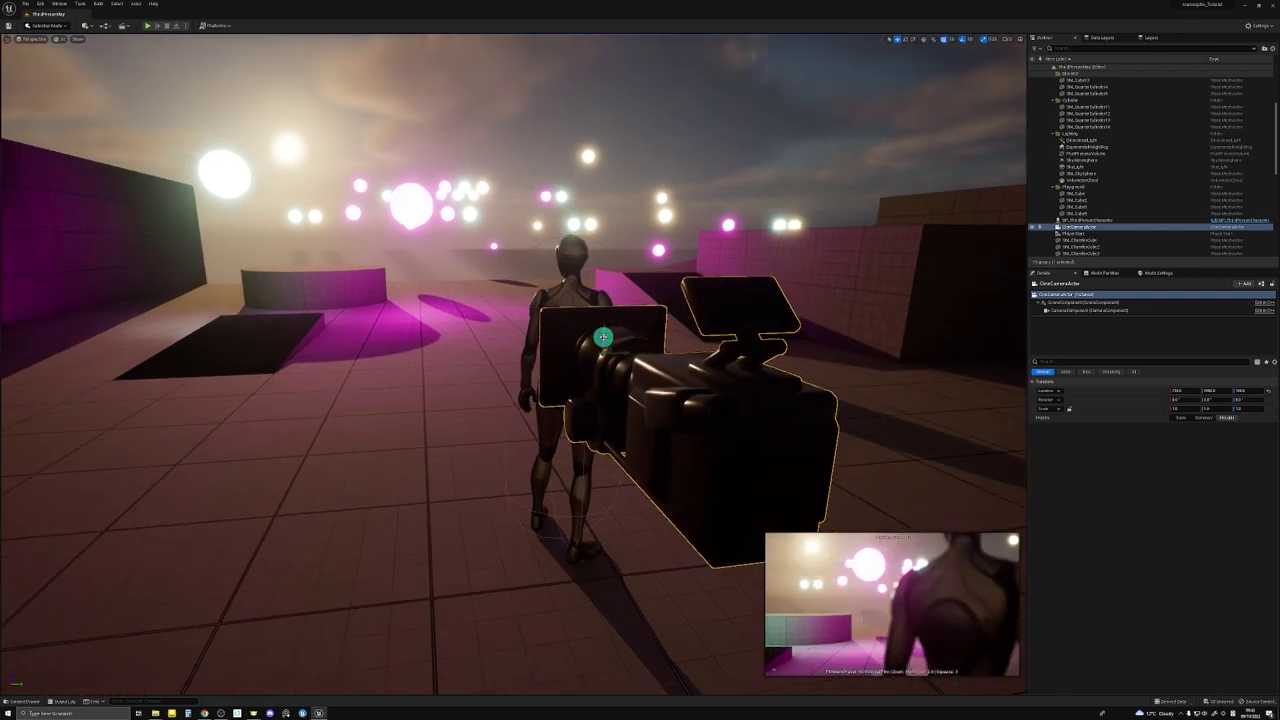
{"action": "left_click_drag", "start_coordinate": [603, 337], "coordinate": [656, 294]}
{"action": "right_click_drag", "start_coordinate": [567, 321], "coordinate": [583, 324]}
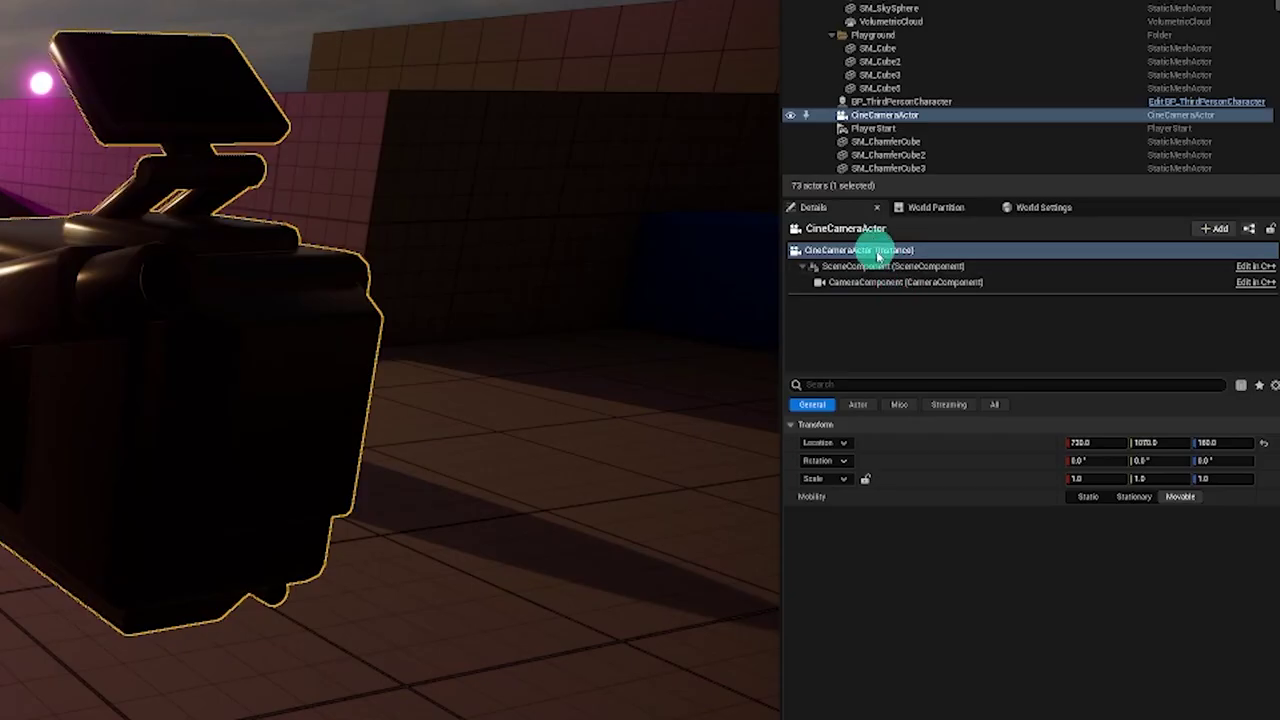
Set the filmback of the cine camera's CameraComponent to IMAX 70mm
{"action": "left_click", "coordinate": [877, 284]}
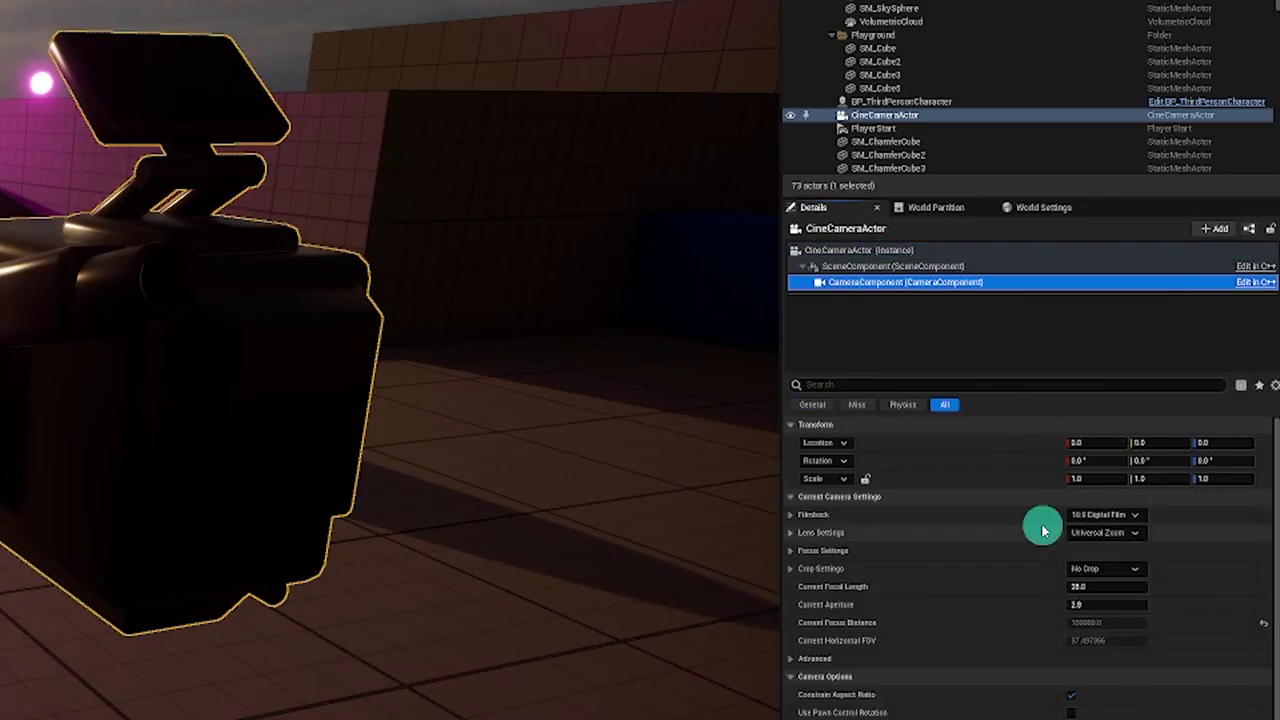
{"action": "left_click", "coordinate": [1115, 515]}
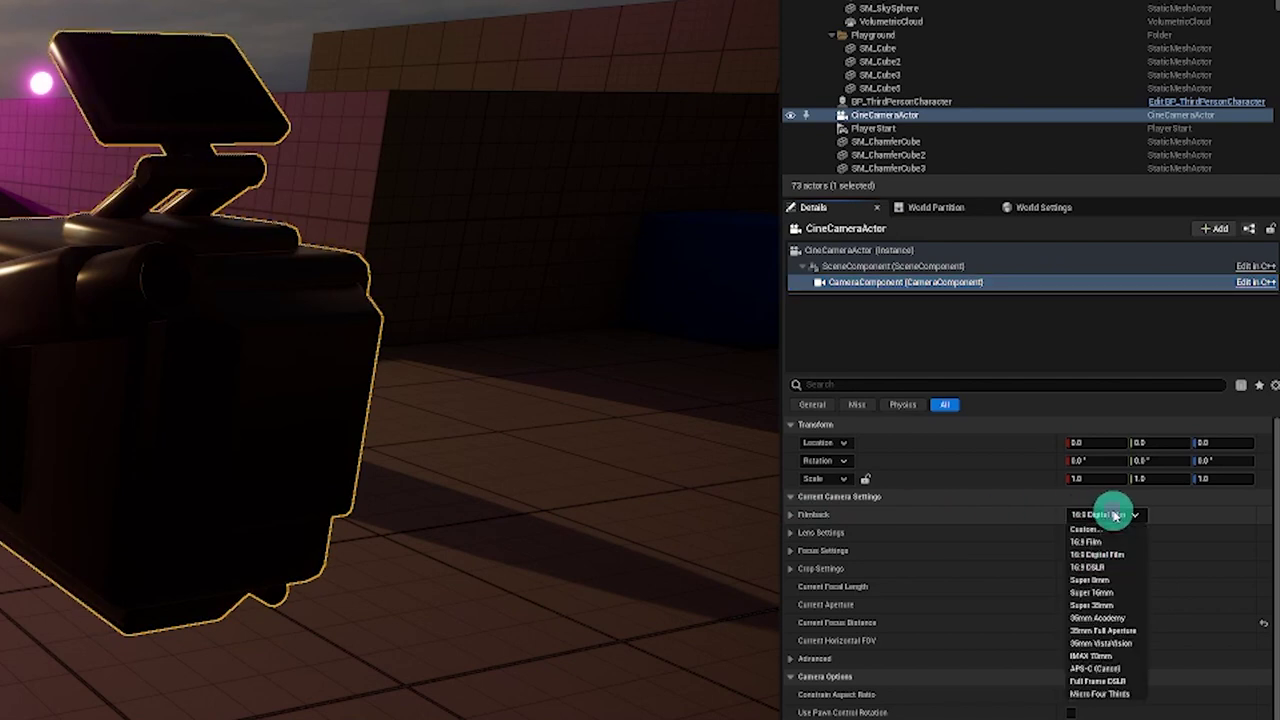
{"action": "left_click", "coordinate": [1100, 656]}
Raise the squeeze factor in the cine camera's lens settings to 2.0 for an anamorphic look
{"action": "left_click", "coordinate": [791, 546]}
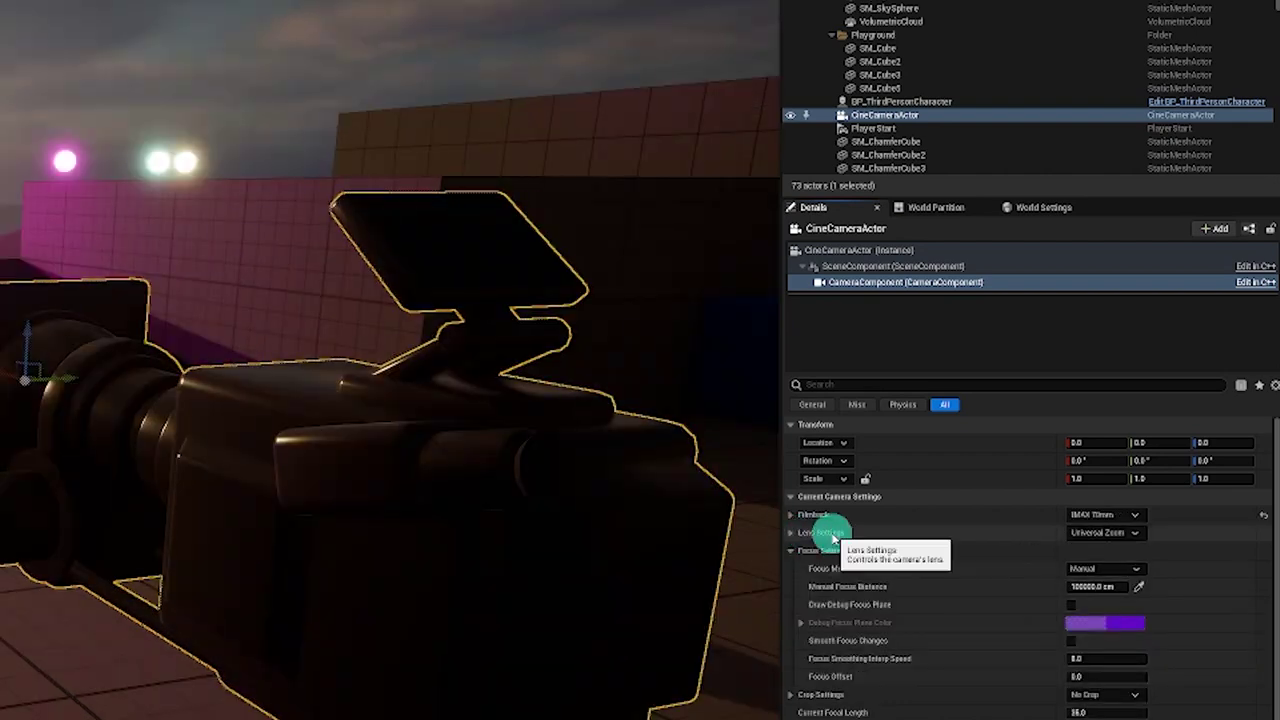
{"action": "left_click", "coordinate": [791, 533]}
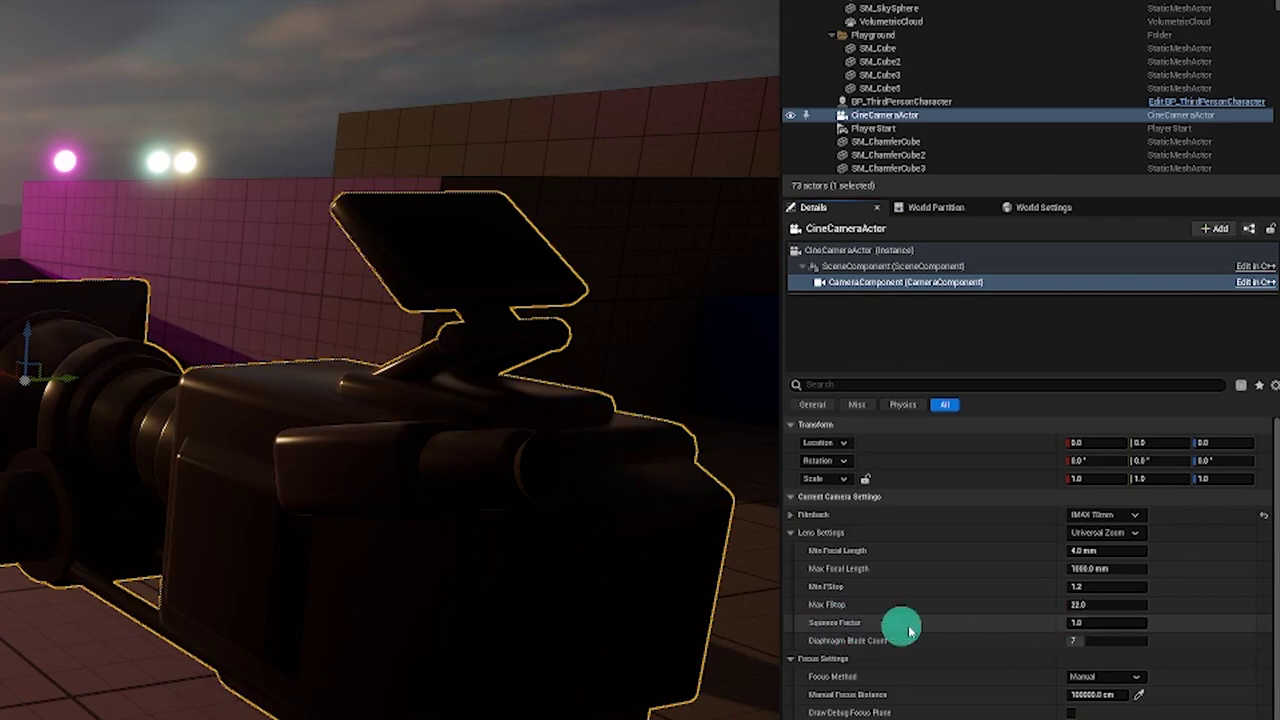
{"action": "mouse_move", "coordinate": [1080, 623]}
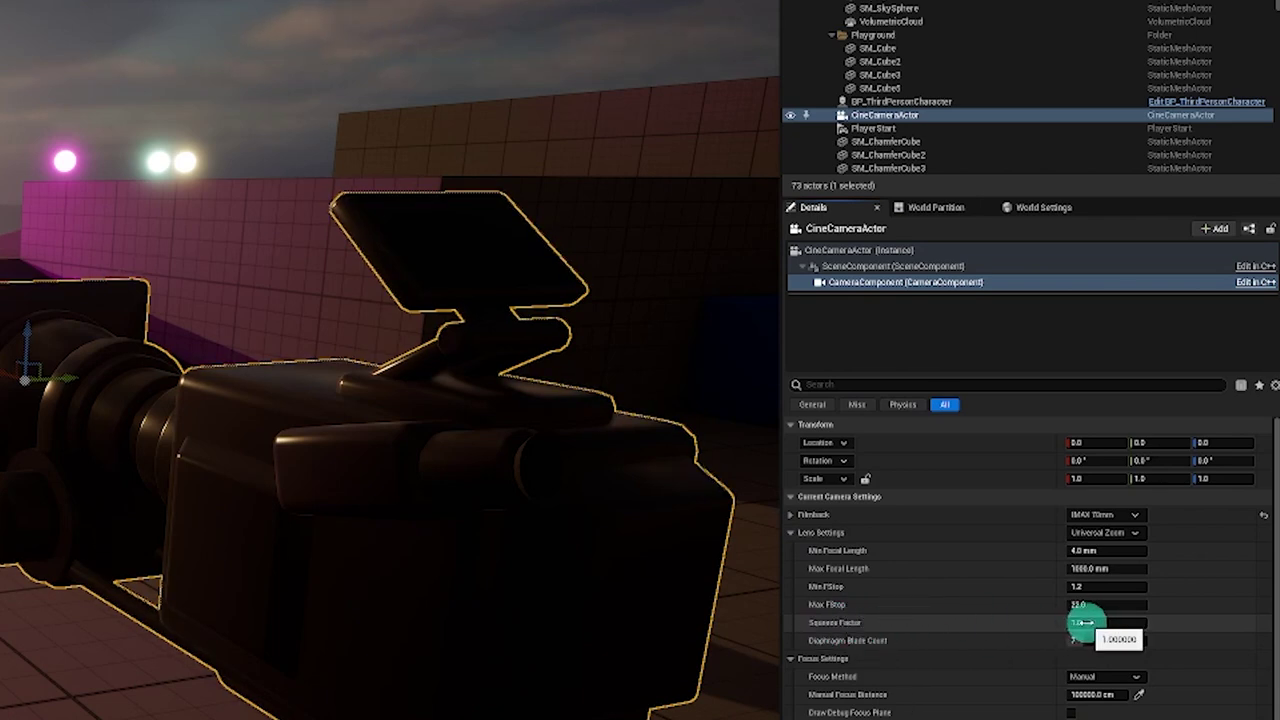
{"action": "left_click_drag", "start_coordinate": [1086, 623], "coordinate": [1138, 626]}
{"action": "left_click_drag", "start_coordinate": [1185, 427], "coordinate": [1231, 431]}
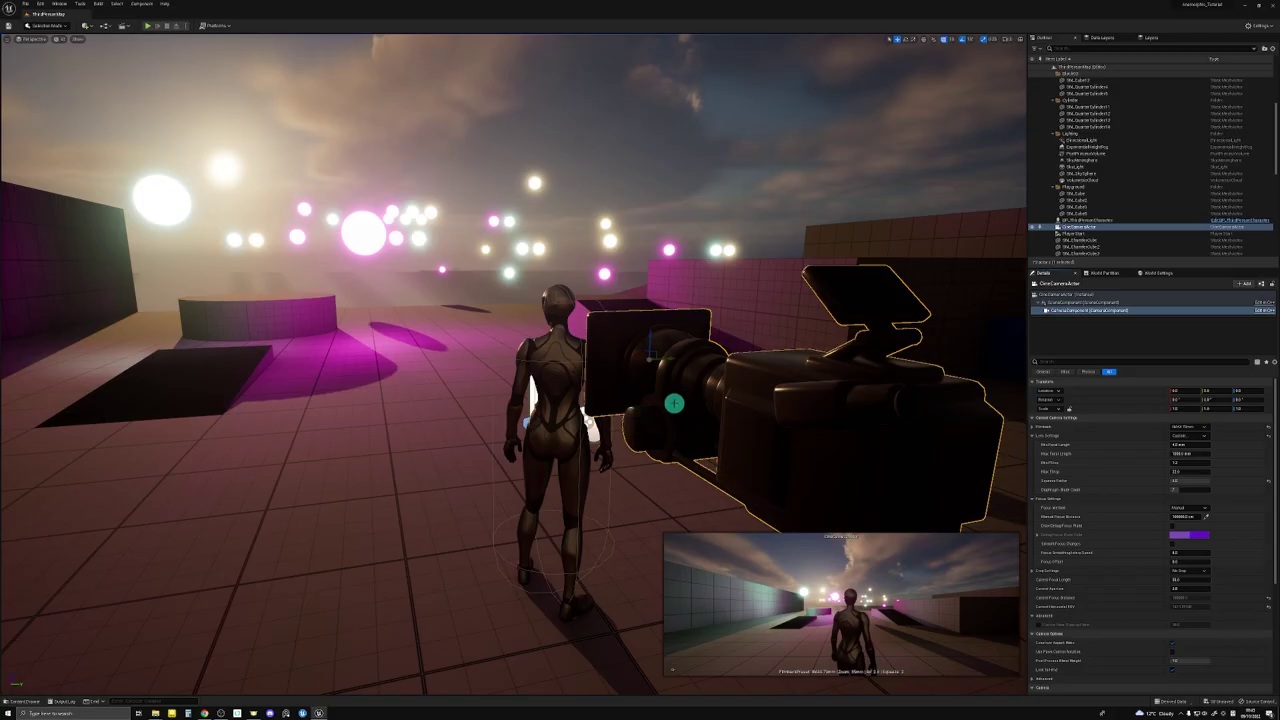
{"action": "right_click_drag", "start_coordinate": [674, 403], "coordinate": [686, 403]}
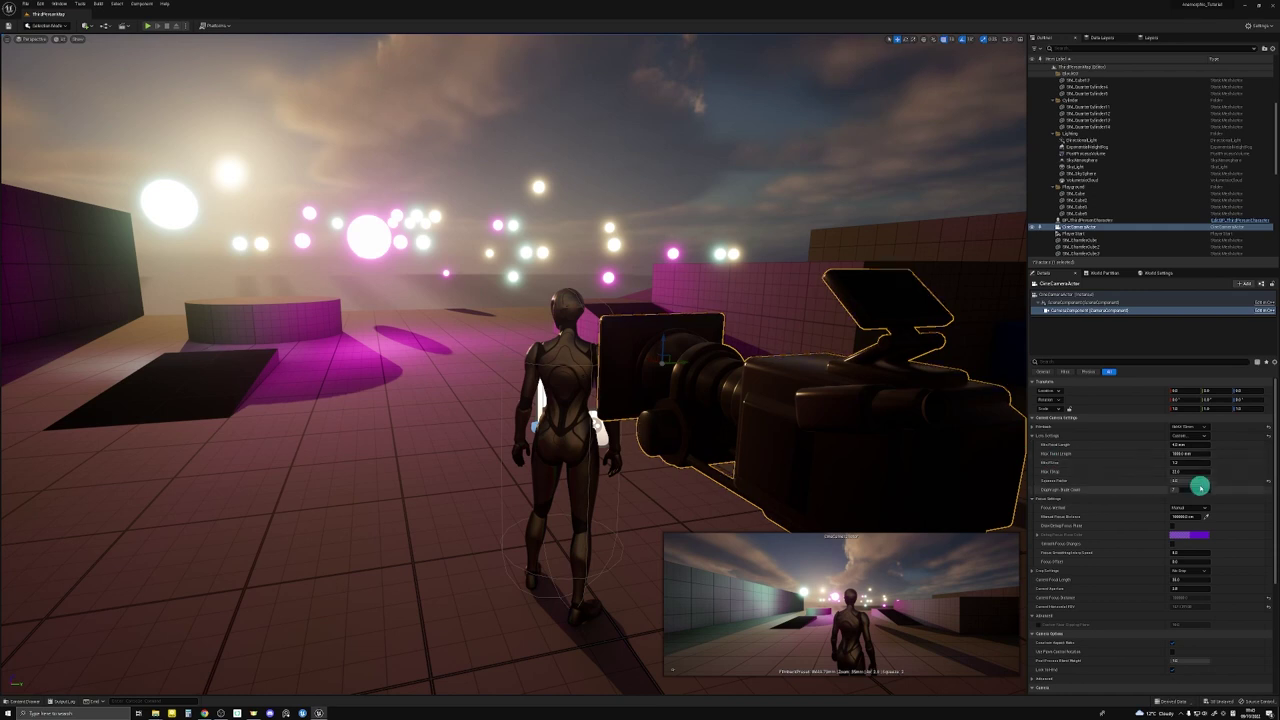
{"action": "right_click_drag", "start_coordinate": [732, 398], "coordinate": [730, 402]}
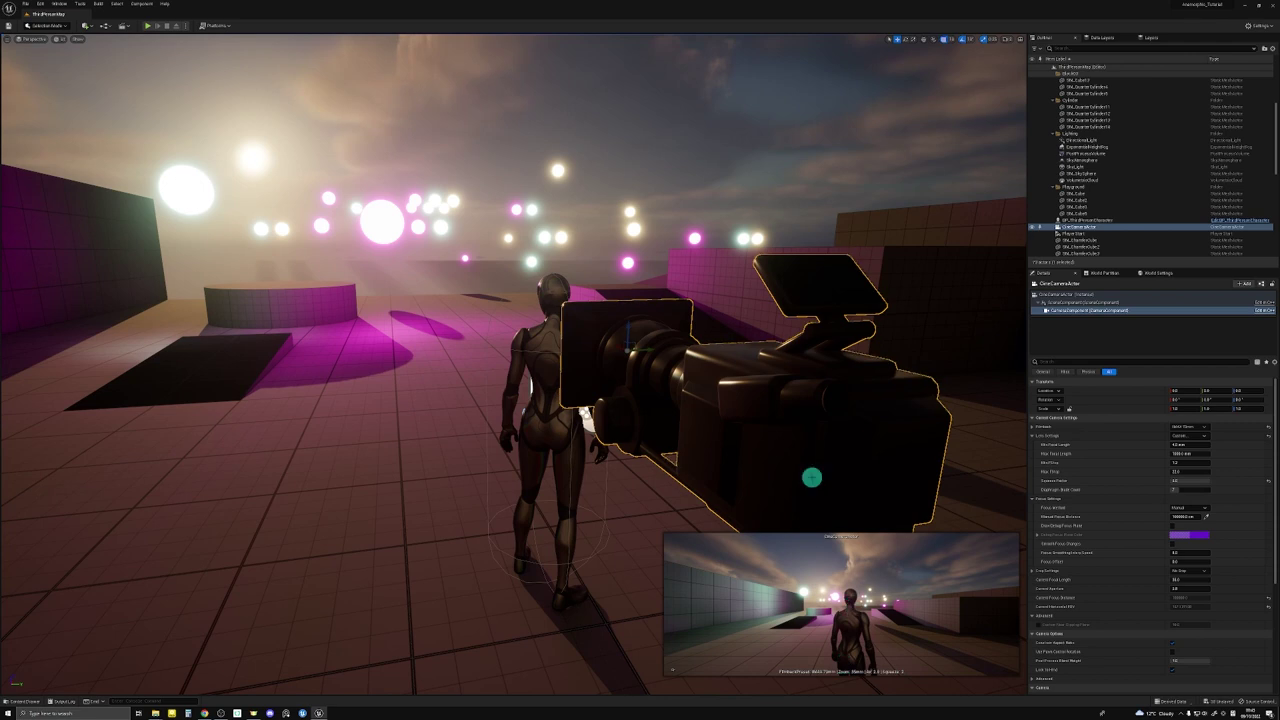
Pilot the CineCameraActor and frame the character's back and head against the glowing spheres
{"action": "right_click", "coordinate": [632, 379]}
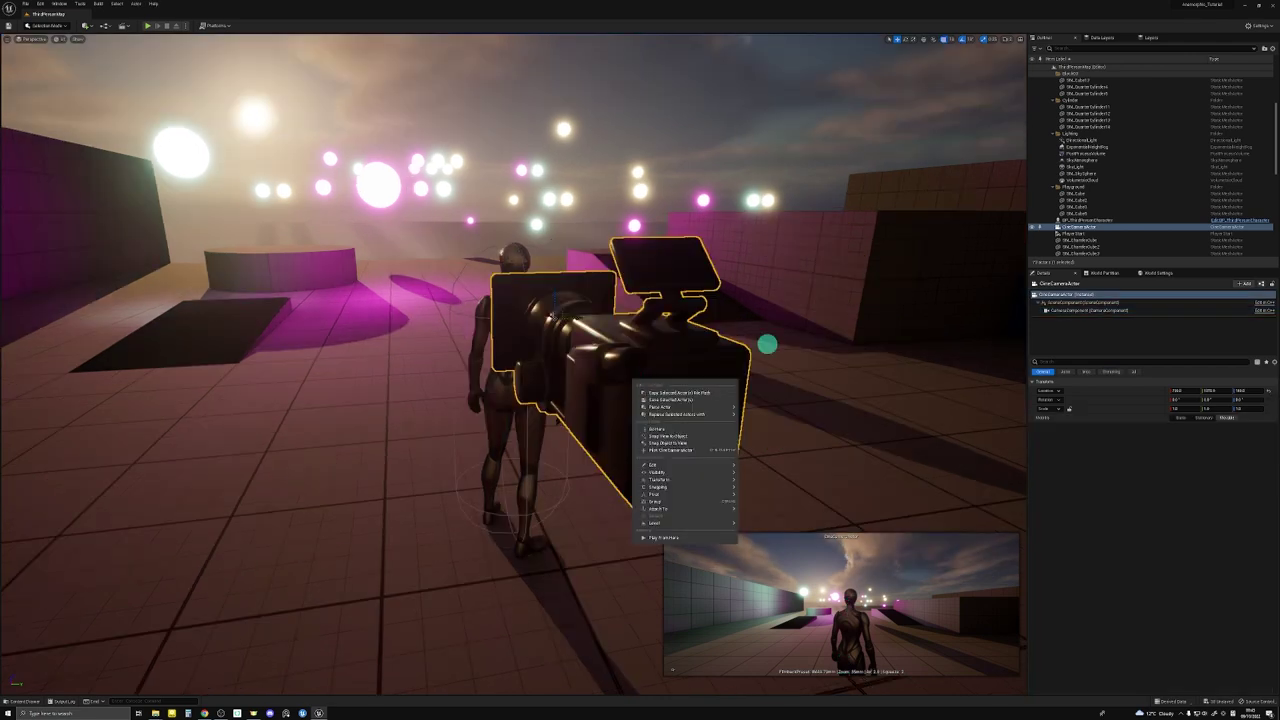
{"action": "left_click", "coordinate": [1100, 302]}
{"action": "left_click", "coordinate": [1078, 228]}
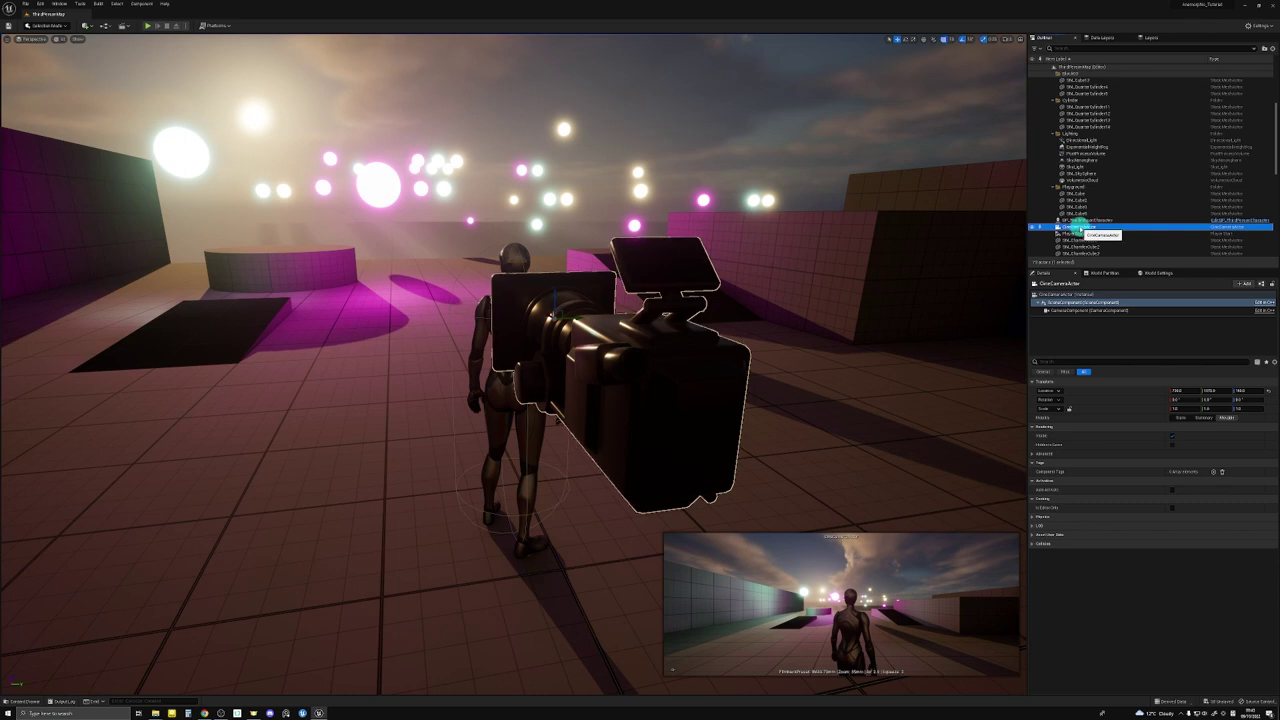
{"action": "right_click", "coordinate": [1078, 228]}
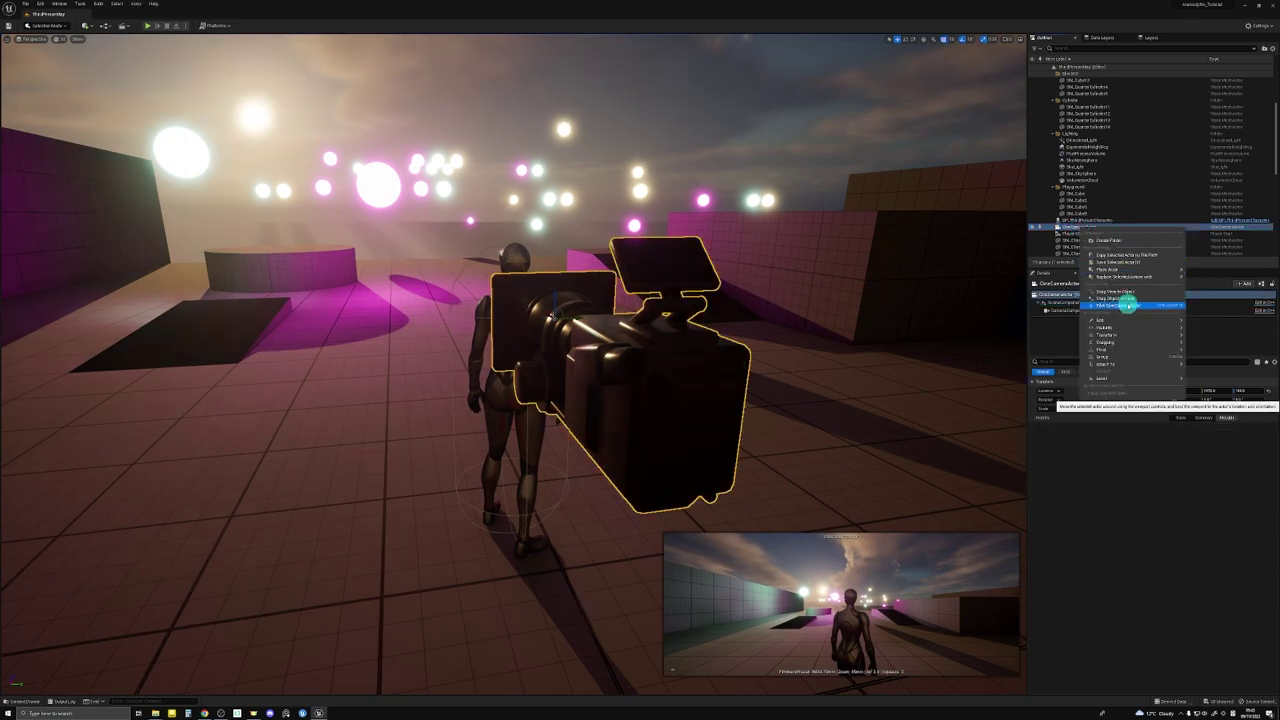
{"action": "left_click", "coordinate": [1127, 305]}
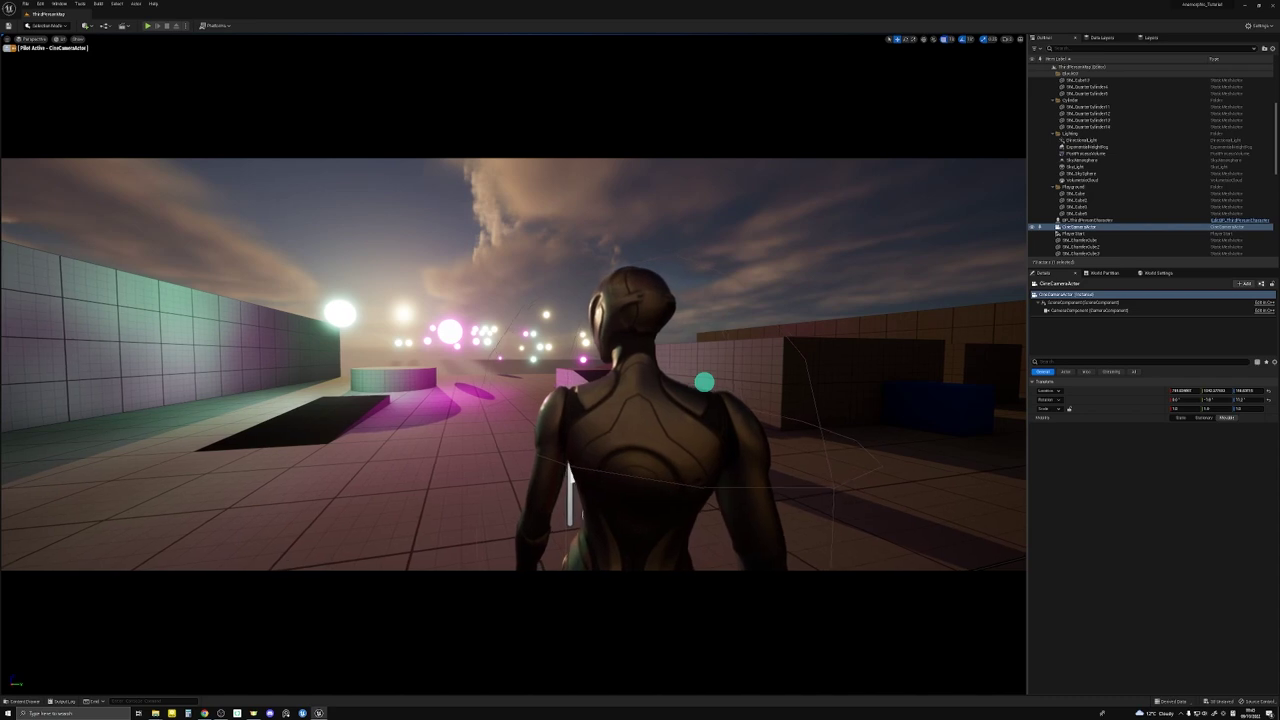
{"action": "right_click_drag", "start_coordinate": [704, 382], "coordinate": [703, 363]}
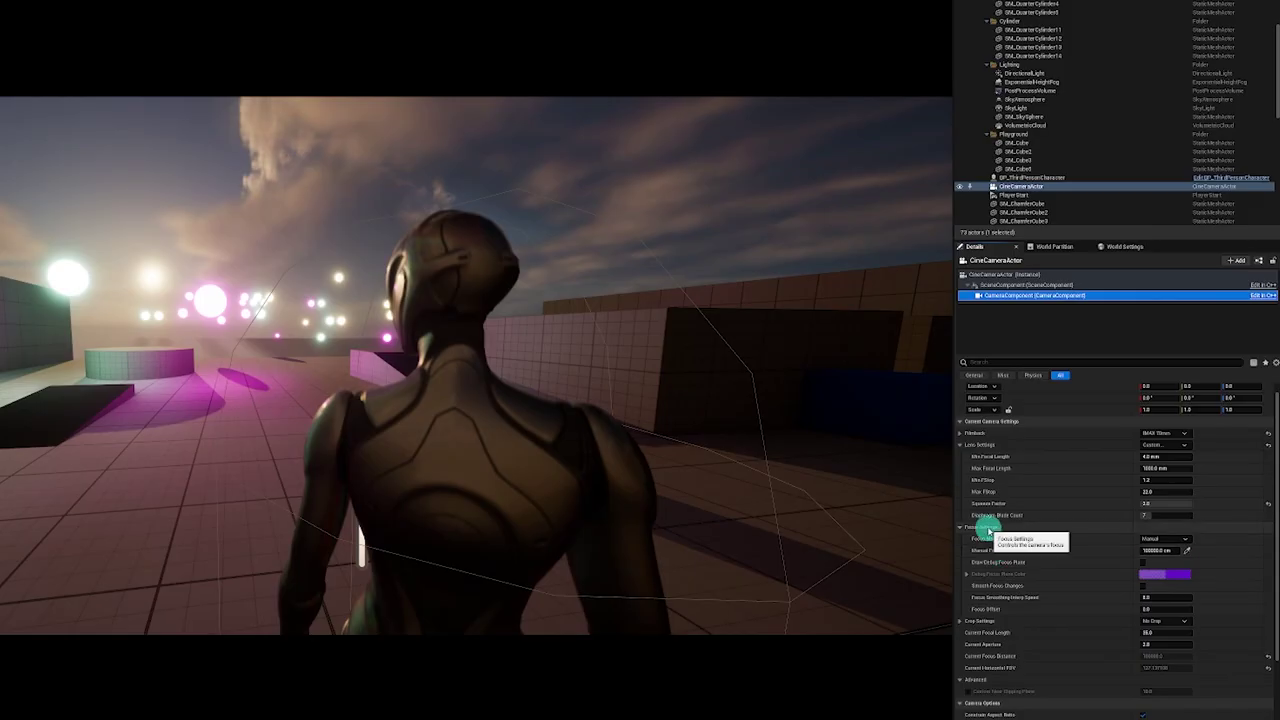
Set the cine camera's current focal length to 50 and its current aperture to 1.2
{"action": "left_click", "coordinate": [1148, 632]}
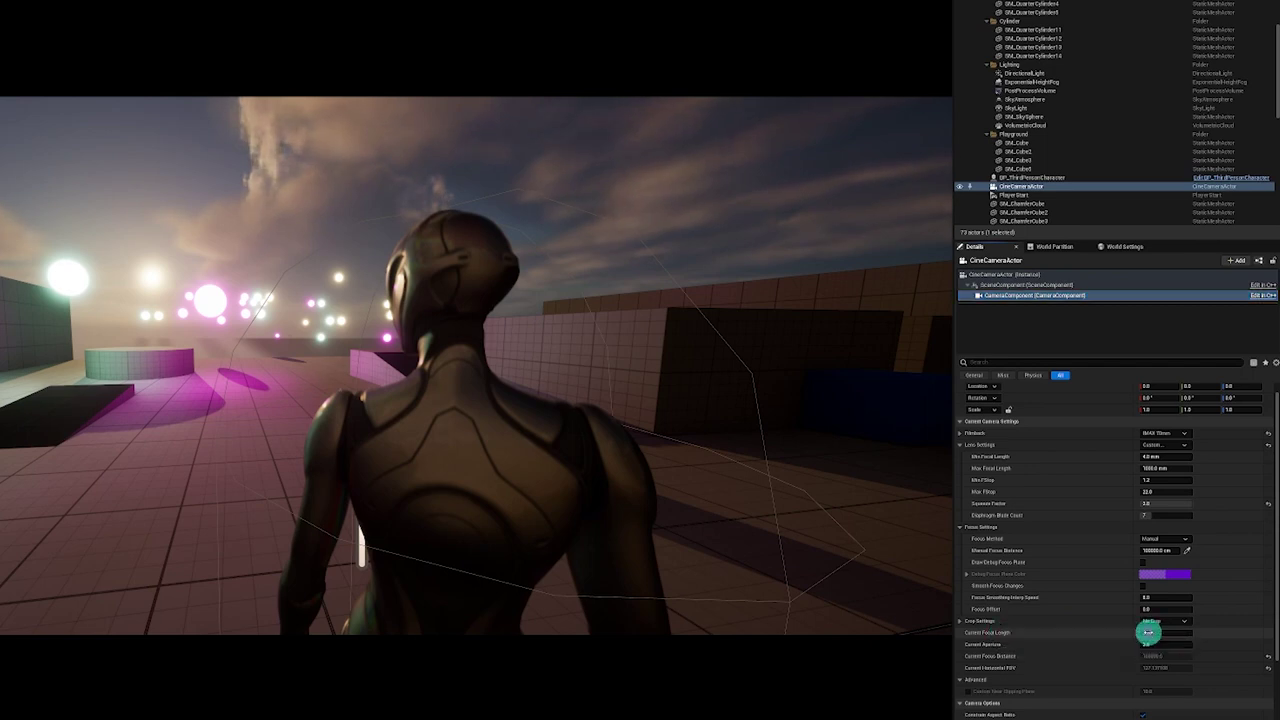
{"action": "type", "text": "40"}
{"action": "key", "text": "Return"}
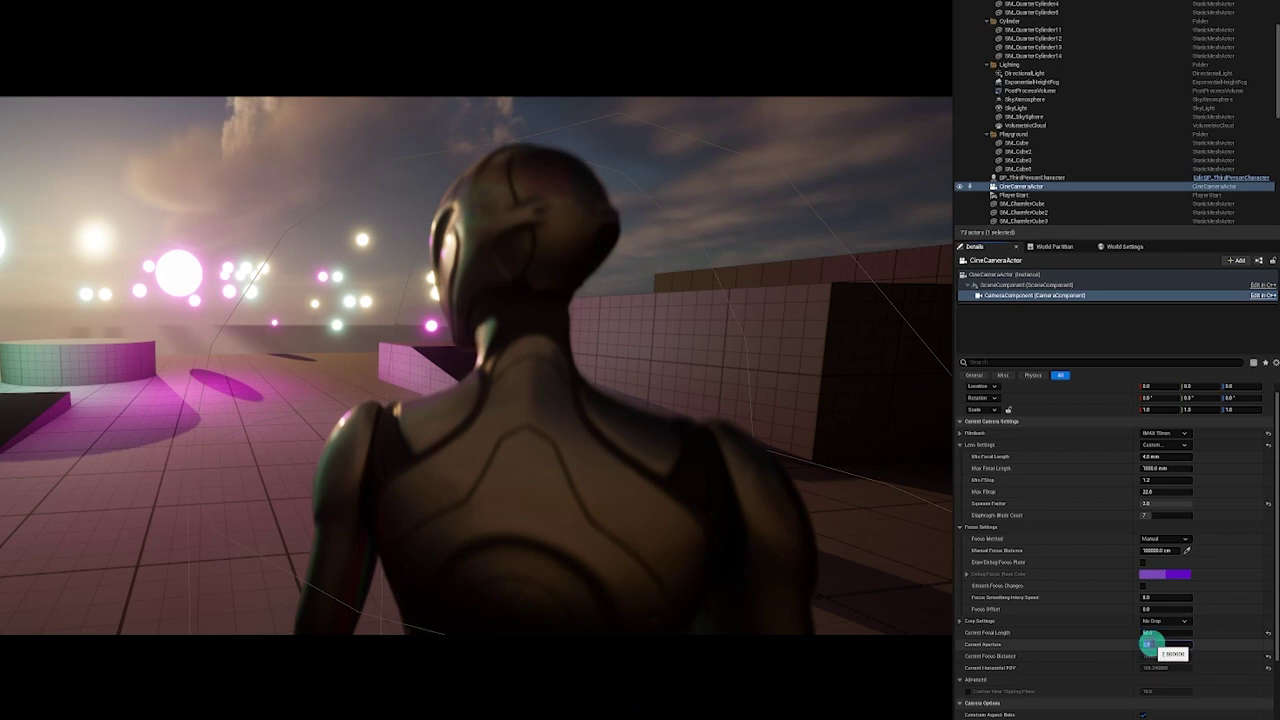
{"action": "left_click", "coordinate": [1151, 644]}
{"action": "type", "text": "1.2"}
{"action": "key", "text": "Return"}
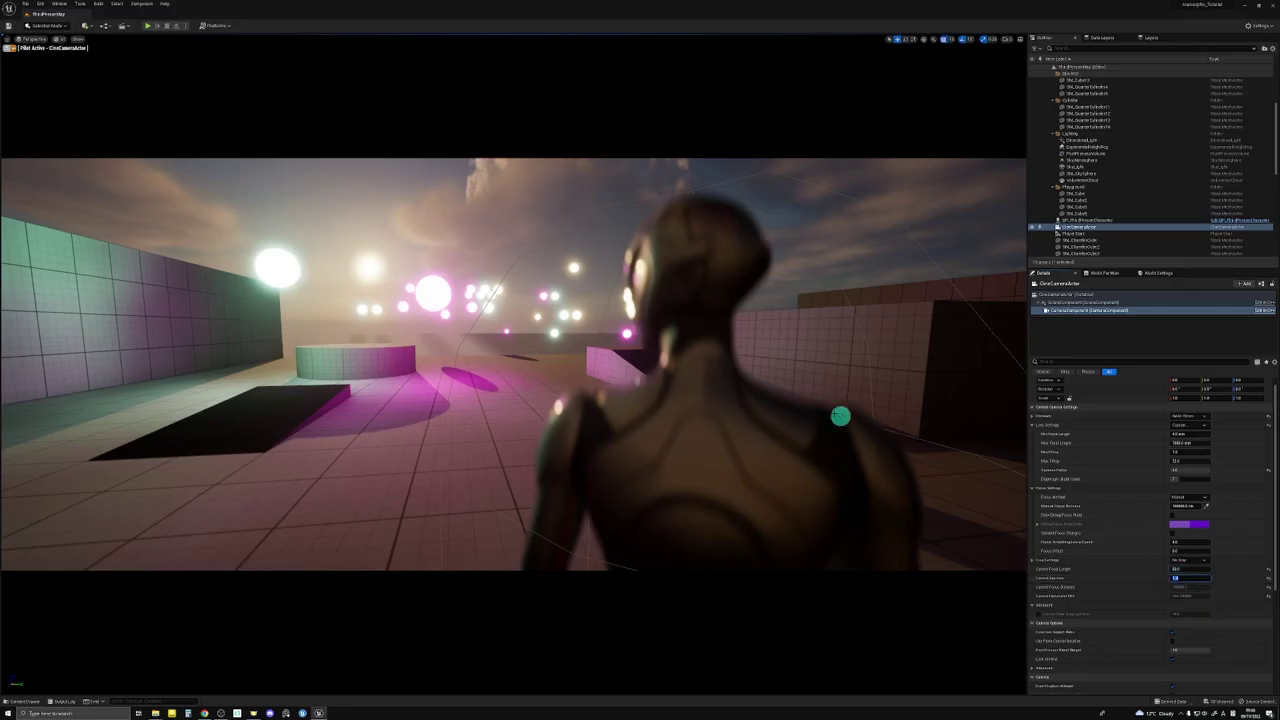
Reframe the character and shorten the manual focus distance until the focus falls on the character, using the debug focus plane as a temporary guide
{"action": "right_click_drag", "start_coordinate": [597, 404], "coordinate": [591, 393]}
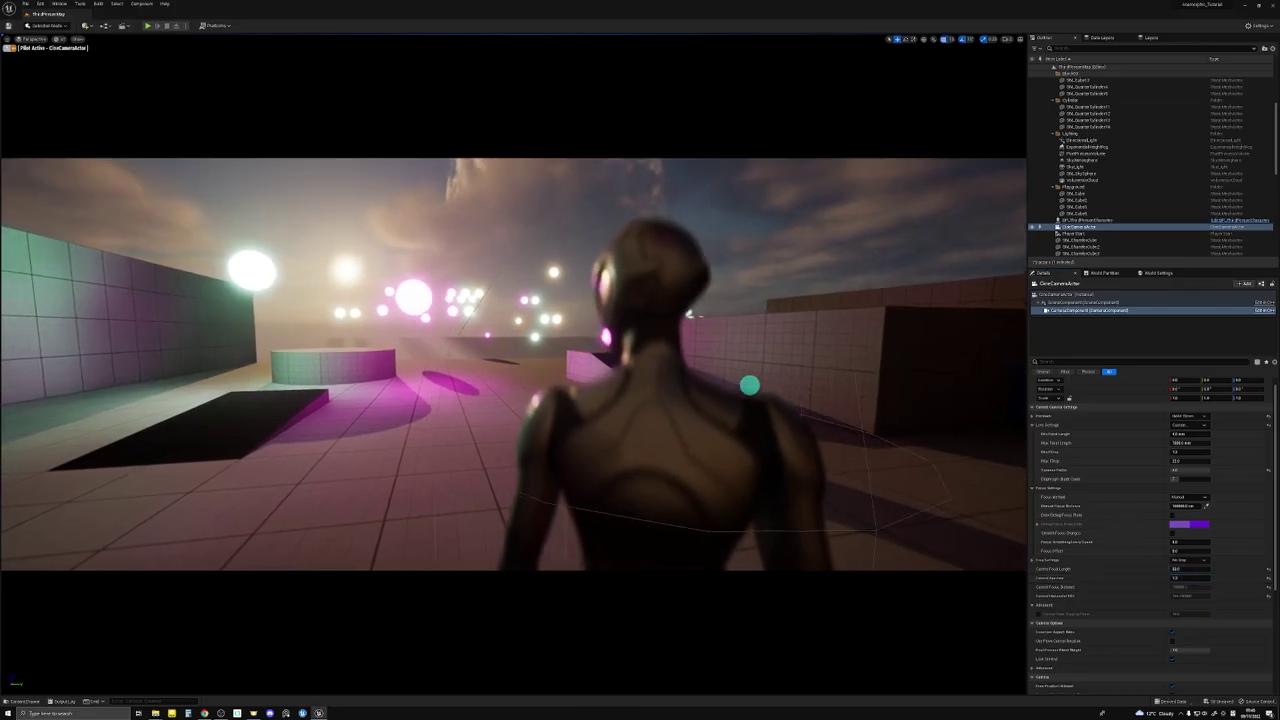
{"action": "left_click", "coordinate": [1175, 514]}
{"action": "left_click_drag", "start_coordinate": [1183, 506], "coordinate": [848, 534]}
{"action": "left_click", "coordinate": [1172, 515]}
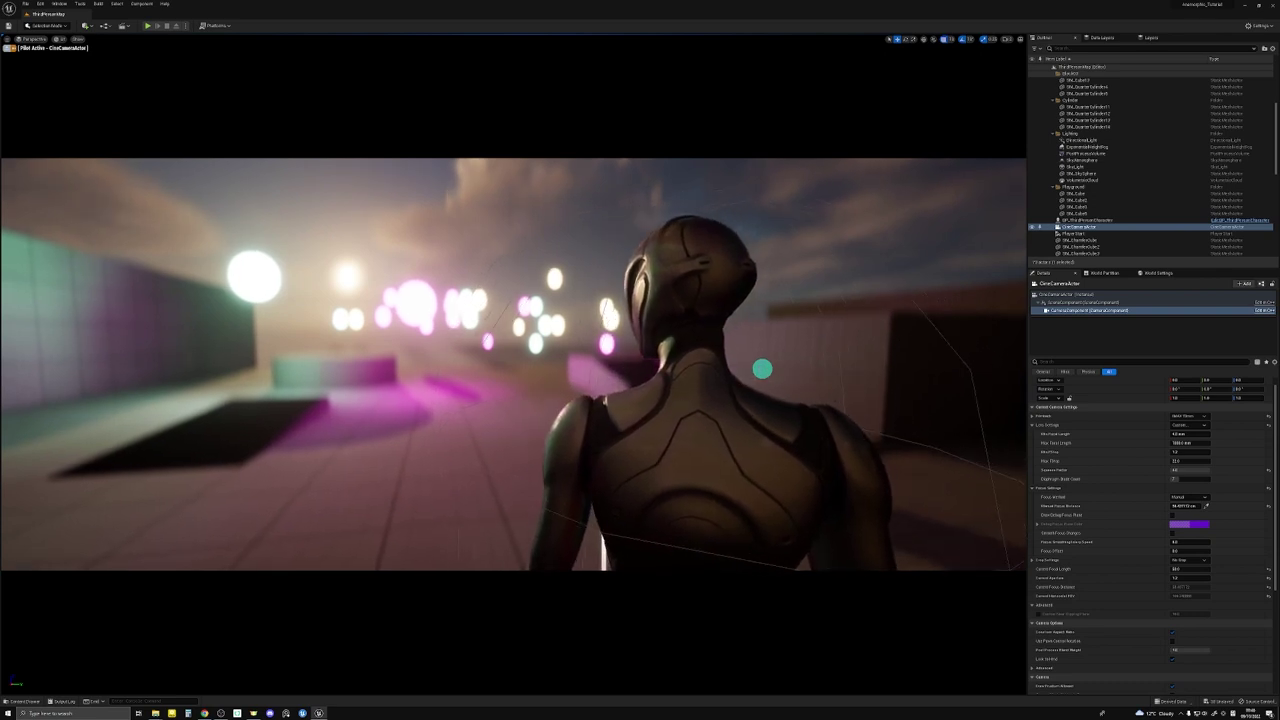
Reposition background spheres within the piloted camera view and reframe the shot around the character
{"action": "left_click", "coordinate": [486, 341]}
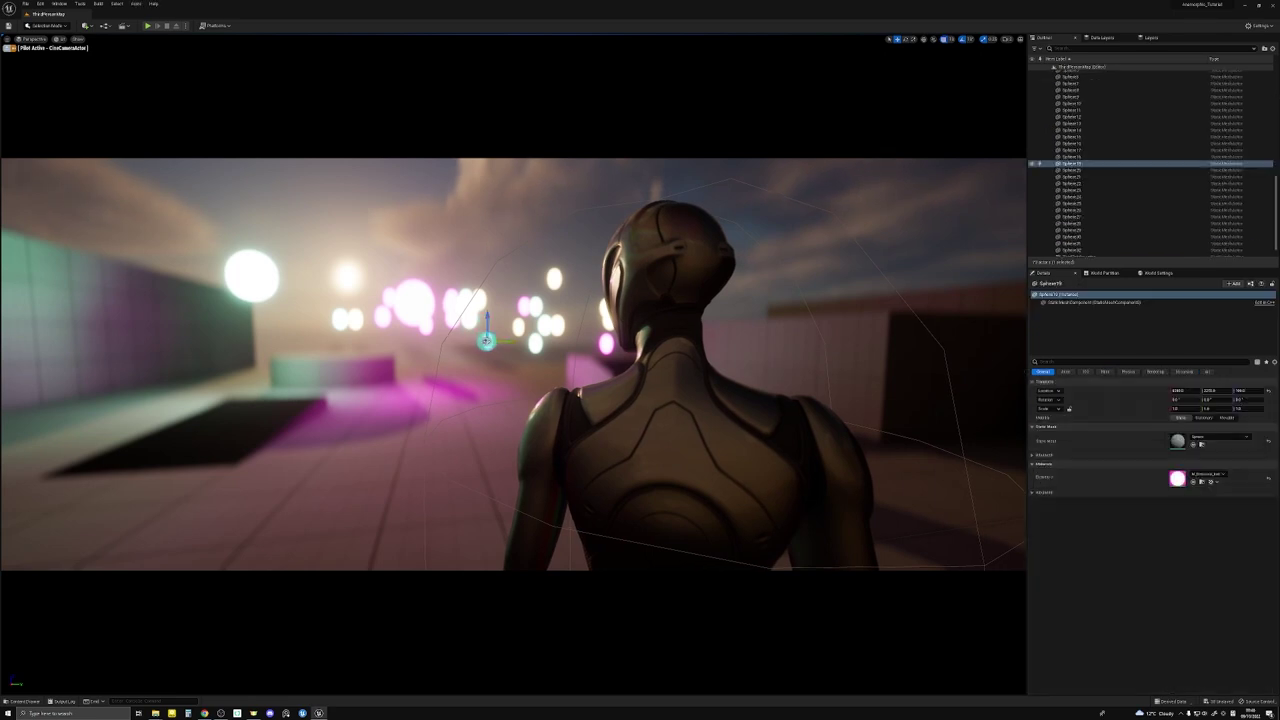
{"action": "left_click_drag", "start_coordinate": [483, 342], "coordinate": [465, 375]}
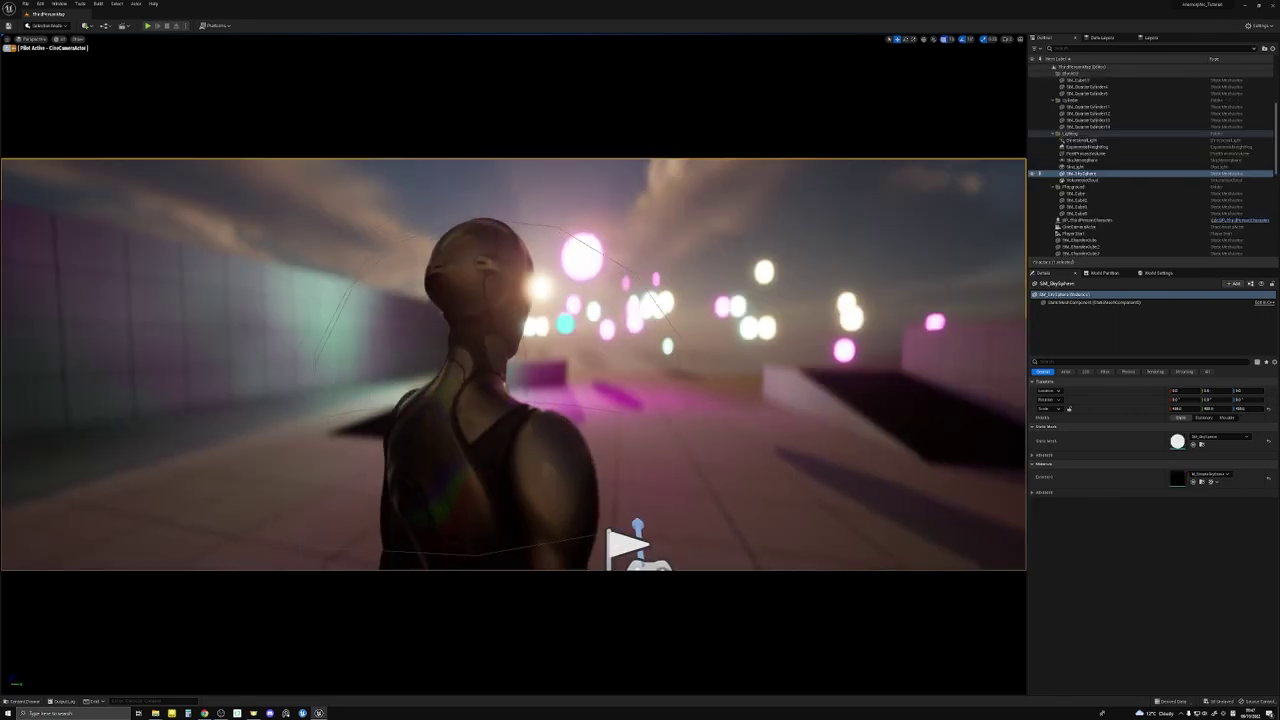
{"action": "right_click_drag", "start_coordinate": [566, 320], "coordinate": [636, 322]}
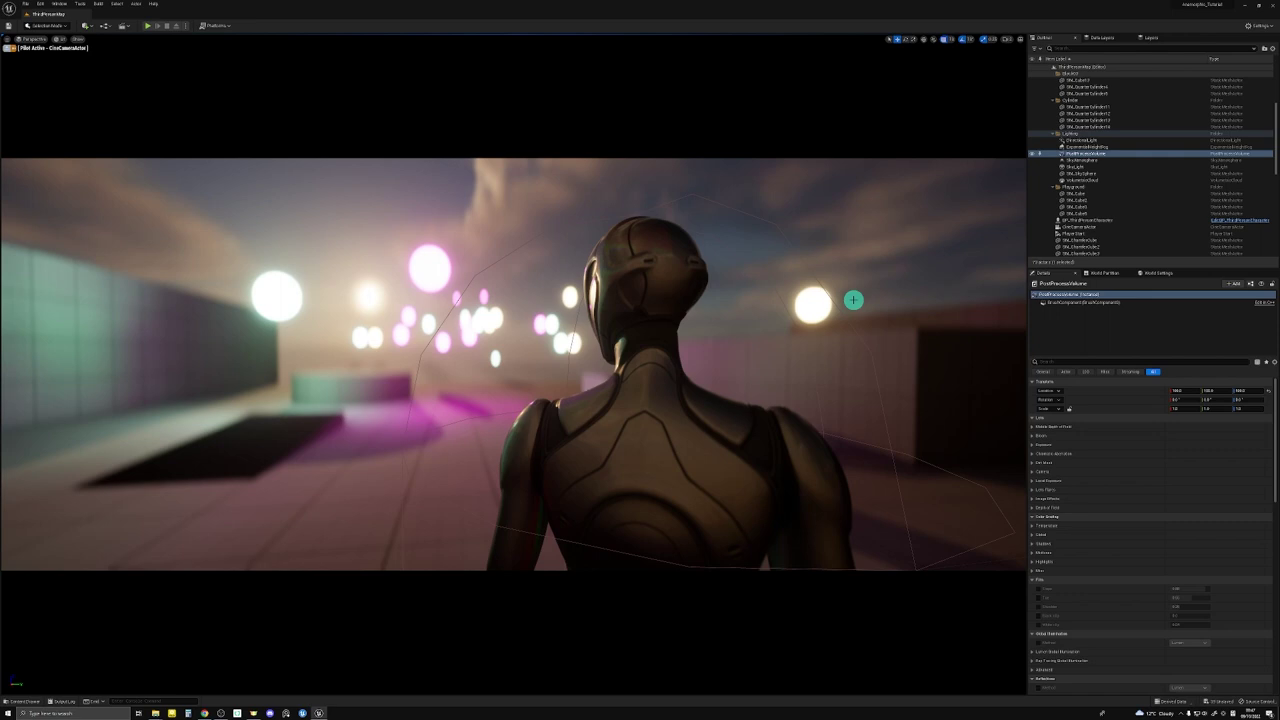
Find the lens flare settings of the PostProcessVolume, enable the intensity override and lower it to a subtle flare
{"action": "left_click", "coordinate": [1080, 161]}
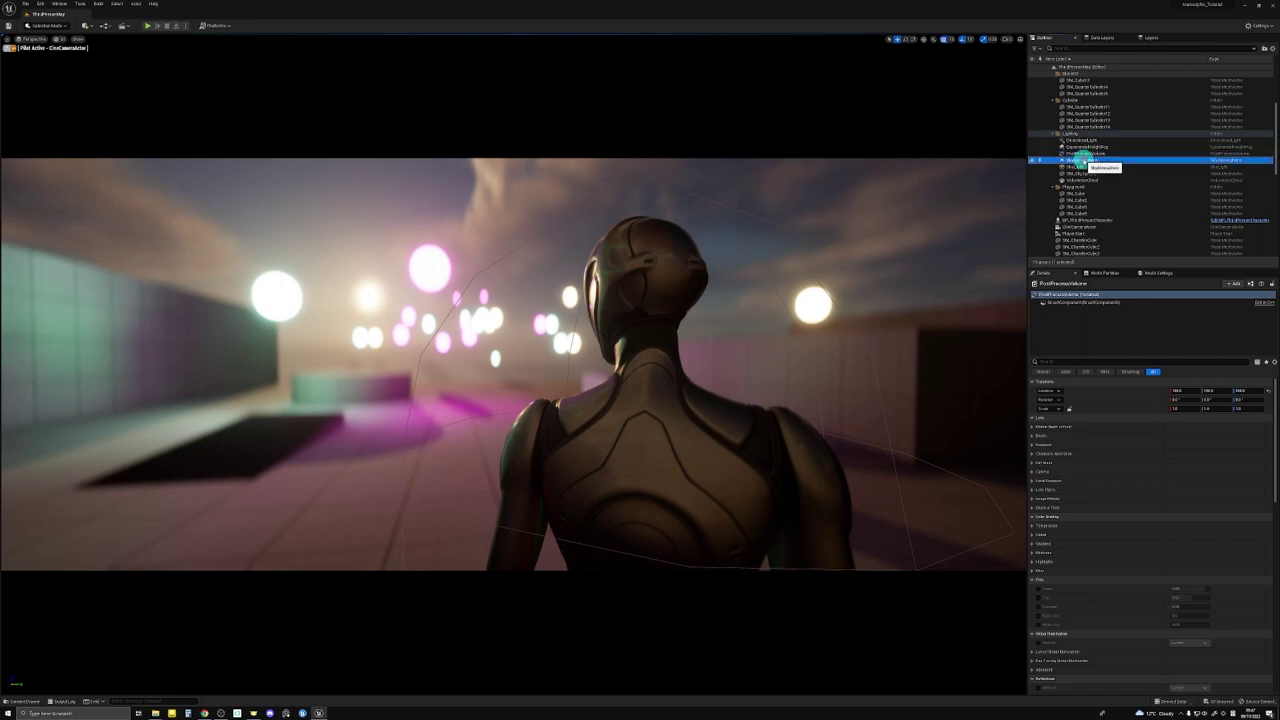
{"action": "left_click", "coordinate": [1086, 154]}
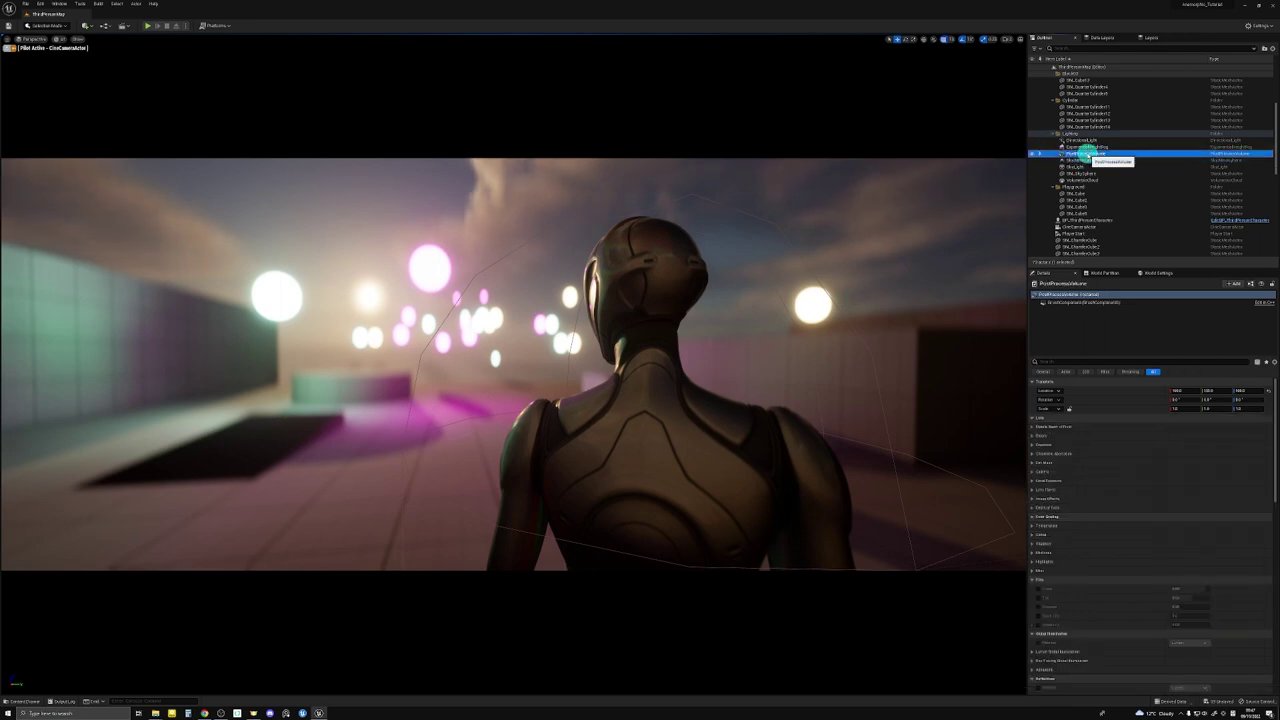
{"action": "left_click", "coordinate": [1061, 361]}
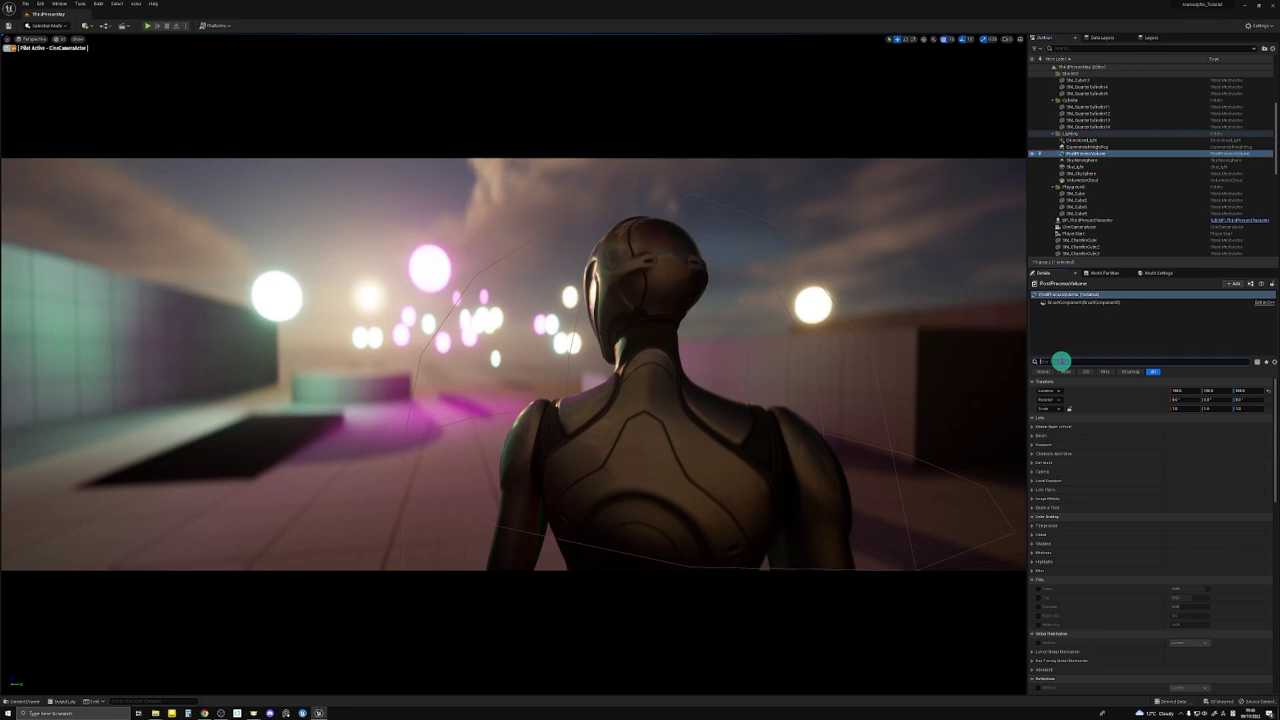
{"action": "type", "text": "flare"}
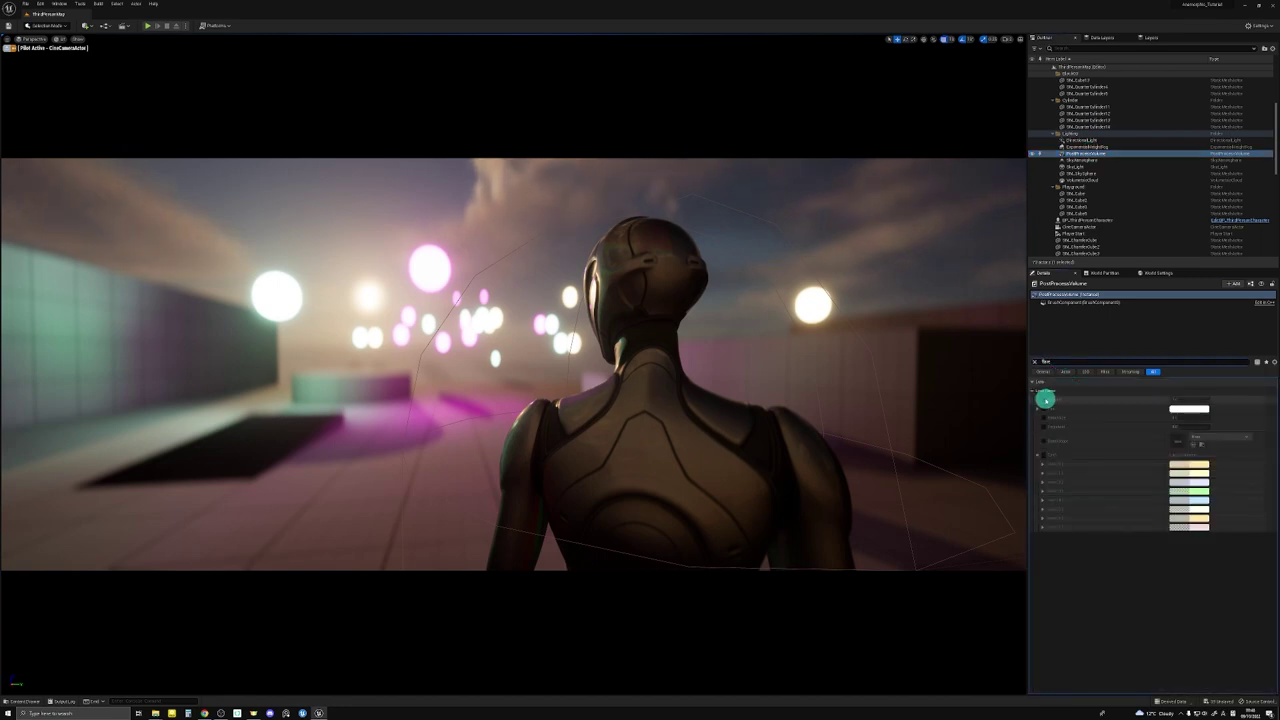
{"action": "left_click", "coordinate": [1044, 400]}
{"action": "left_click", "coordinate": [1177, 402]}
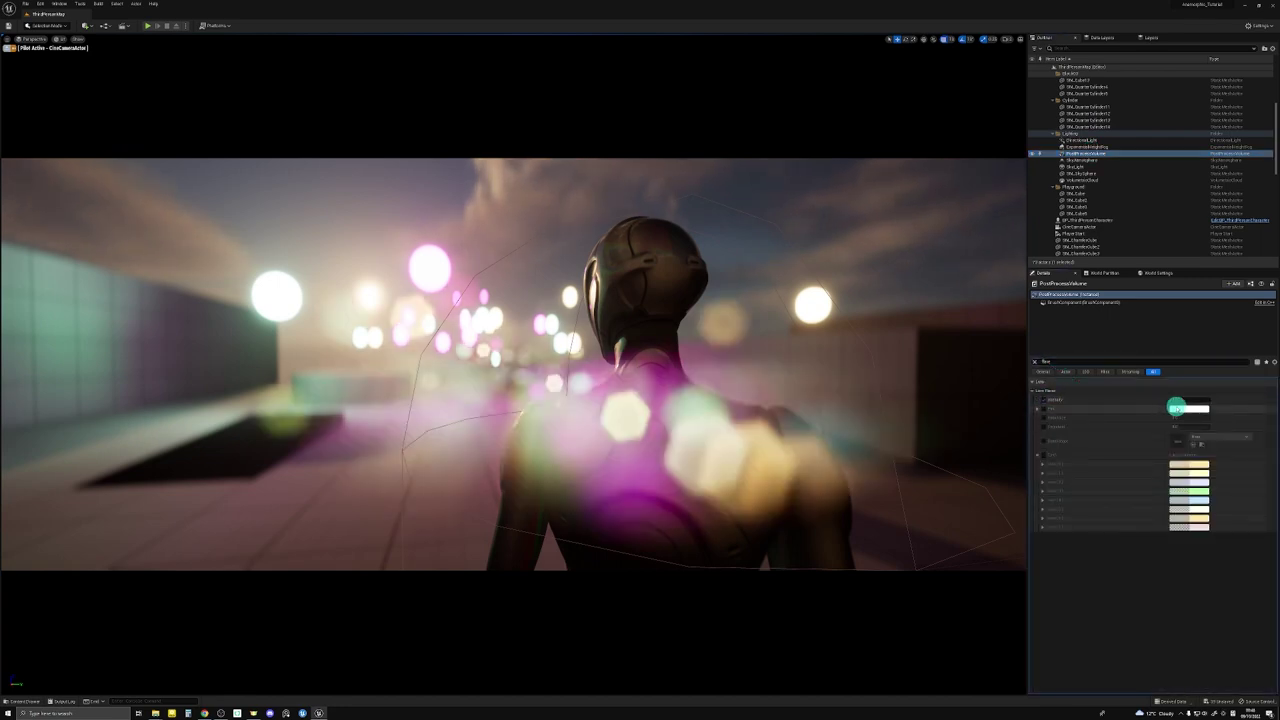
{"action": "left_click_drag", "start_coordinate": [1180, 400], "coordinate": [1160, 403]}
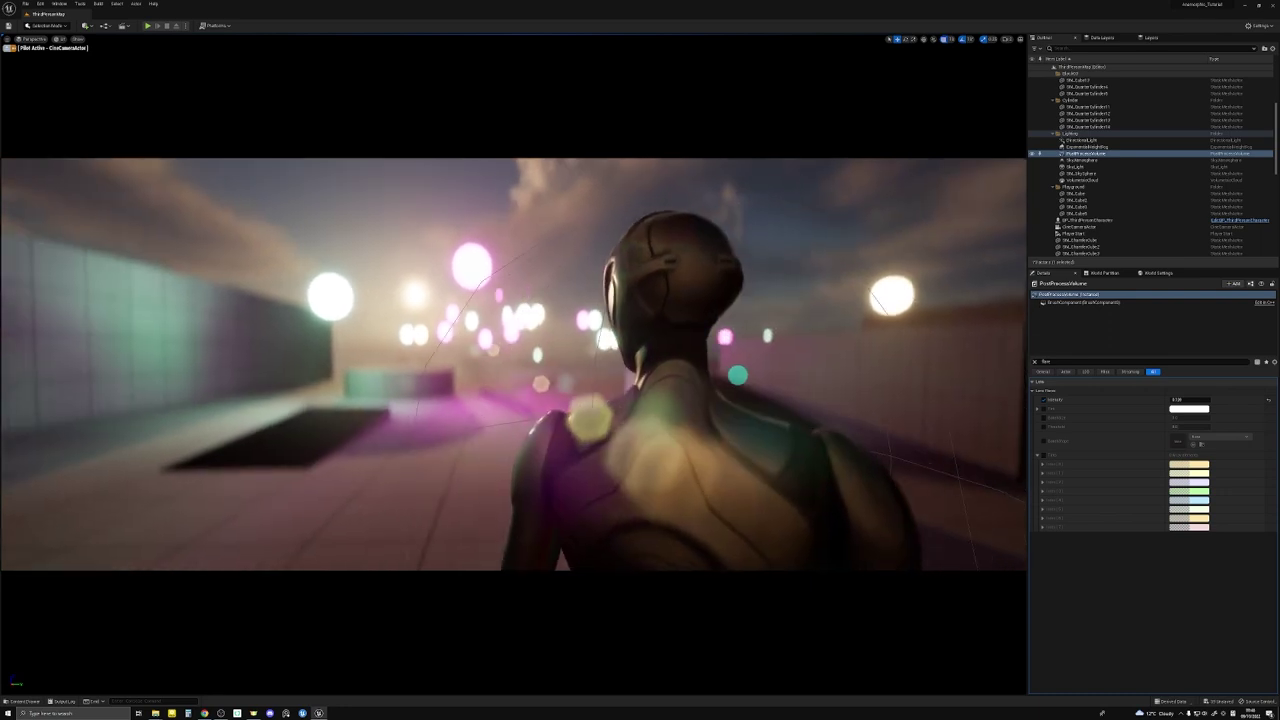
{"action": "right_click_drag", "start_coordinate": [737, 375], "coordinate": [749, 374]}
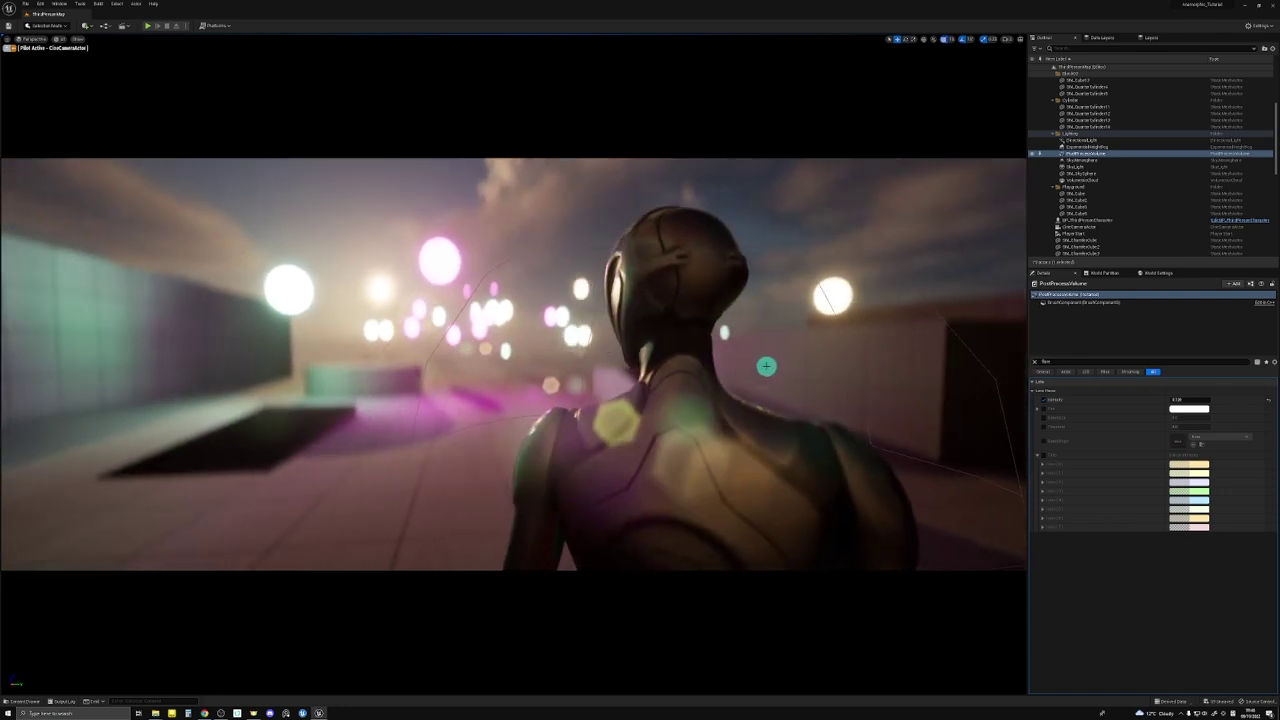
Clear the settings filter, enable the bloom method override of the PostProcessVolume and set the method to Convolution
{"action": "left_click", "coordinate": [1036, 363]}
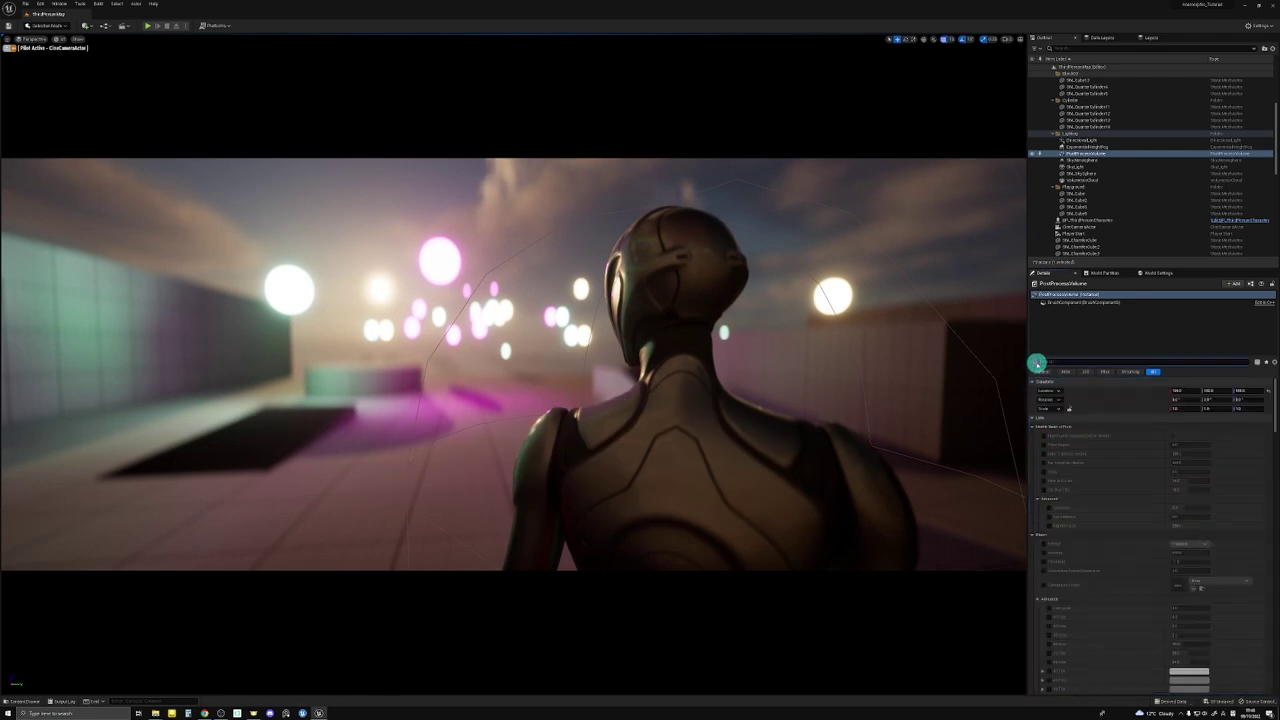
{"action": "scroll", "coordinate": [1258, 440], "scroll_direction": "down", "scroll_amount": 1}
{"action": "left_click_drag", "start_coordinate": [1275, 423], "coordinate": [1275, 420]}
{"action": "right_click_drag", "start_coordinate": [808, 425], "coordinate": [806, 423]}
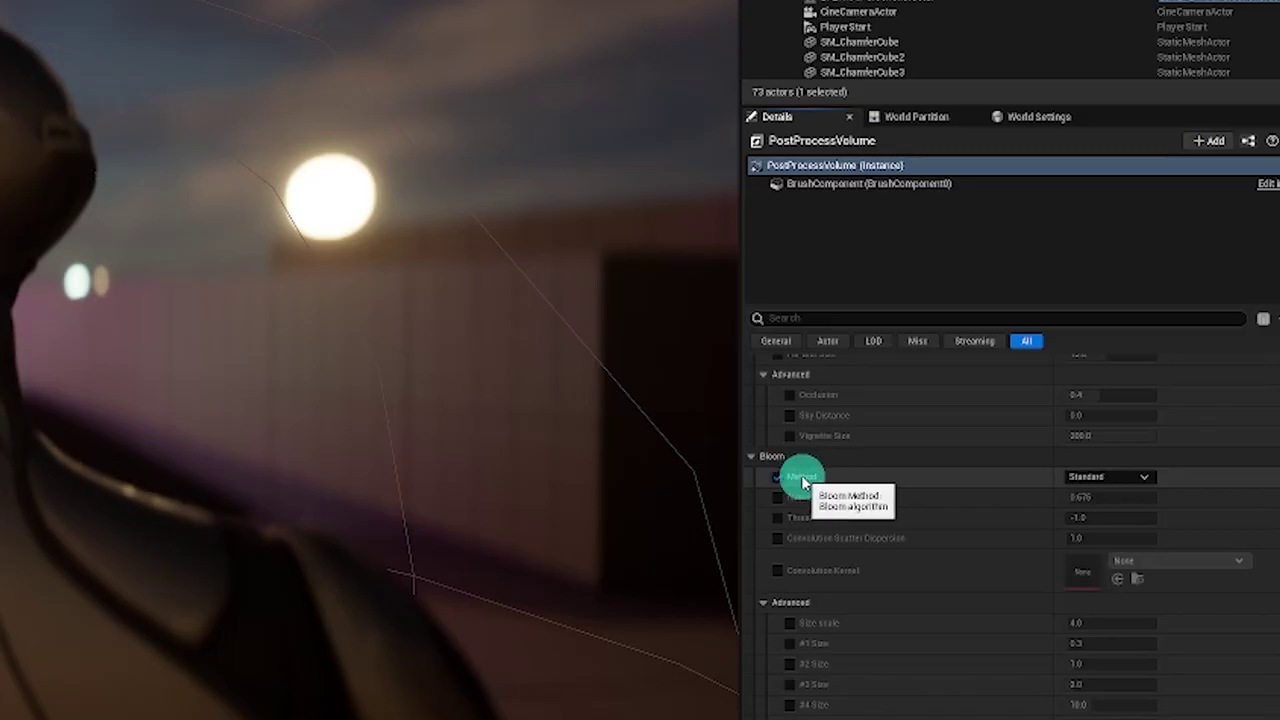
{"action": "left_click", "coordinate": [1046, 432]}
{"action": "left_click", "coordinate": [1195, 434]}
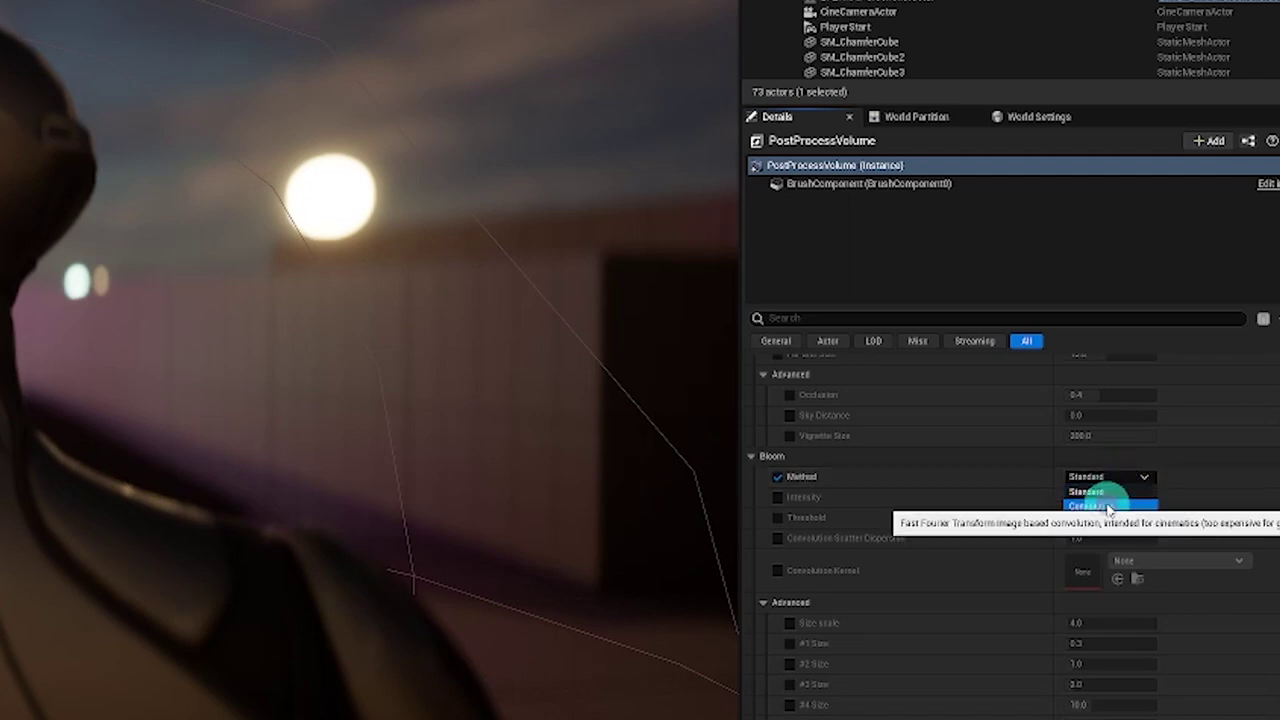
{"action": "left_click", "coordinate": [1095, 506]}
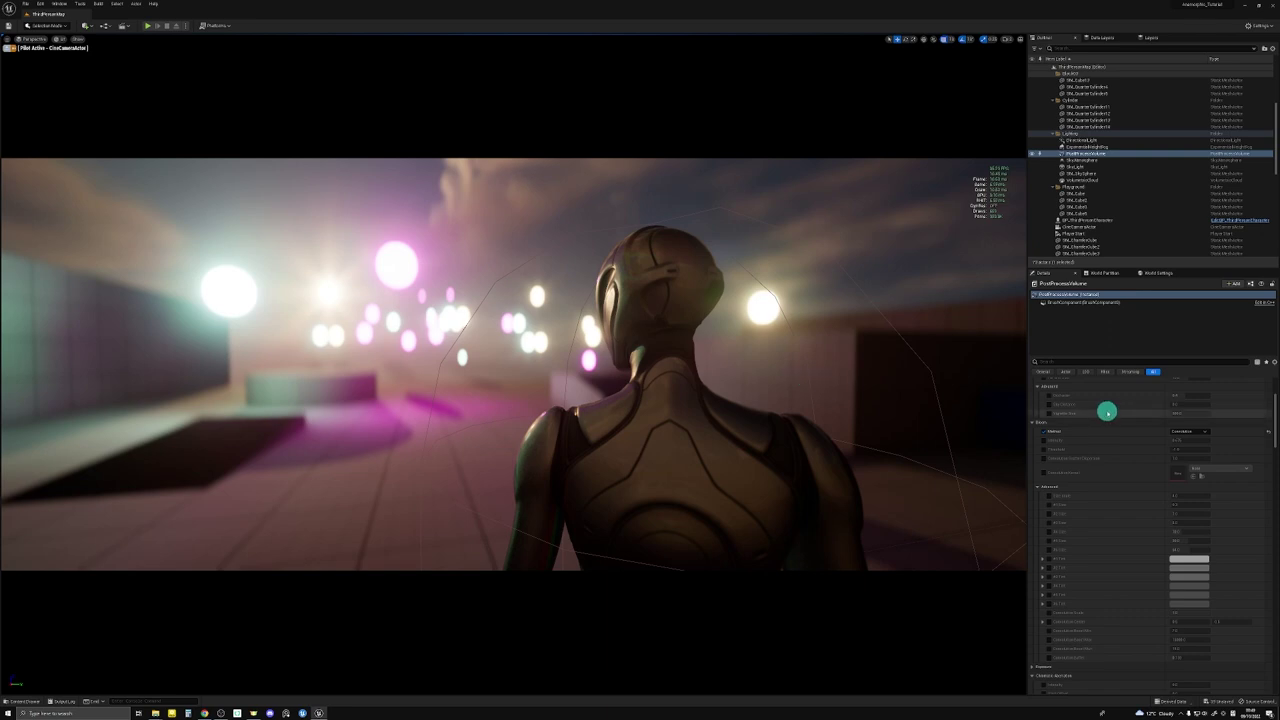
Enable the bloom intensity, scatter dispersion and convolution kernel overrides, raise the intensity and assign DefaultBloomKernel as the kernel
{"action": "left_click", "coordinate": [1045, 443]}
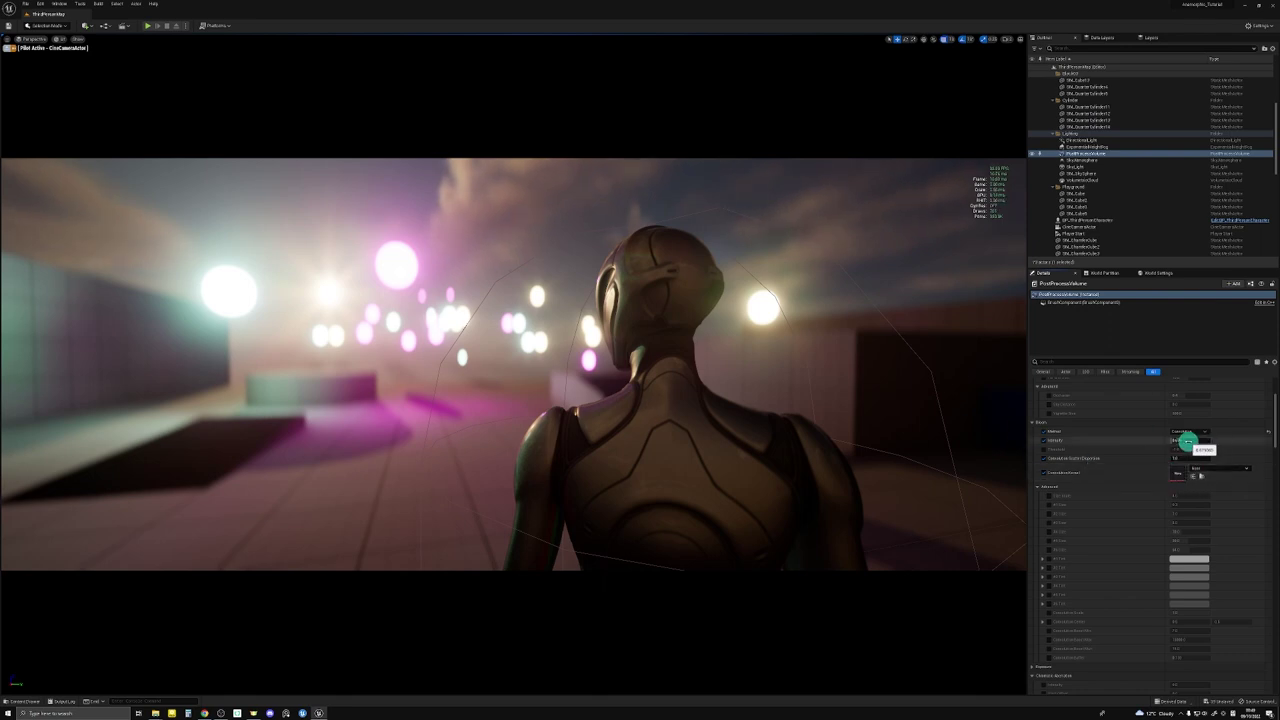
{"action": "left_click_drag", "start_coordinate": [1182, 440], "coordinate": [1191, 443]}
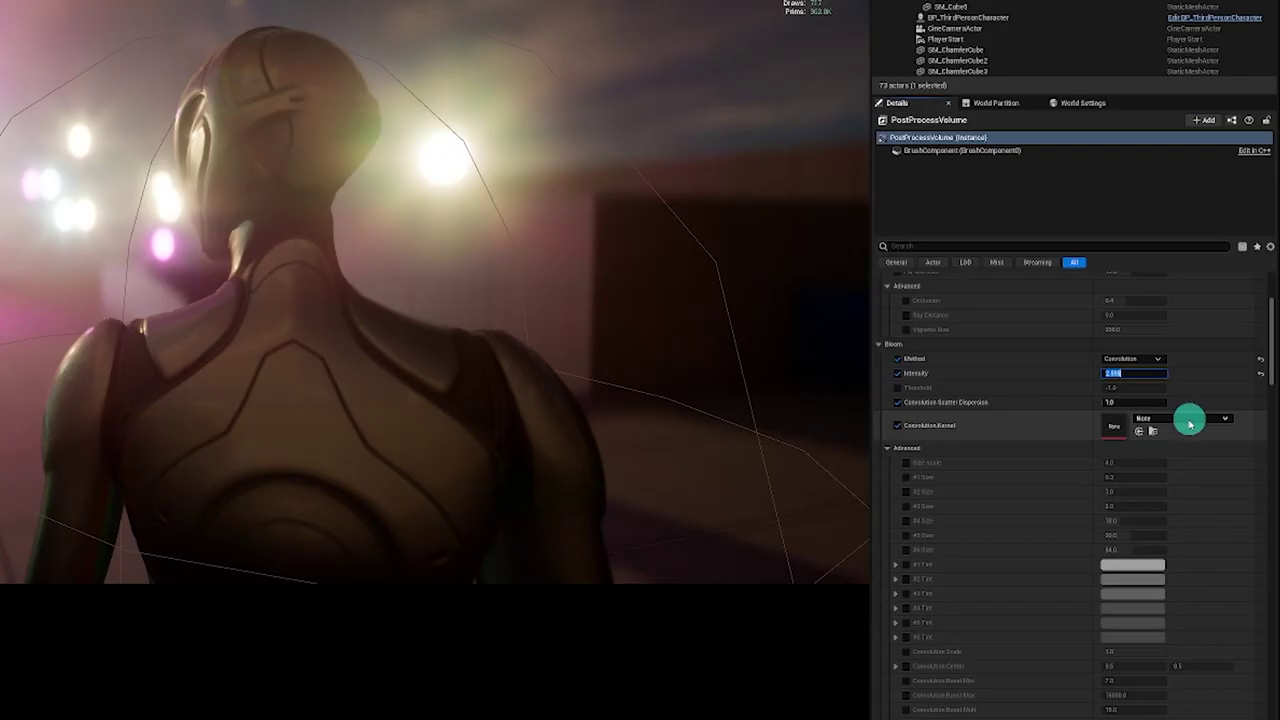
{"action": "left_click", "coordinate": [1218, 468]}
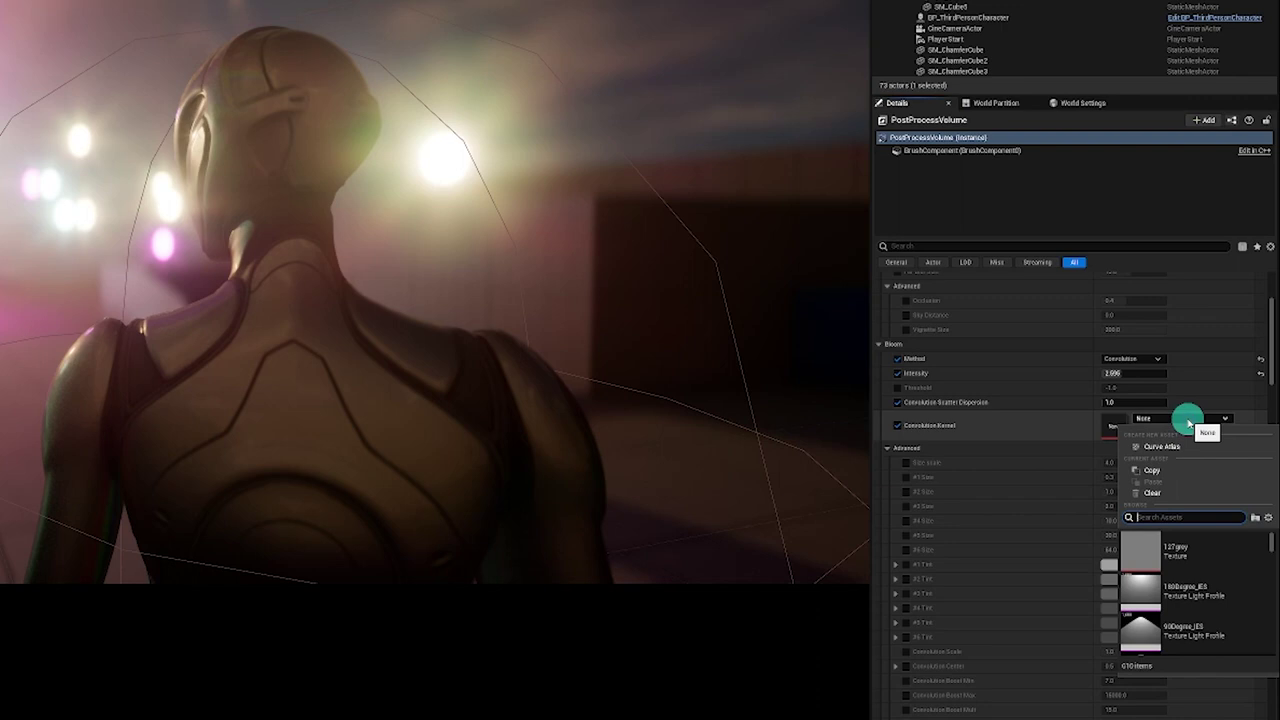
{"action": "type", "text": "default"}
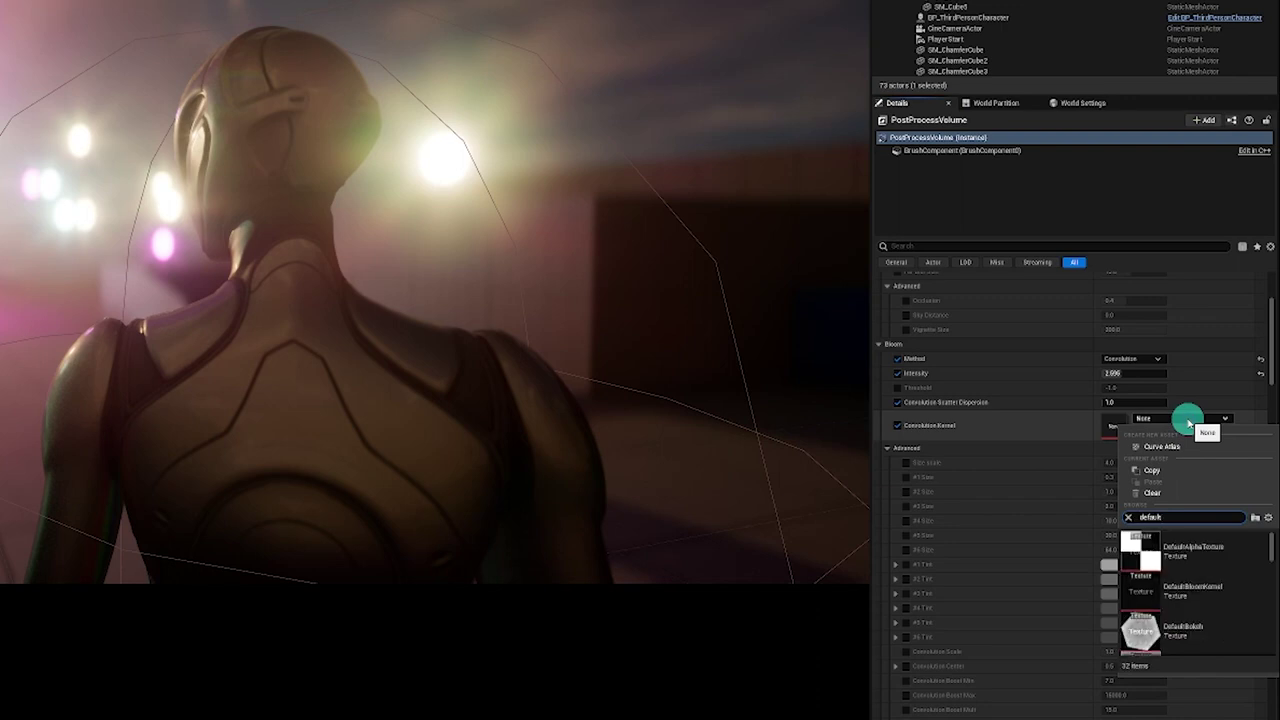
{"action": "type", "text": " kernel"}
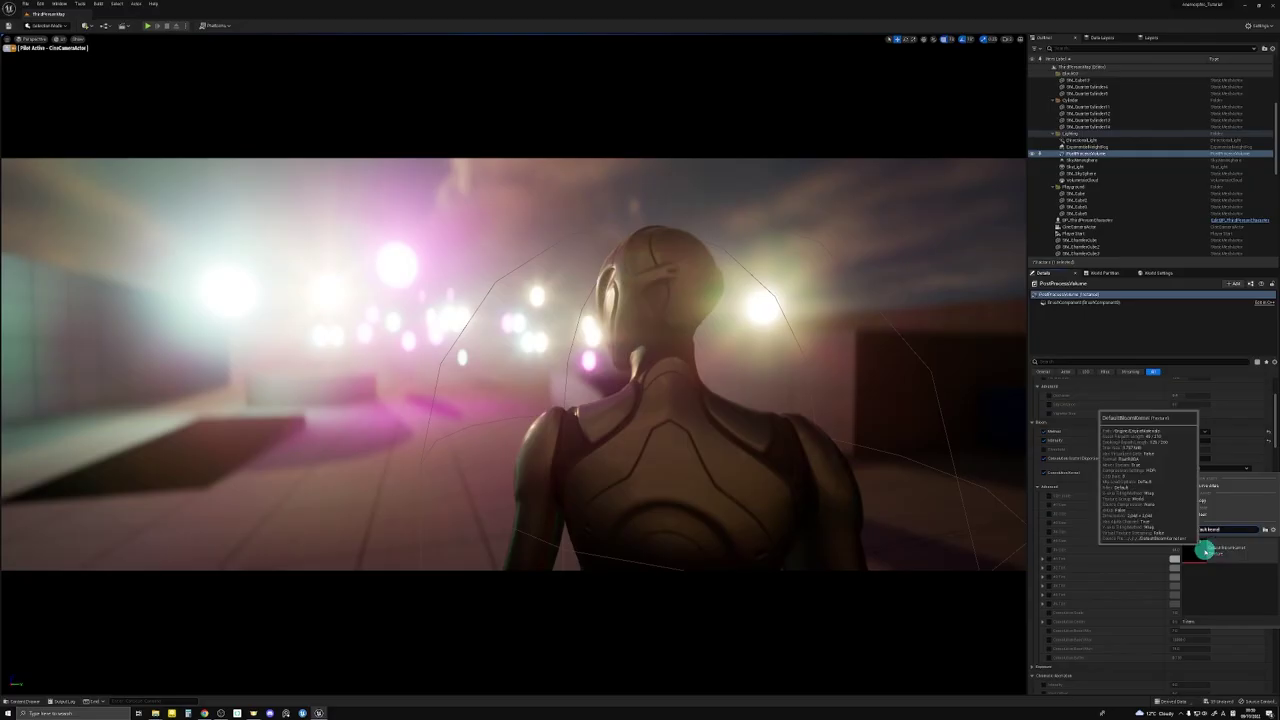
{"action": "left_click", "coordinate": [1157, 553]}
Open the DefaultBloomKernel texture, examine the shape of its star-like flare up close and return to the level
{"action": "double_click", "coordinate": [1178, 472]}
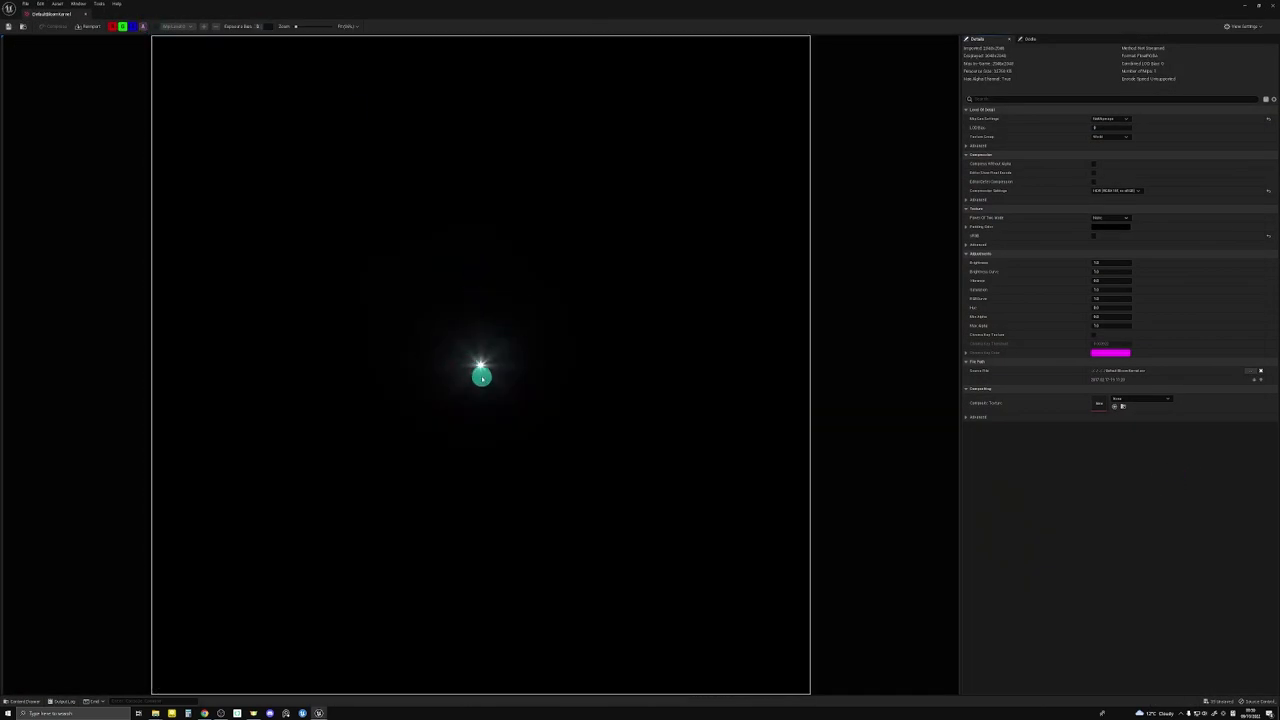
{"action": "scroll", "coordinate": [480, 371], "scroll_direction": "up", "scroll_amount": 3}
{"action": "scroll", "coordinate": [485, 370], "scroll_direction": "up", "scroll_amount": 4}
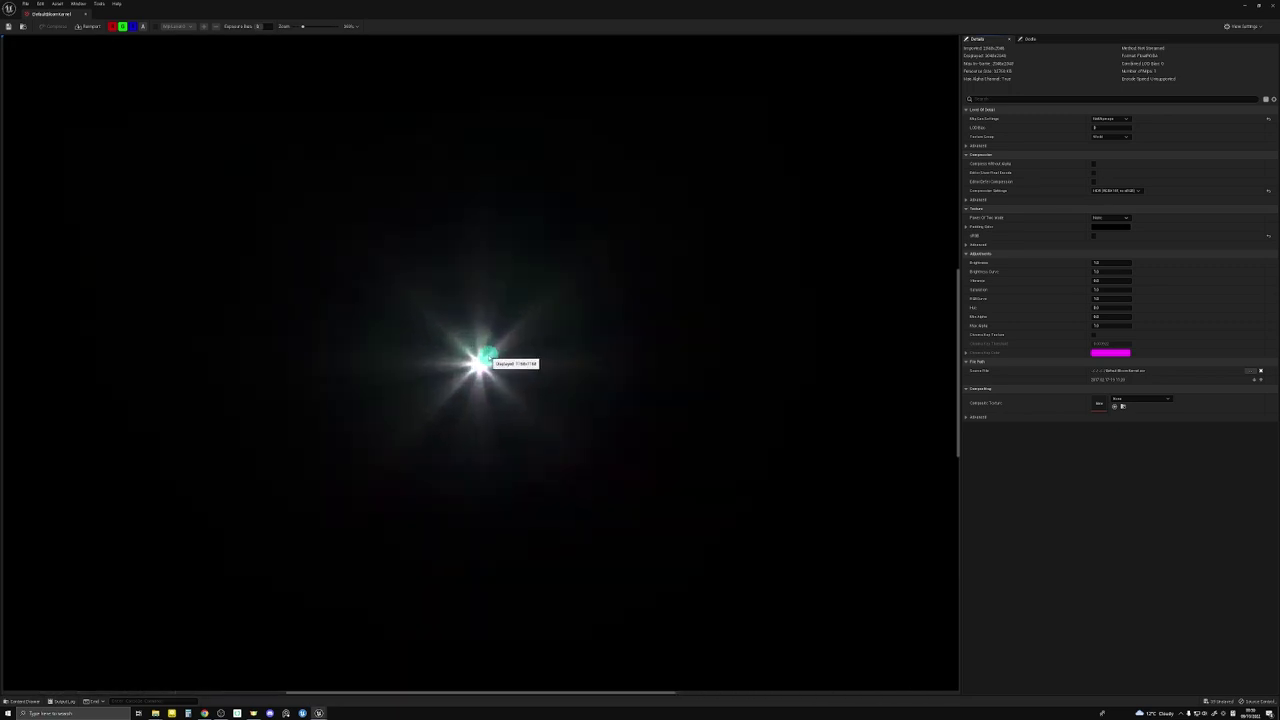
{"action": "scroll", "coordinate": [490, 358], "scroll_direction": "down", "scroll_amount": 2}
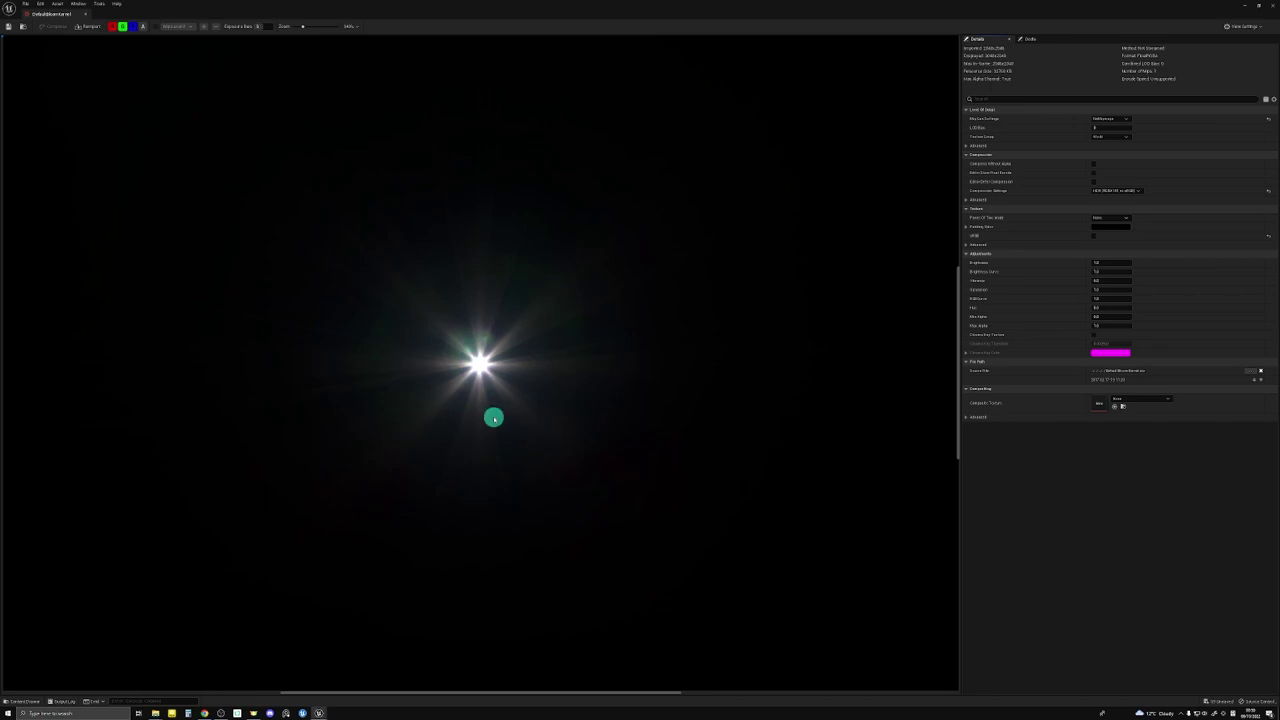
{"action": "left_click", "coordinate": [86, 14]}
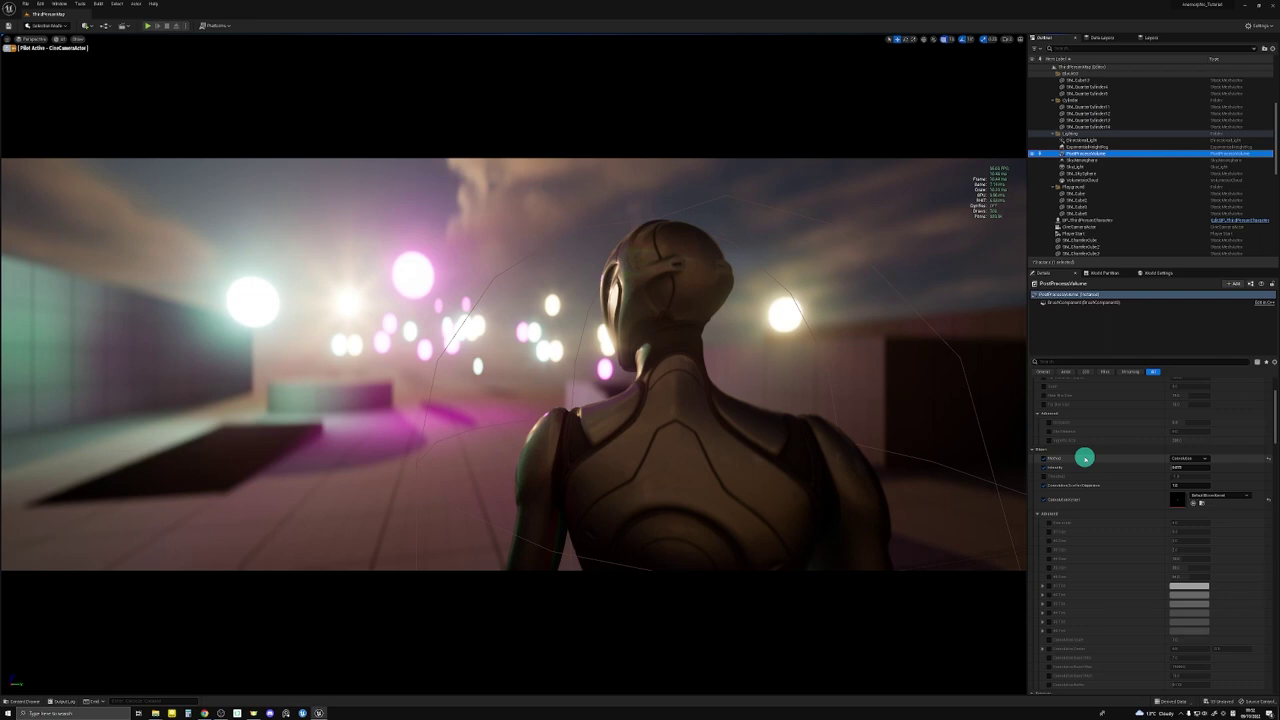
{"action": "mouse_move", "coordinate": [846, 354]}
{"action": "right_mouse_down"}
{"action": "mouse_move", "coordinate": [826, 351]}
{"action": "mouse_move", "coordinate": [837, 357]}
{"action": "right_mouse_up"}
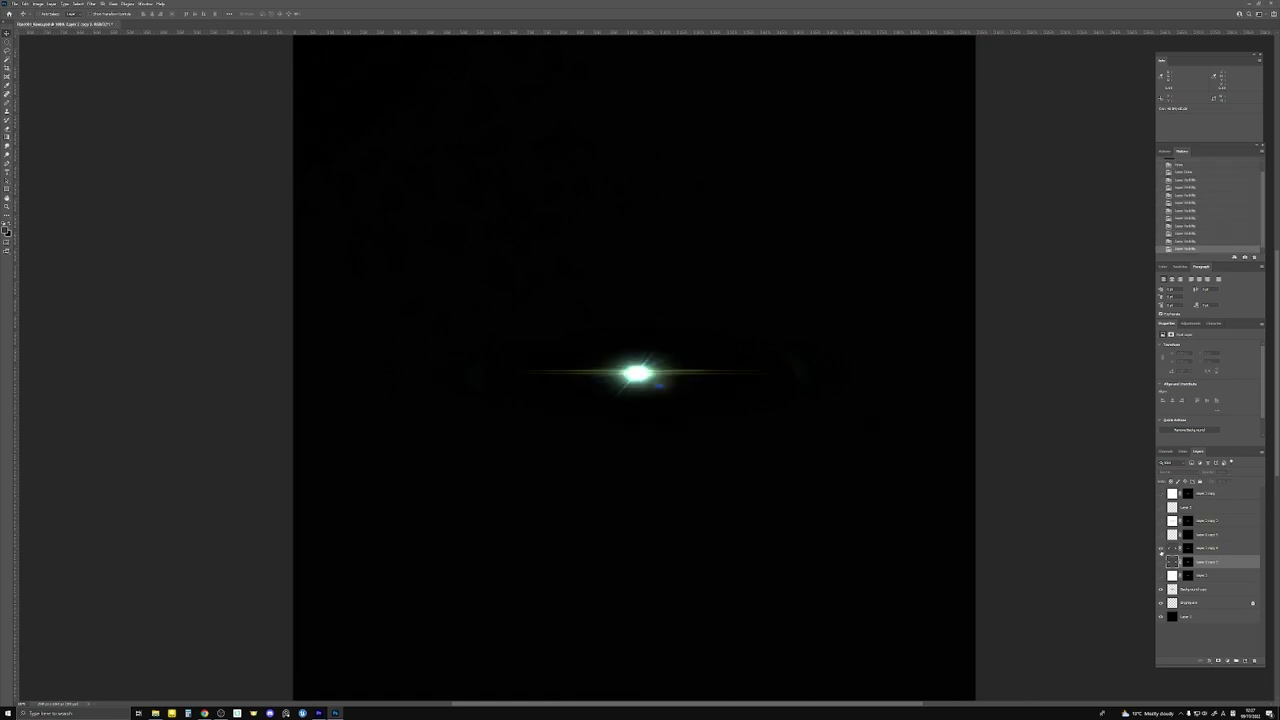
In Photoshop, duplicate the selected flare layer and fill the copy with white
{"action": "left_click_drag", "start_coordinate": [1209, 565], "coordinate": [1244, 660]}
{"action": "left_click", "coordinate": [1160, 562]}
{"action": "key", "text": "ctrl+z"}
{"action": "left_click", "coordinate": [5, 230]}
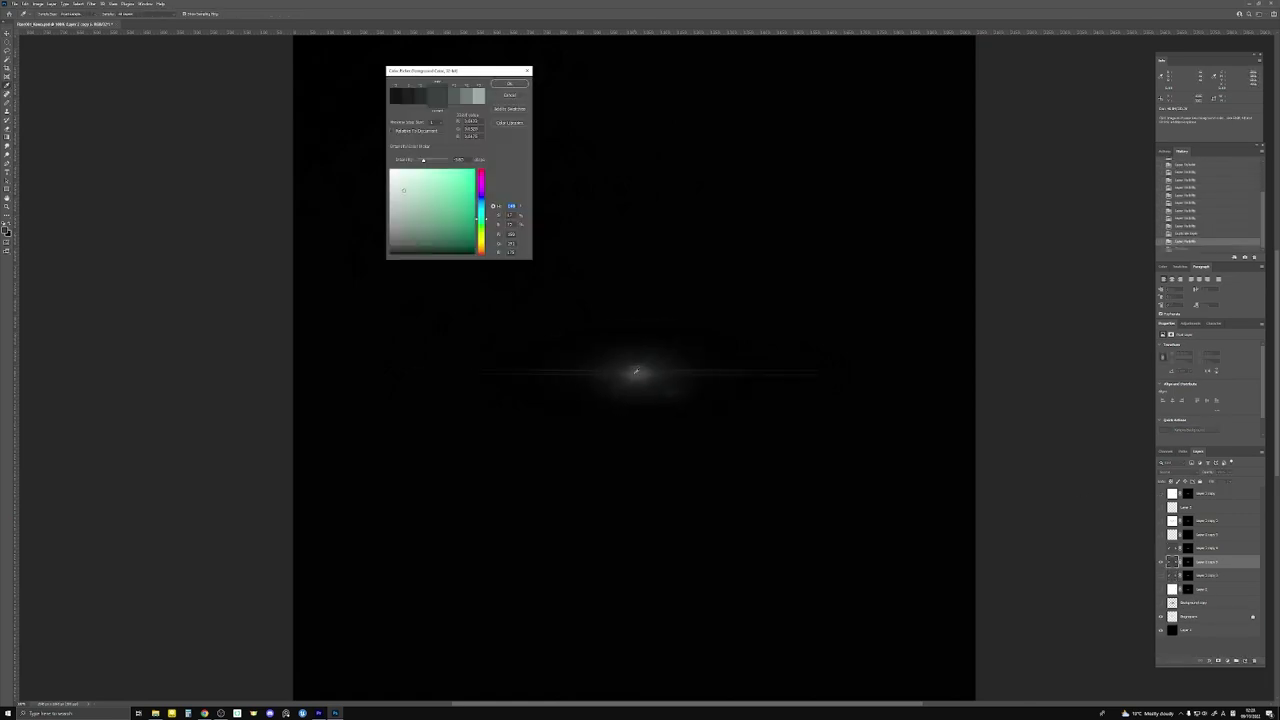
{"action": "left_click_drag", "start_coordinate": [403, 191], "coordinate": [388, 164]}
{"action": "left_click", "coordinate": [508, 84]}
{"action": "key", "text": "alt+BackSpace"}
Darken the white flare layer with a tonal image adjustment
{"action": "key", "text": "e"}
{"action": "left_click", "coordinate": [38, 4]}
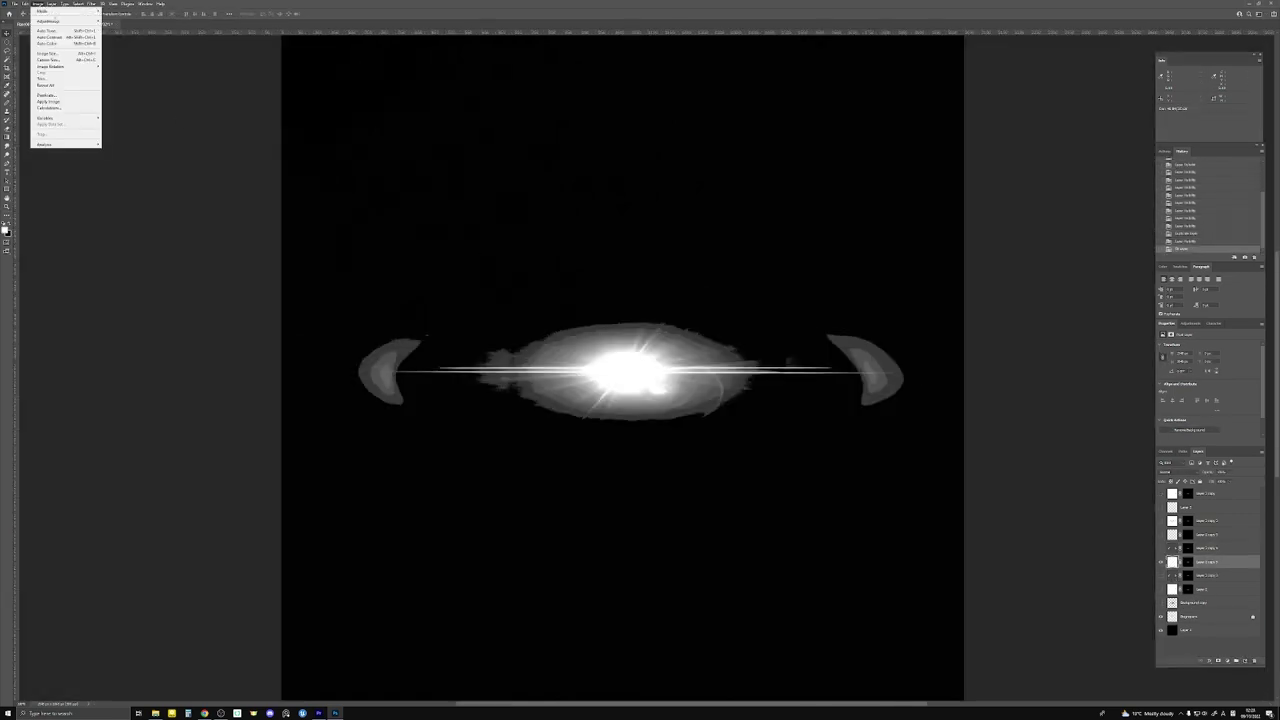
{"action": "mouse_move", "coordinate": [52, 21]}
{"action": "left_click", "coordinate": [125, 44]}
{"action": "left_click_drag", "start_coordinate": [481, 165], "coordinate": [470, 165]}
{"action": "left_click", "coordinate": [543, 142]}
Erase the crescent-shaped ghosts at both ends of the flare and soften the outer edge of the central glow
{"action": "left_click", "coordinate": [391, 345]}
{"action": "left_click", "coordinate": [385, 376]}
{"action": "left_click", "coordinate": [871, 354]}
{"action": "left_click", "coordinate": [562, 345]}
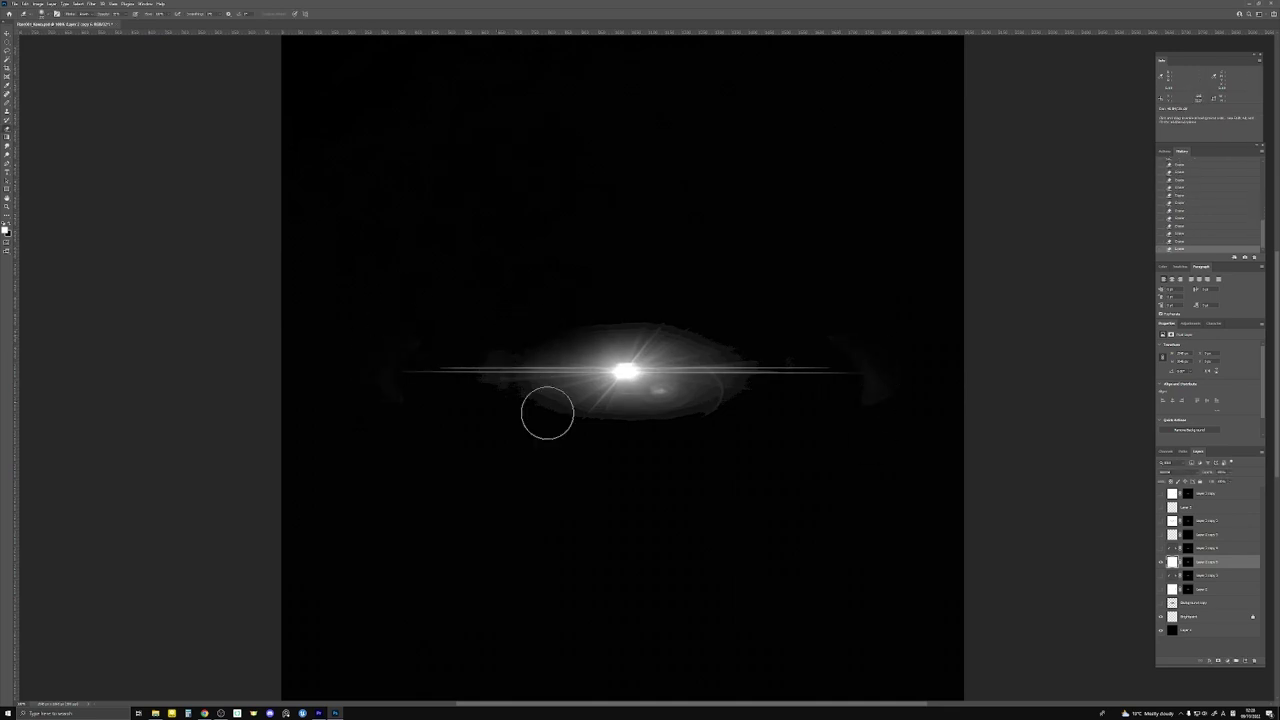
{"action": "left_click", "coordinate": [548, 413]}
{"action": "left_click", "coordinate": [540, 338]}
{"action": "left_click", "coordinate": [688, 330]}
{"action": "key", "text": "ctrl+plus"}
{"action": "key", "text": "ctrl+plus"}
{"action": "key", "text": "ctrl+plus"}
{"action": "key", "text": "ctrl+plus"}
{"action": "key", "text": "v"}
{"action": "left_click", "coordinate": [7, 229]}
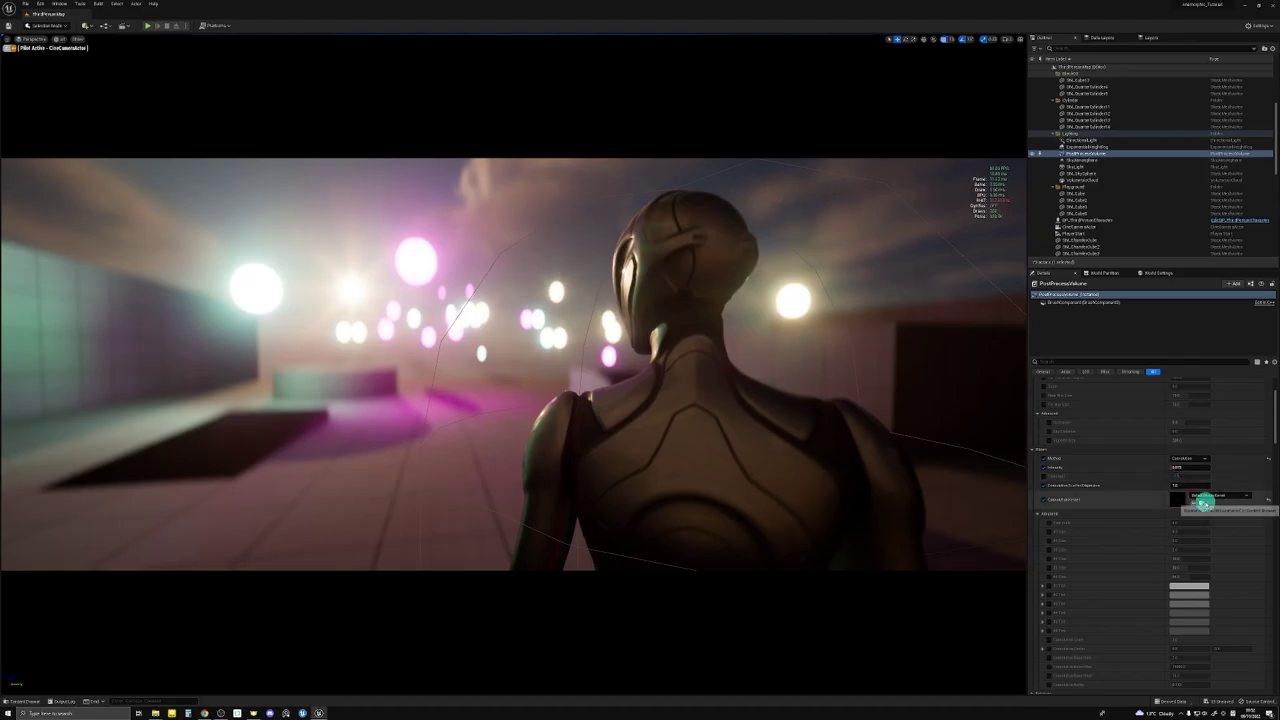
Back in Unreal Engine, create a folder named Texture in the project's Content folder and open it
{"action": "left_click", "coordinate": [627, 123]}
{"action": "key", "text": "ctrl+space"}
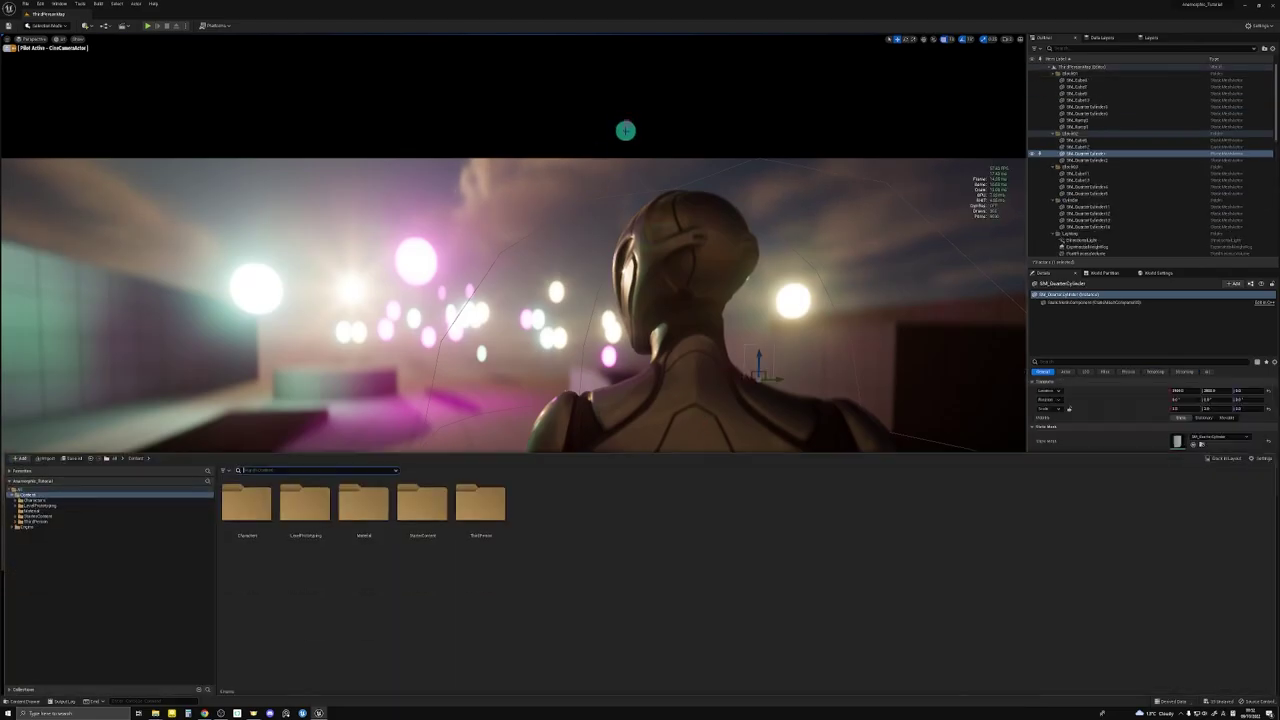
{"action": "right_click", "coordinate": [481, 609]}
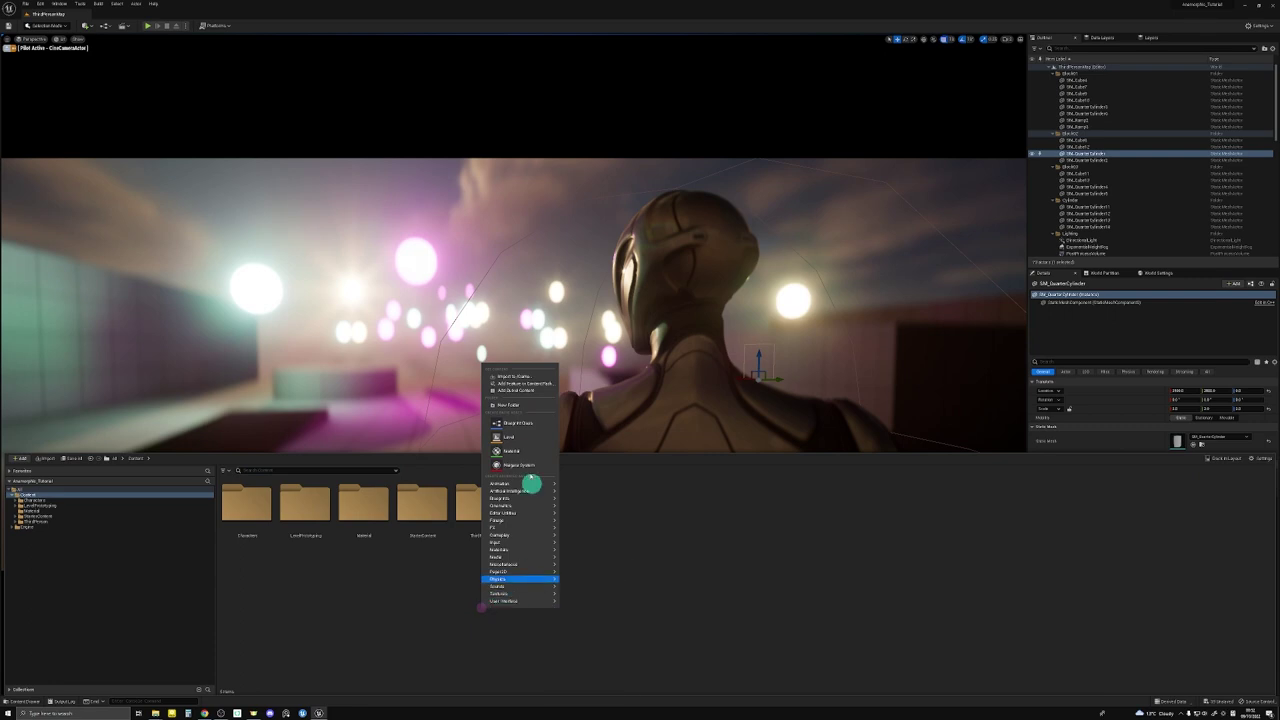
{"action": "left_click", "coordinate": [508, 405]}
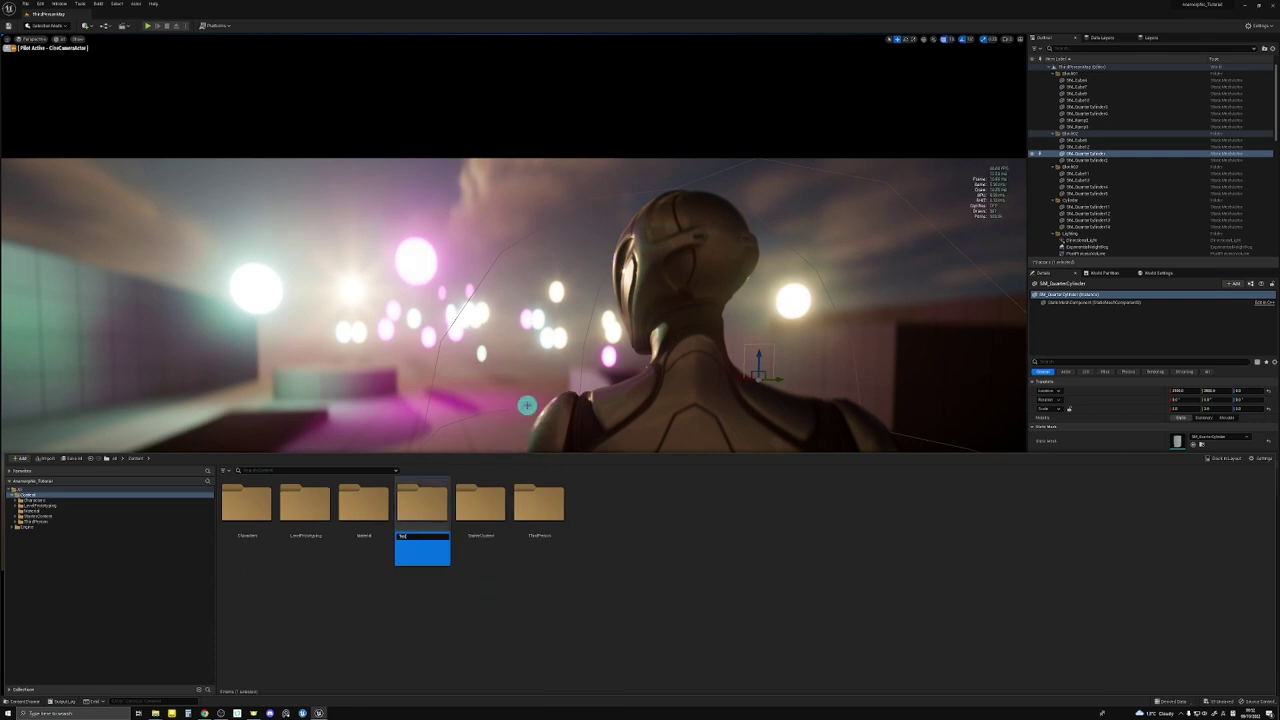
{"action": "type", "text": "Texture"}
{"action": "key", "text": "Return"}
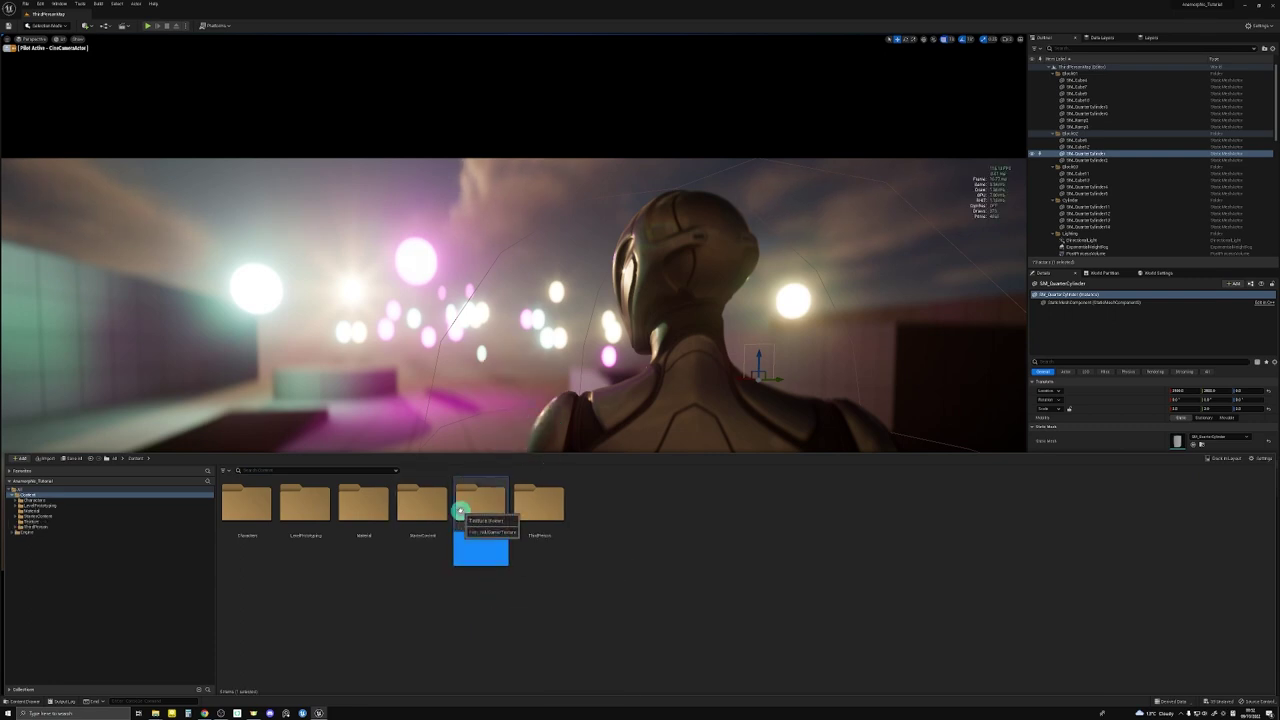
{"action": "double_click", "coordinate": [470, 510]}
Import the T_Anamorphic_Kernel image from the file explorer into the Texture folder
{"action": "key", "text": "alt+Tab"}
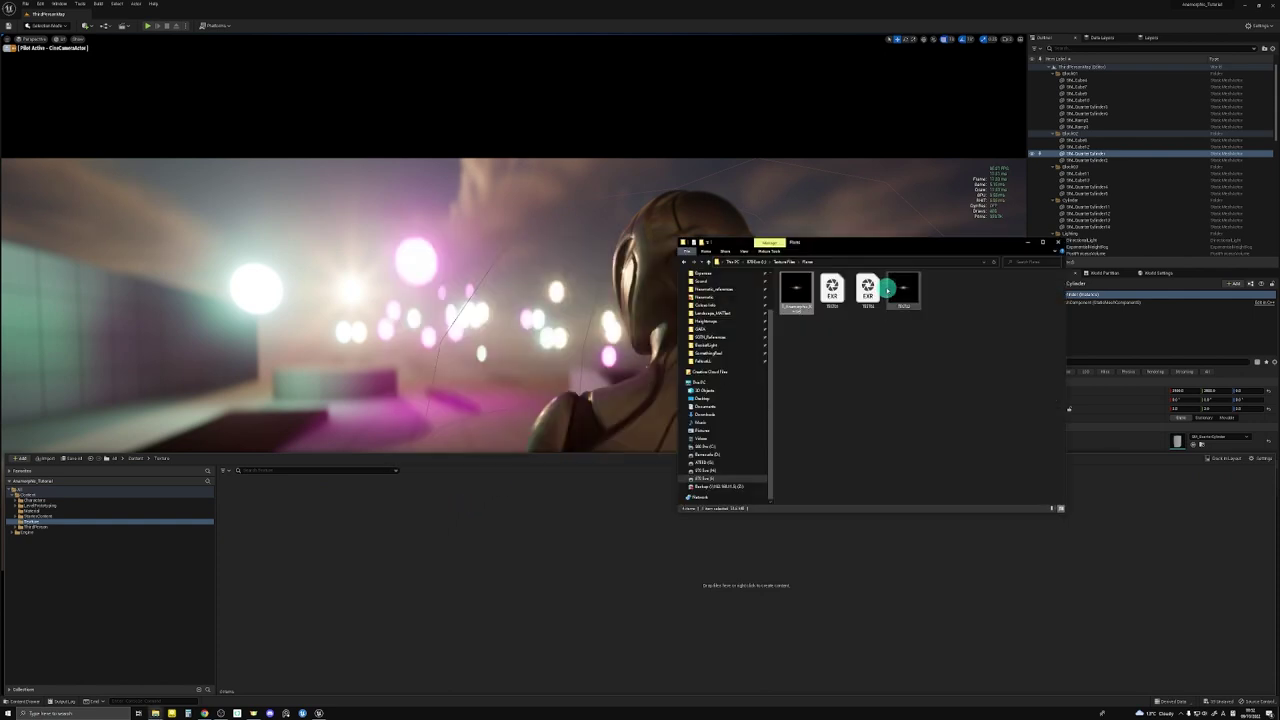
{"action": "left_click", "coordinate": [858, 377]}
{"action": "left_click_drag", "start_coordinate": [487, 561], "coordinate": [486, 557]}
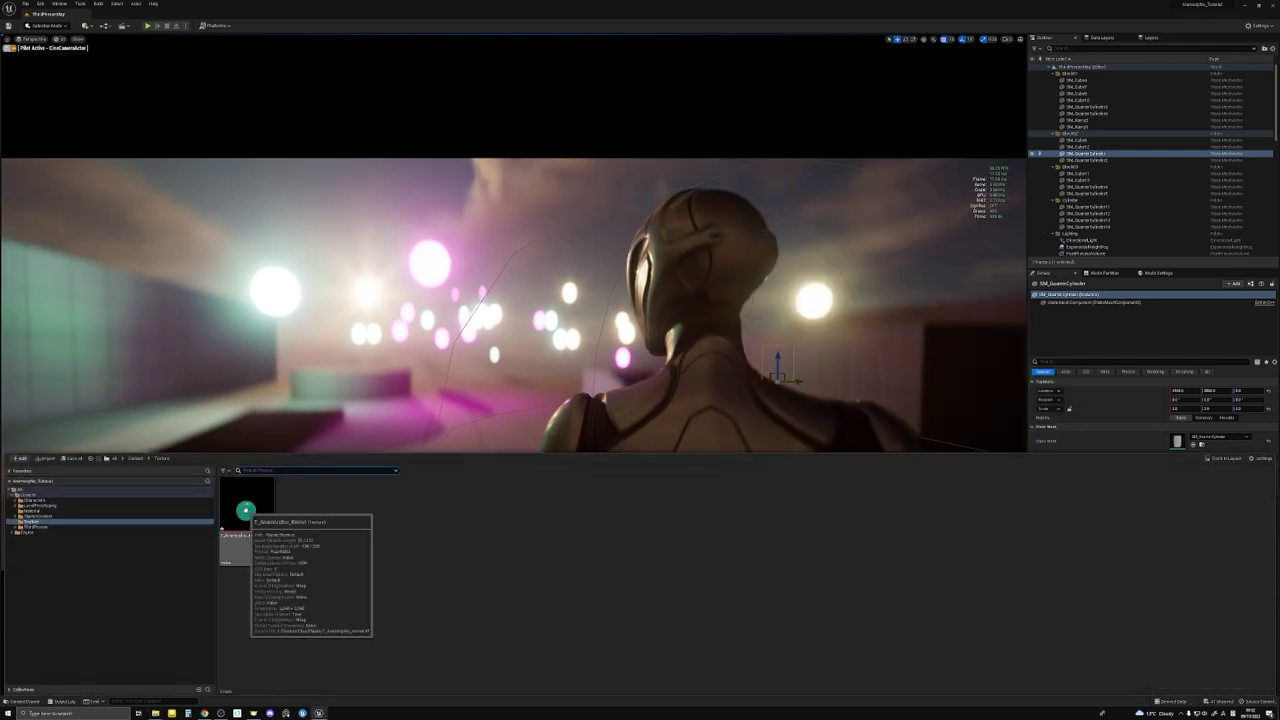
Set the T_Anamorphic_Kernel texture's mip generation to NoMipmaps, enable Never Stream, save the texture and close it
{"action": "double_click", "coordinate": [245, 511]}
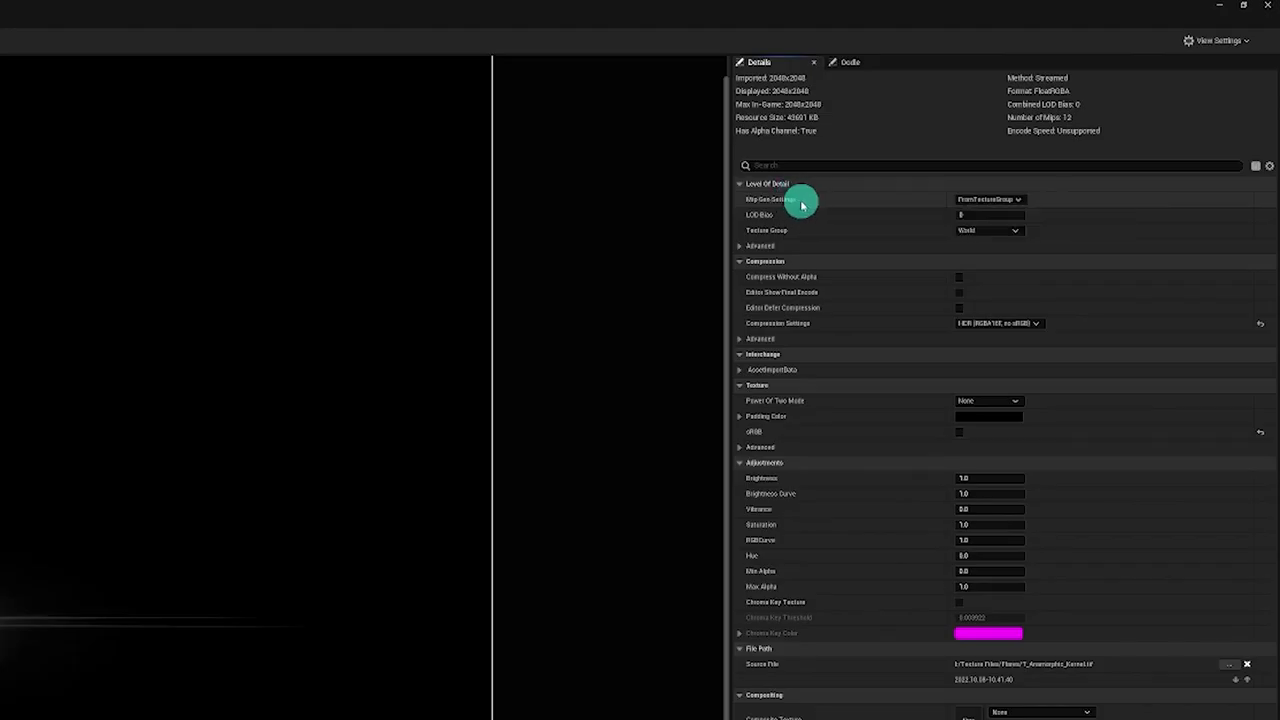
{"action": "left_click", "coordinate": [1011, 201]}
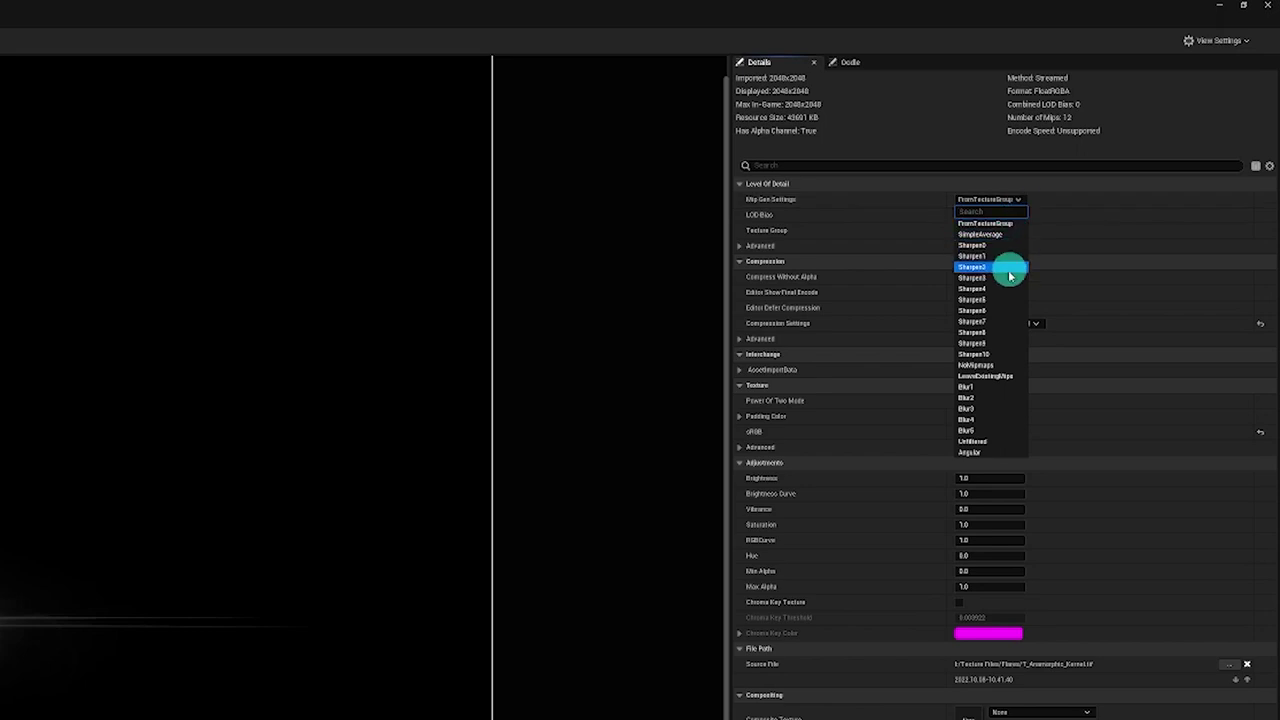
{"action": "left_click", "coordinate": [988, 367]}
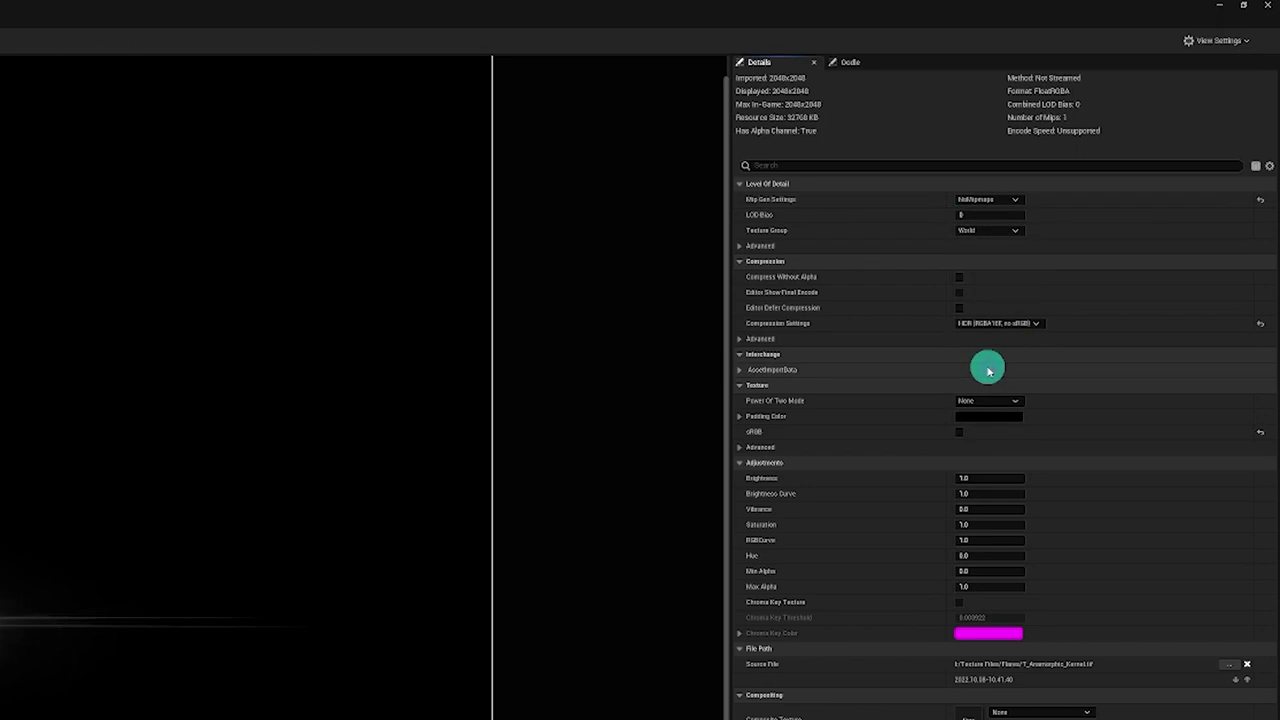
{"action": "left_click", "coordinate": [741, 246]}
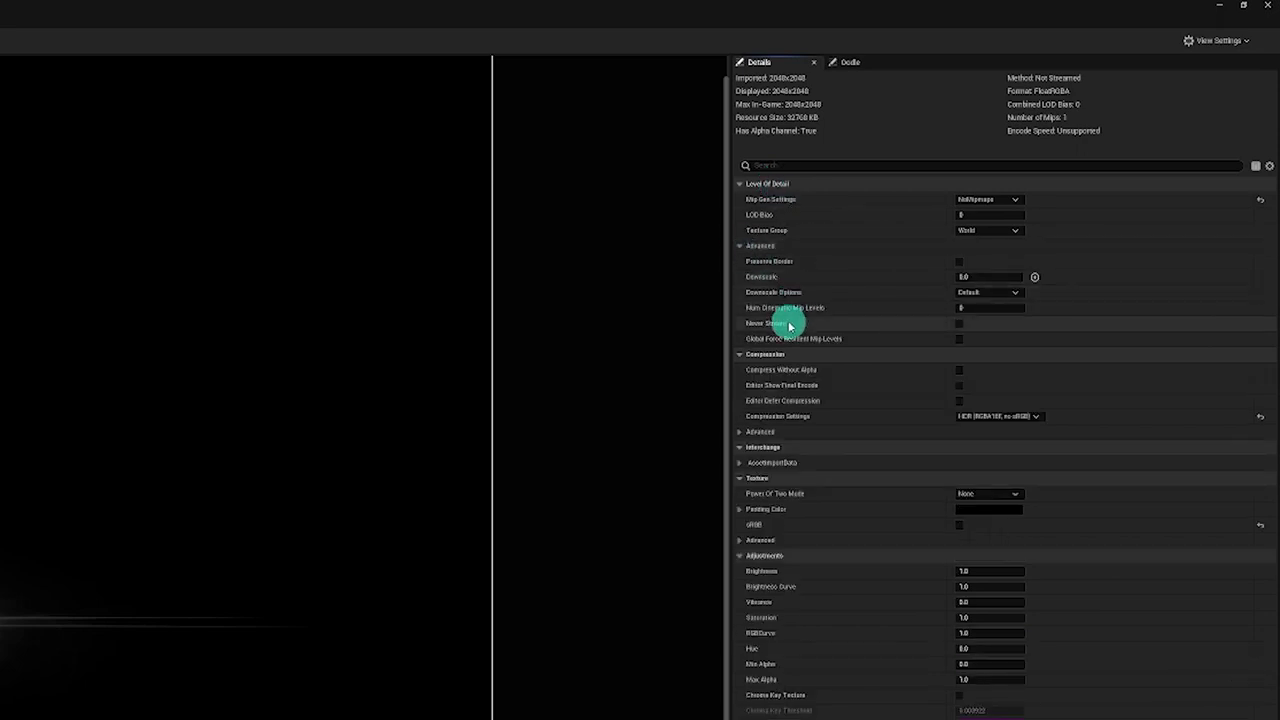
{"action": "left_click", "coordinate": [960, 325]}
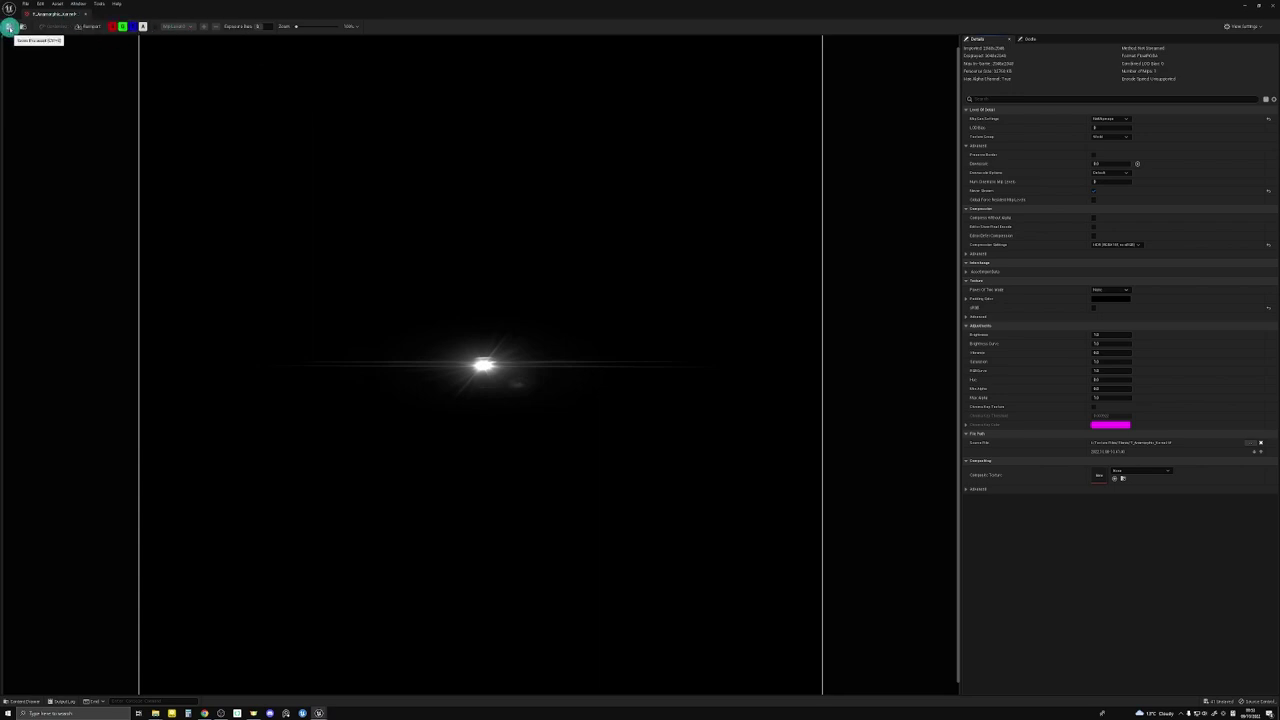
{"action": "left_click", "coordinate": [86, 14]}
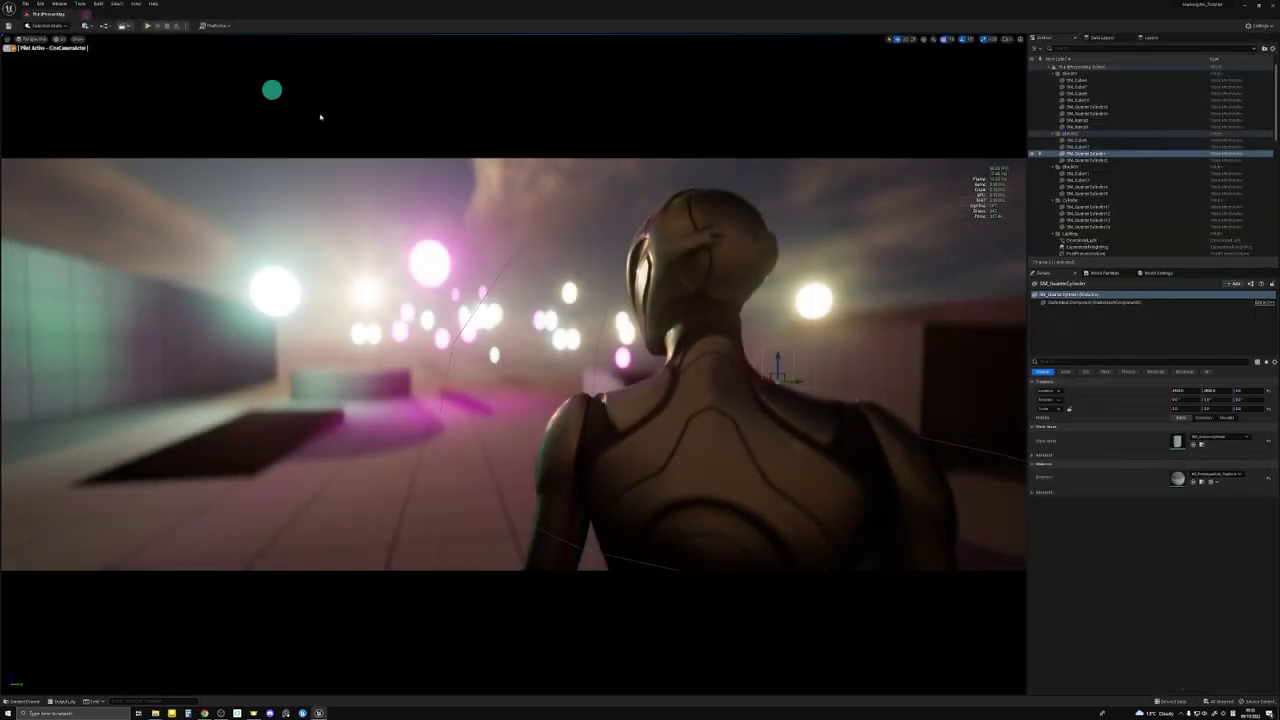
Assign T_Anamorphic_Kernel as the bloom convolution kernel of the PostProcessVolume and check the streaks in the camera view
{"action": "scroll", "coordinate": [1106, 197], "scroll_direction": "down", "scroll_amount": 3}
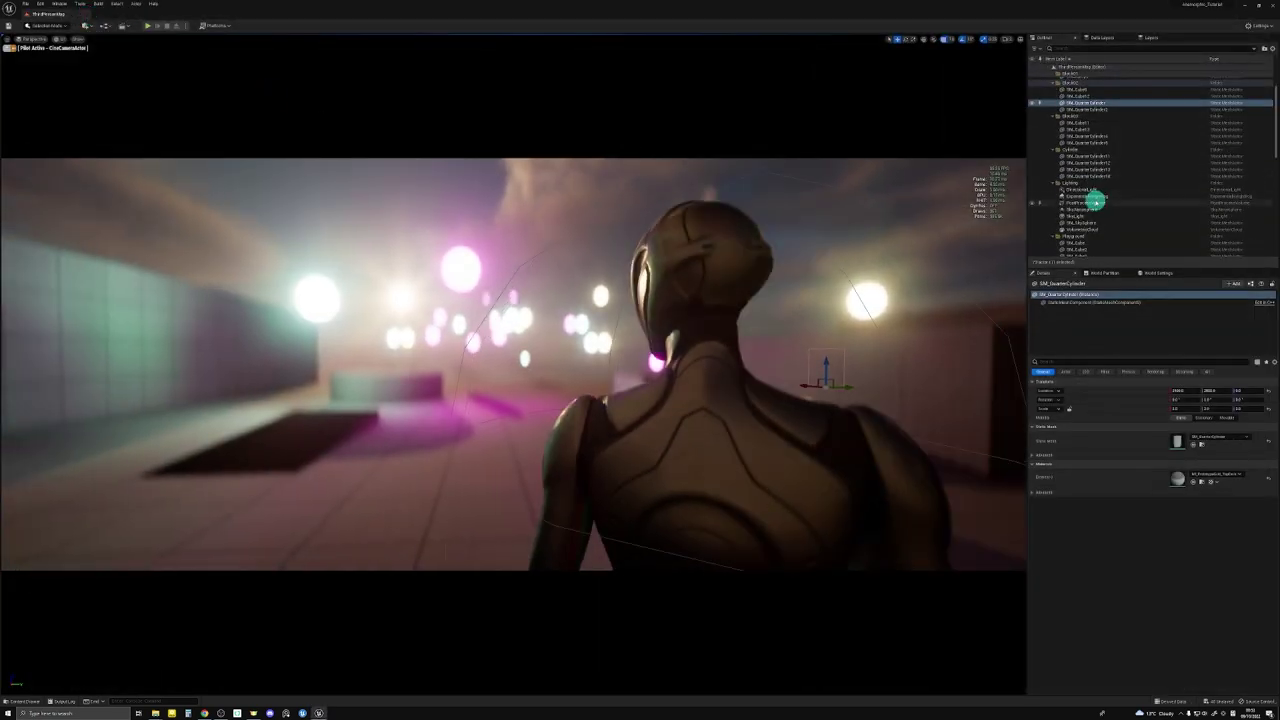
{"action": "left_click", "coordinate": [1095, 203]}
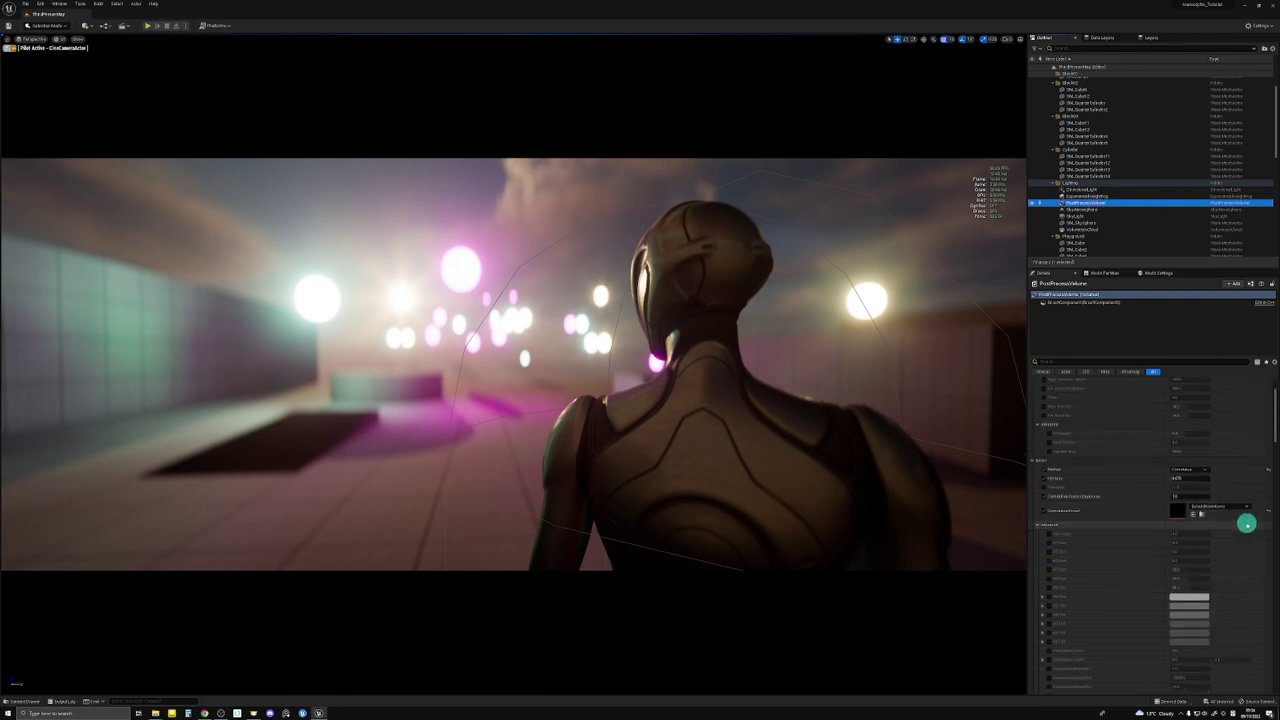
{"action": "scroll", "coordinate": [1246, 524], "scroll_direction": "down", "scroll_amount": 1}
{"action": "left_click", "coordinate": [1215, 465]}
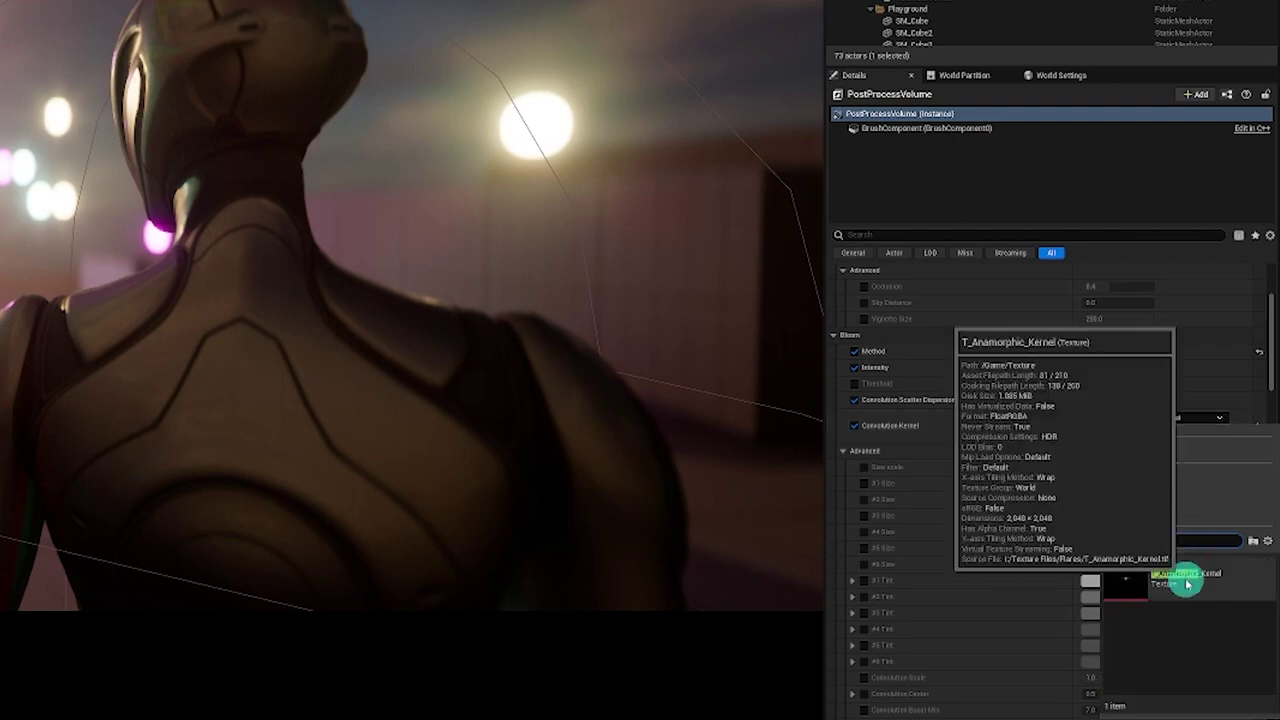
{"action": "left_click", "coordinate": [1186, 585]}
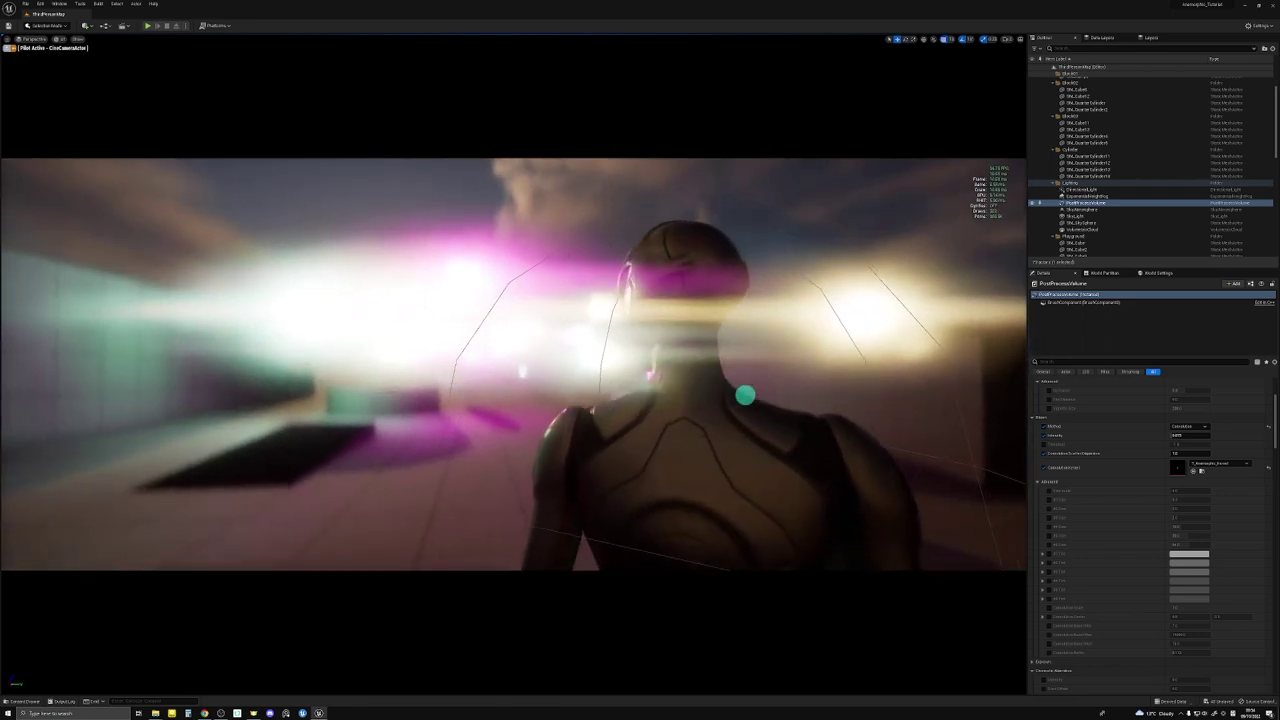
{"action": "right_click_drag", "start_coordinate": [745, 395], "coordinate": [749, 394]}
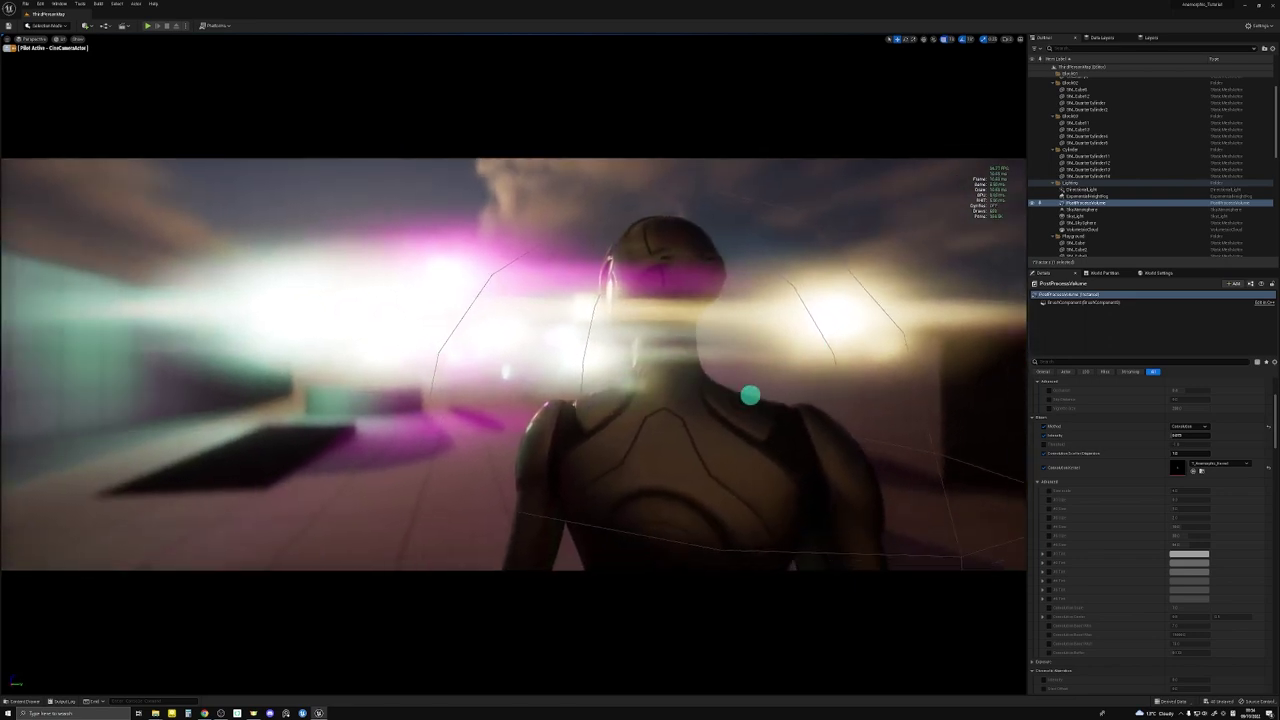
Lower the PostProcessVolume's bloom intensity until the anamorphic streaks are subtle, and check the camera view
{"action": "left_click", "coordinate": [1190, 436]}
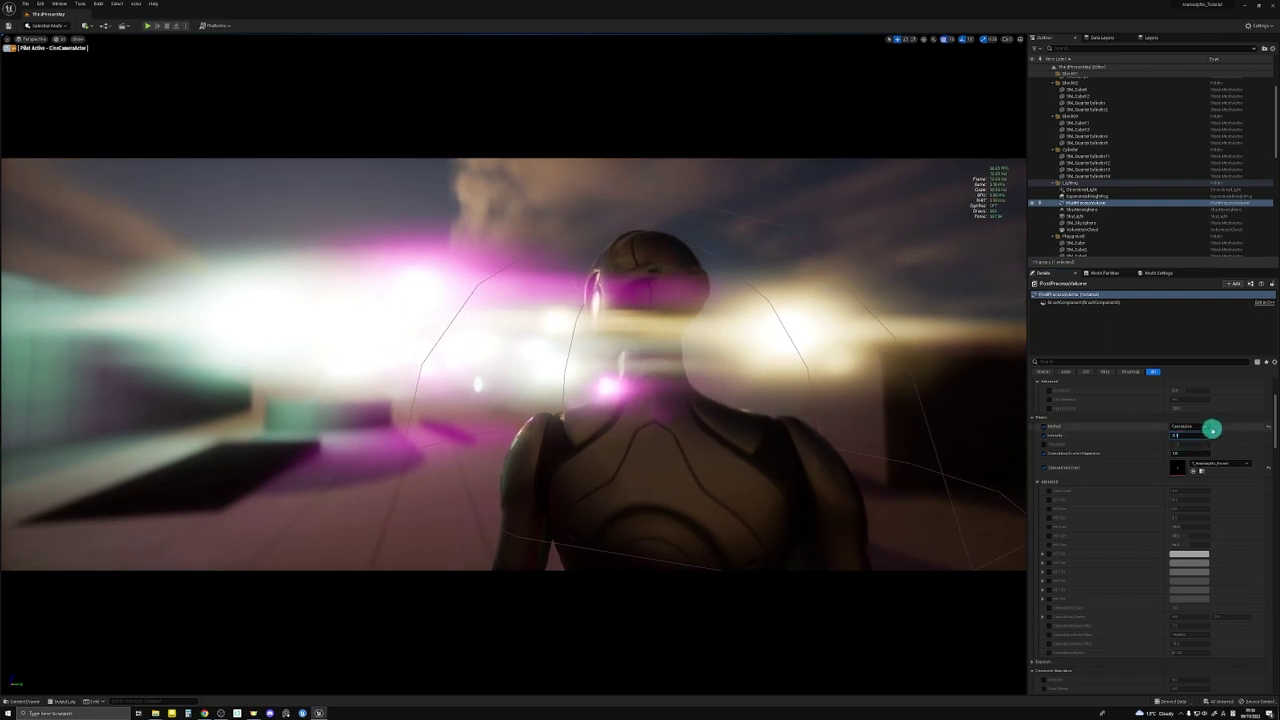
{"action": "key", "text": "Return"}
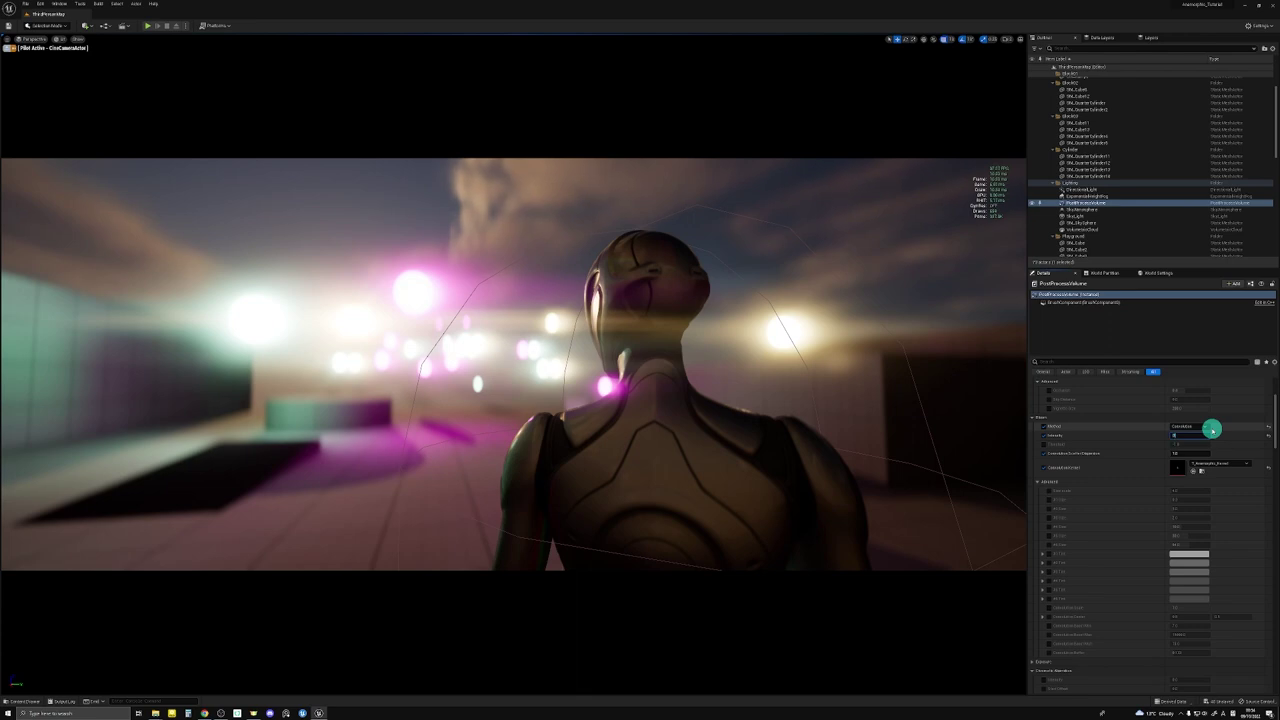
{"action": "key", "text": "Return"}
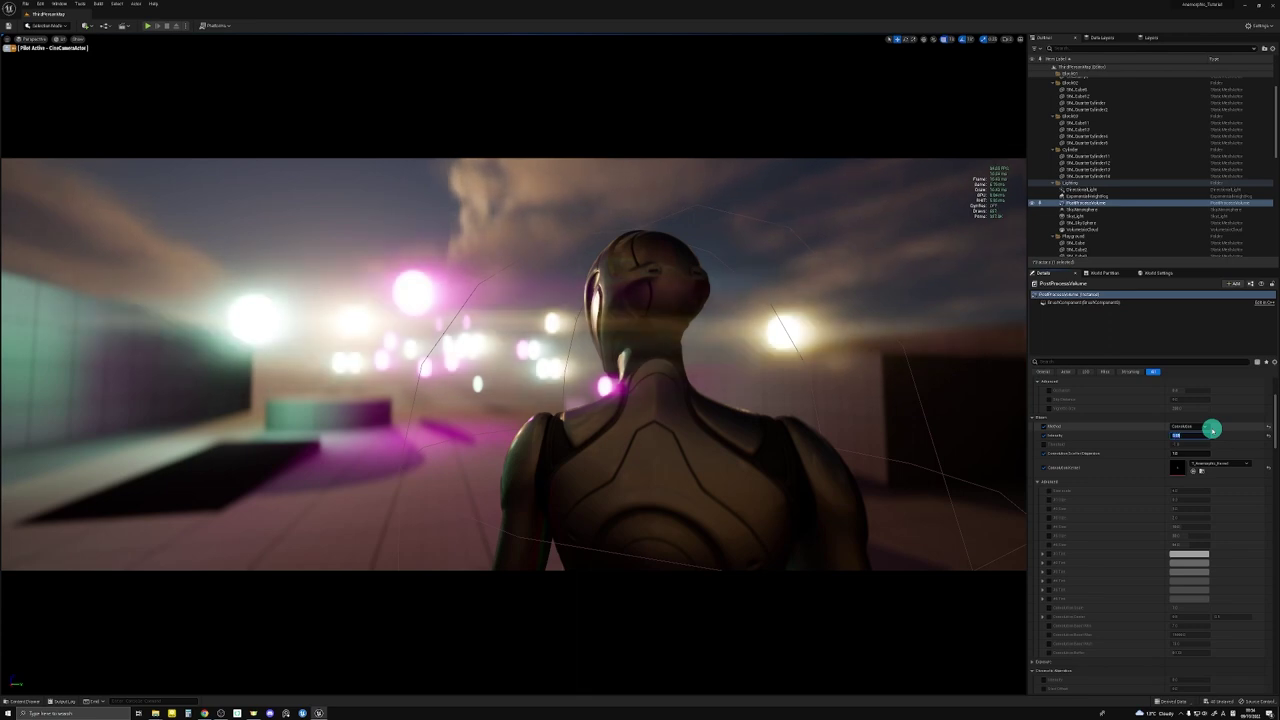
{"action": "right_click_drag", "start_coordinate": [671, 403], "coordinate": [675, 406]}
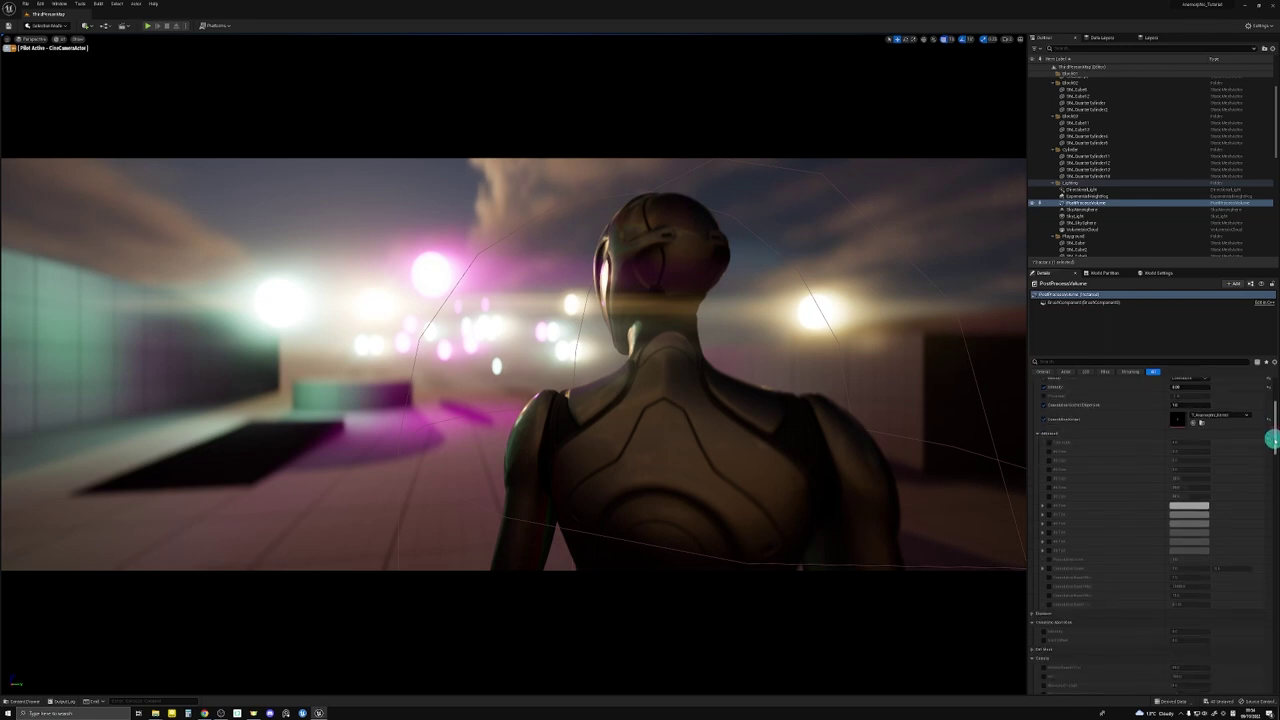
Enable the Convolution Boost Min, Max, Mult and Buffer overrides, try a Convolution Buffer of 0.213 and restore its default
{"action": "scroll", "coordinate": [1225, 481], "scroll_direction": "down", "scroll_amount": 2}
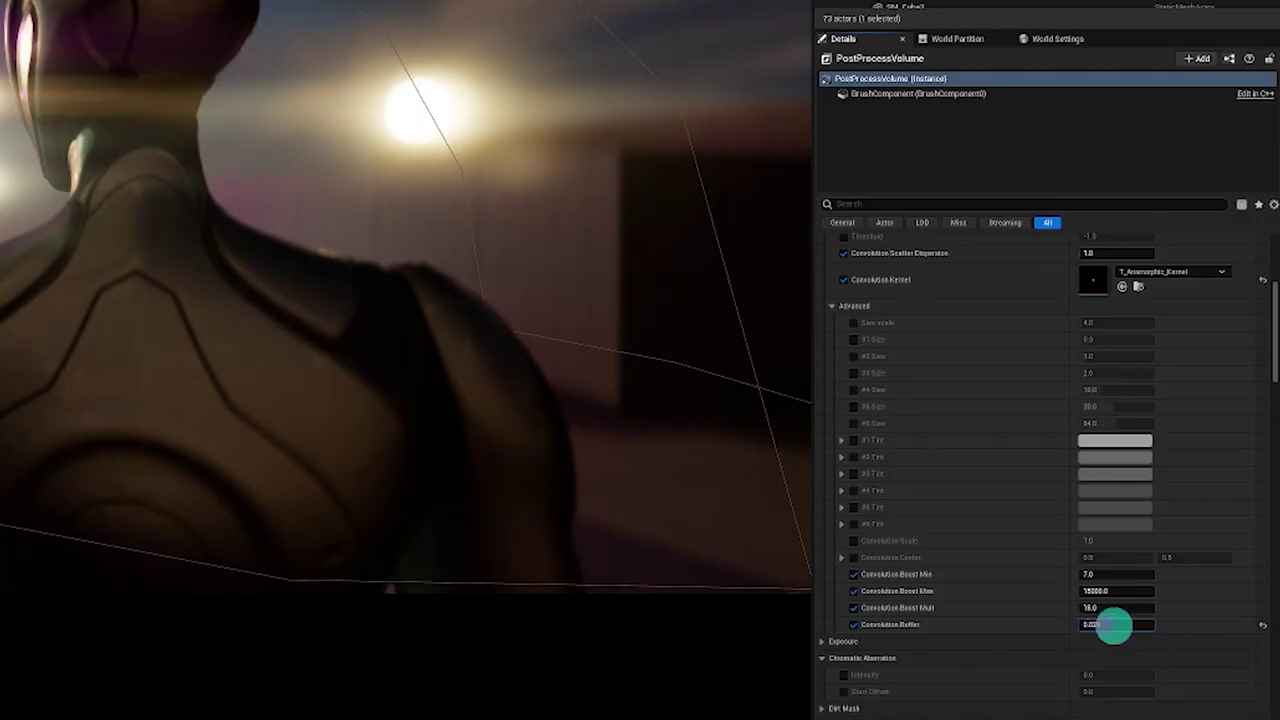
{"action": "left_click", "coordinate": [1195, 587]}
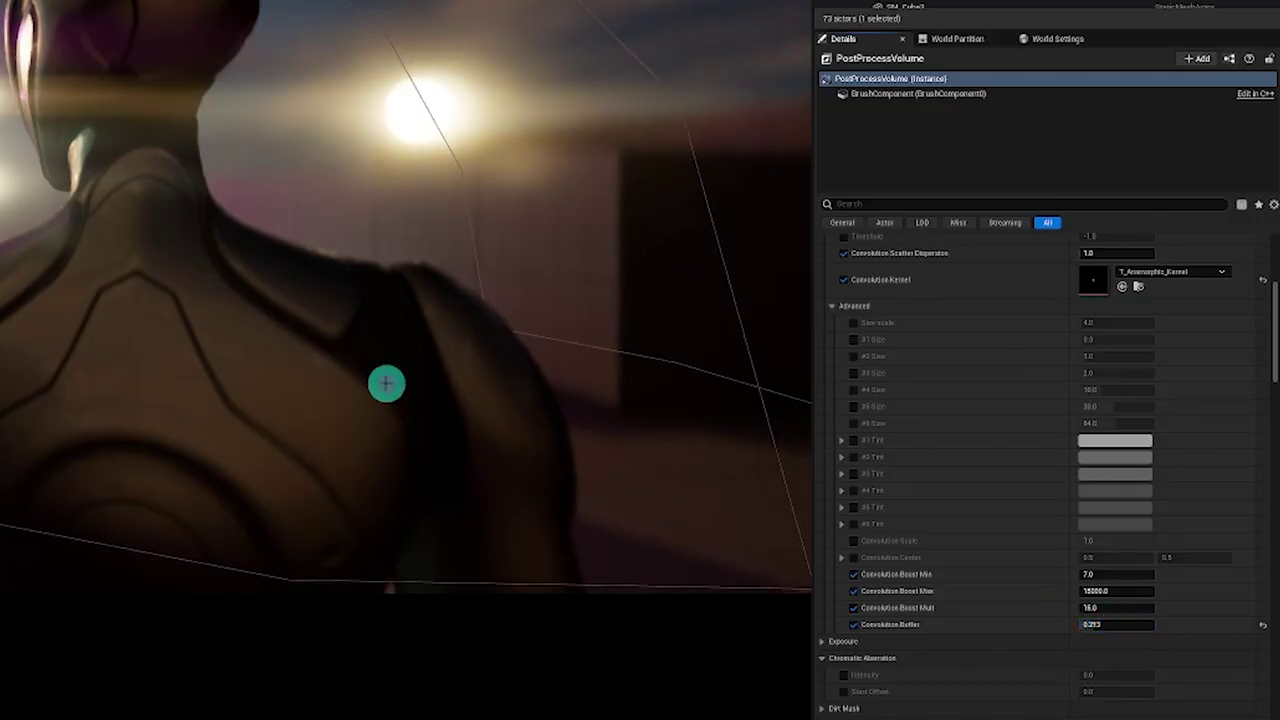
{"action": "mouse_move", "coordinate": [386, 383]}
{"action": "right_mouse_down"}
{"action": "mouse_move", "coordinate": [369, 371]}
{"action": "mouse_move", "coordinate": [397, 380]}
{"action": "mouse_move", "coordinate": [385, 384]}
{"action": "right_mouse_up"}
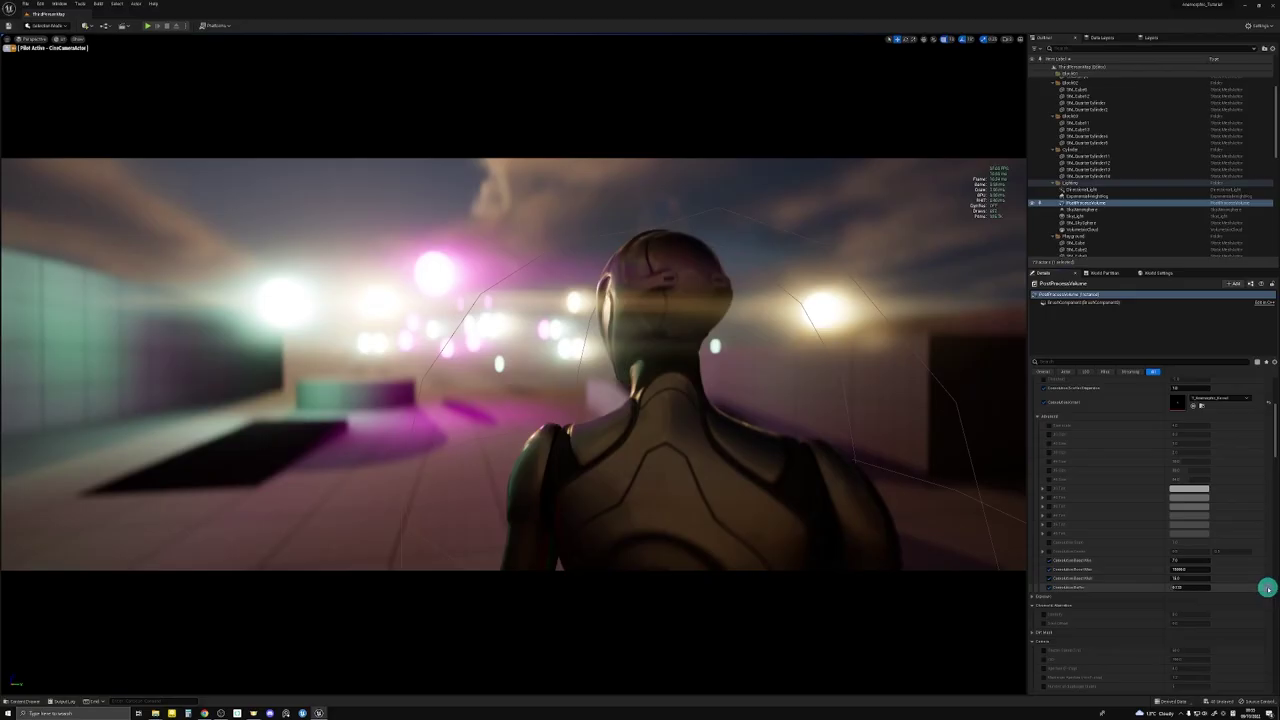
{"action": "left_click_drag", "start_coordinate": [1274, 451], "coordinate": [1272, 443]}
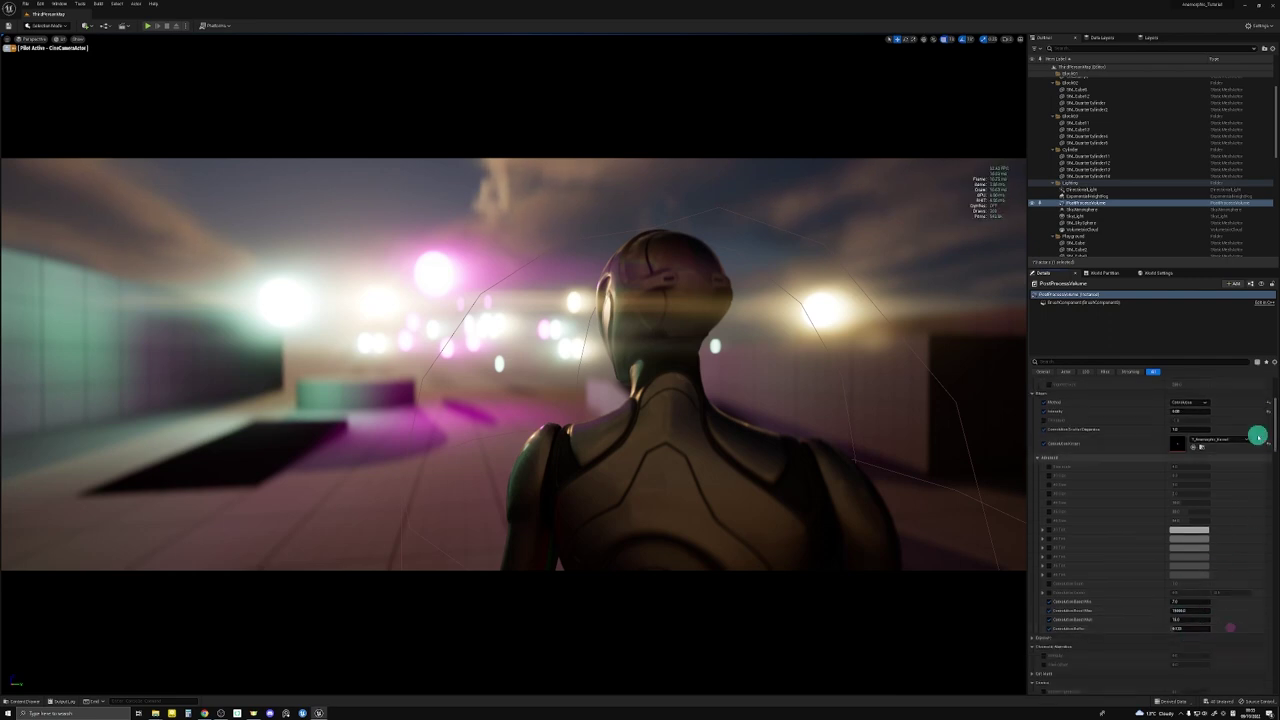
{"action": "scroll", "coordinate": [1271, 430], "scroll_direction": "up", "scroll_amount": 3}
Select the CineCameraActor's CameraComponent and increase its manual focus distance until the background is in focus
{"action": "left_click", "coordinate": [1183, 501]}
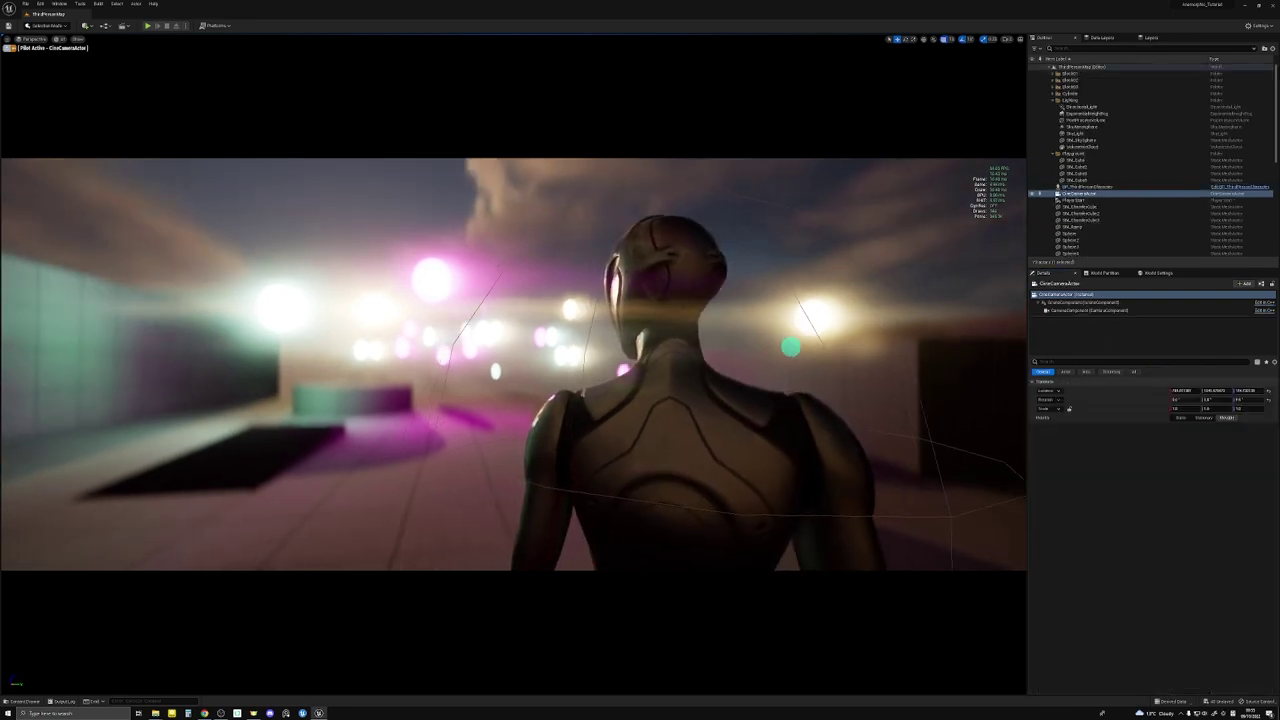
{"action": "left_click", "coordinate": [1077, 311]}
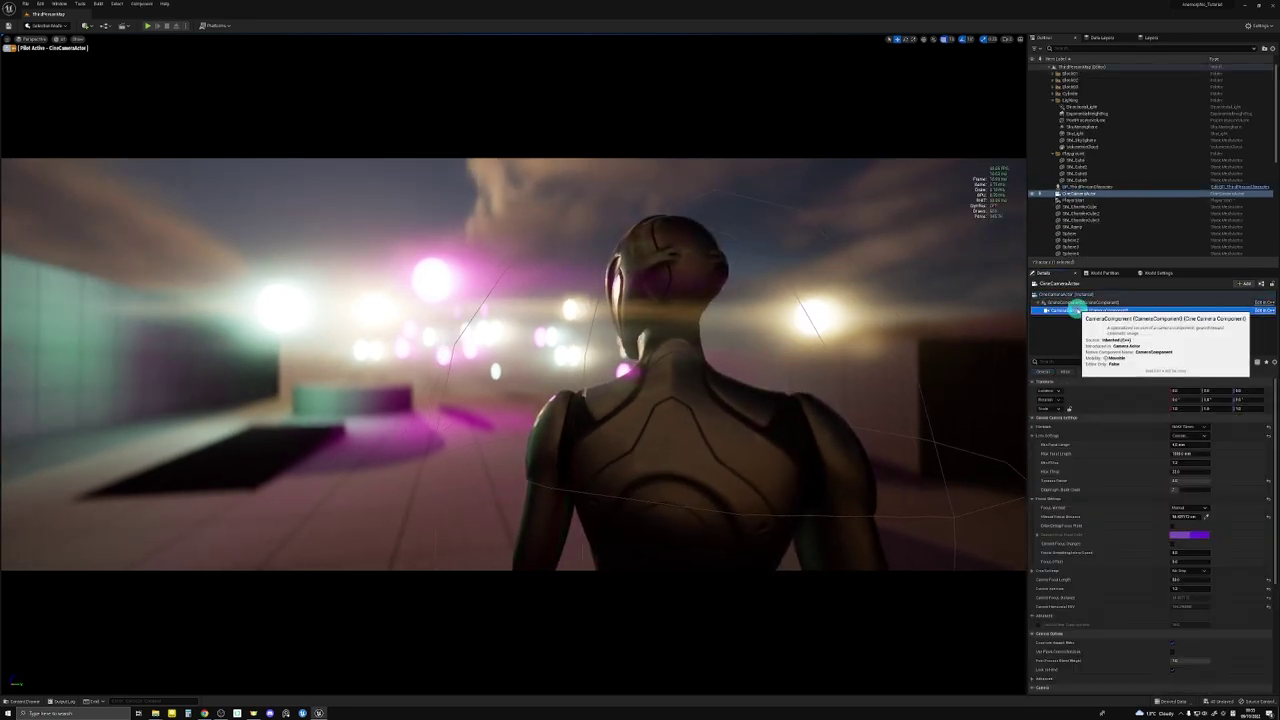
{"action": "left_click_drag", "start_coordinate": [1183, 525], "coordinate": [1045, 492]}
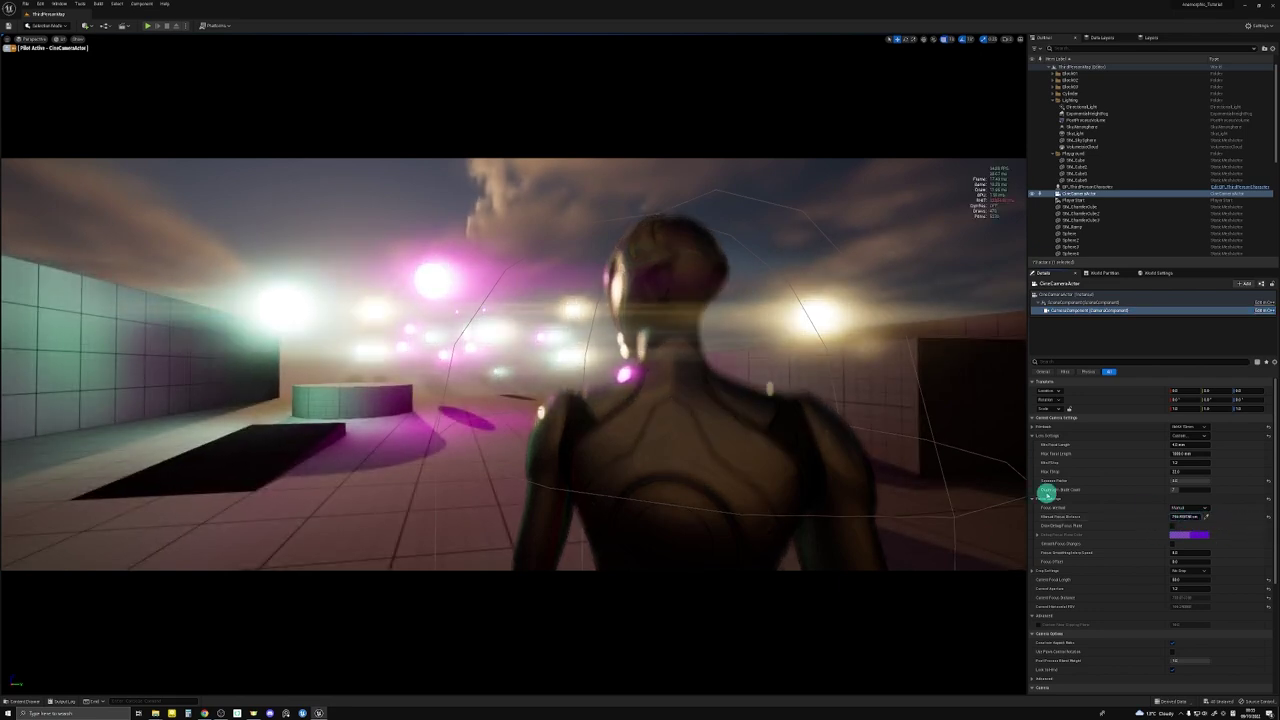
{"action": "left_click_drag", "start_coordinate": [757, 416], "coordinate": [787, 413]}
{"action": "right_click_drag", "start_coordinate": [787, 413], "coordinate": [797, 418]}
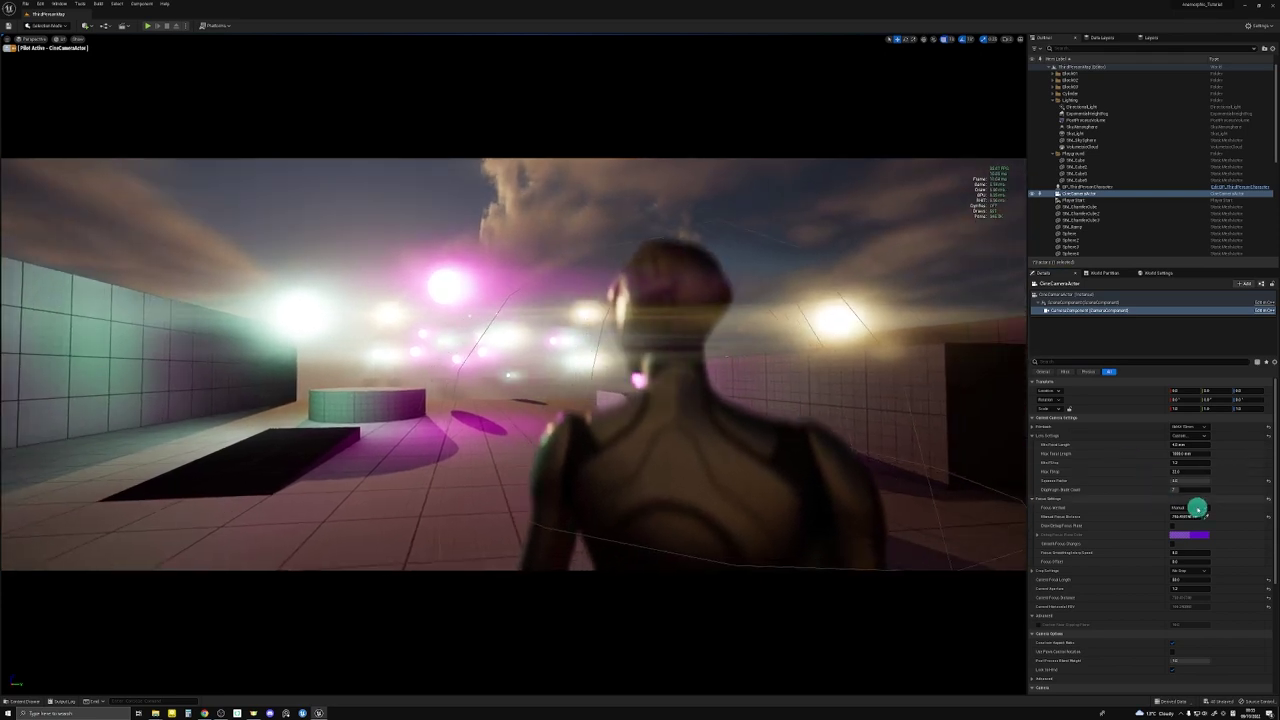
Reduce the manual focus distance to bring the character back into focus, and look around the shot to check the bokeh
{"action": "left_click_drag", "start_coordinate": [1181, 516], "coordinate": [804, 349]}
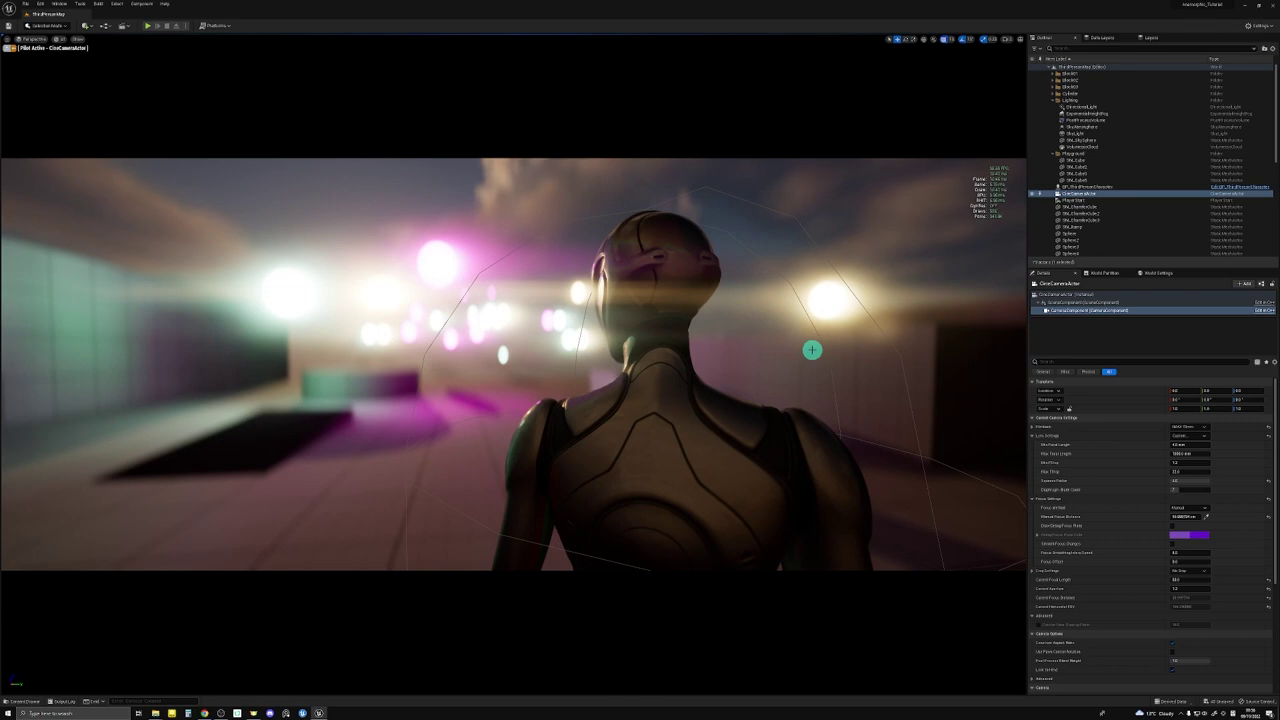
{"action": "left_click_drag", "start_coordinate": [812, 349], "coordinate": [614, 346]}
{"action": "left_click", "coordinate": [614, 346]}
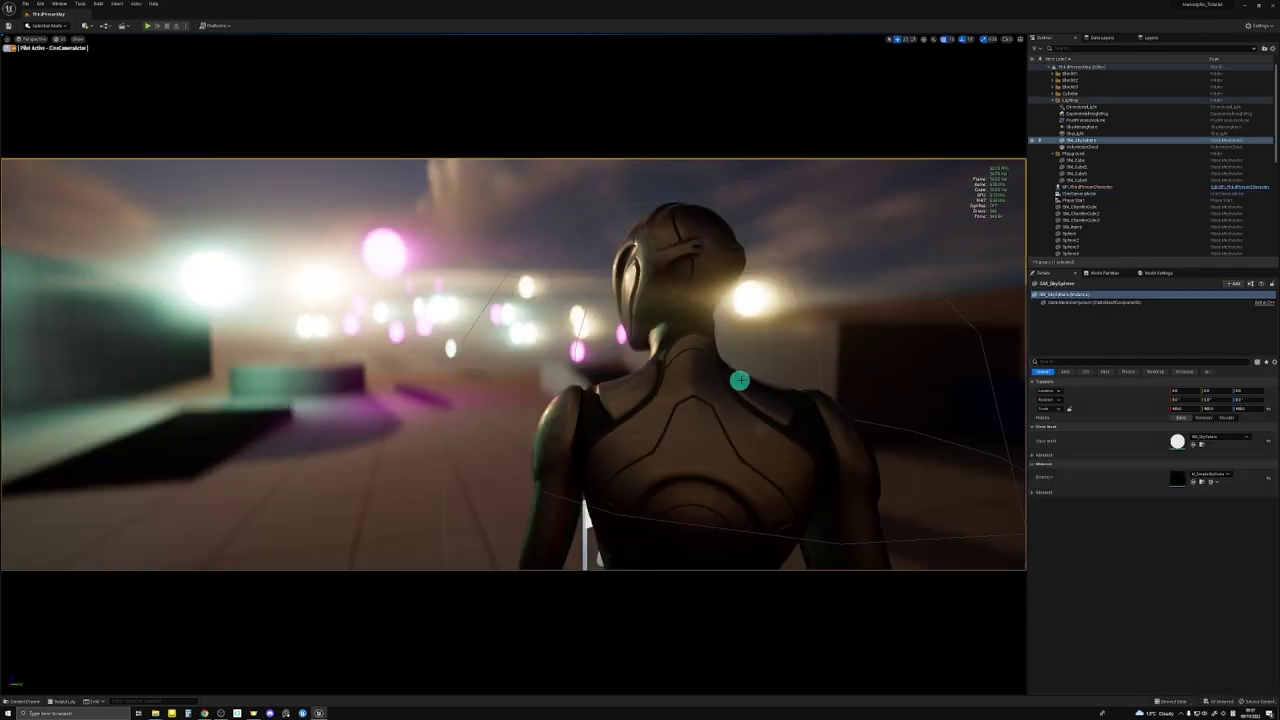
{"action": "left_click_drag", "start_coordinate": [791, 385], "coordinate": [757, 383]}
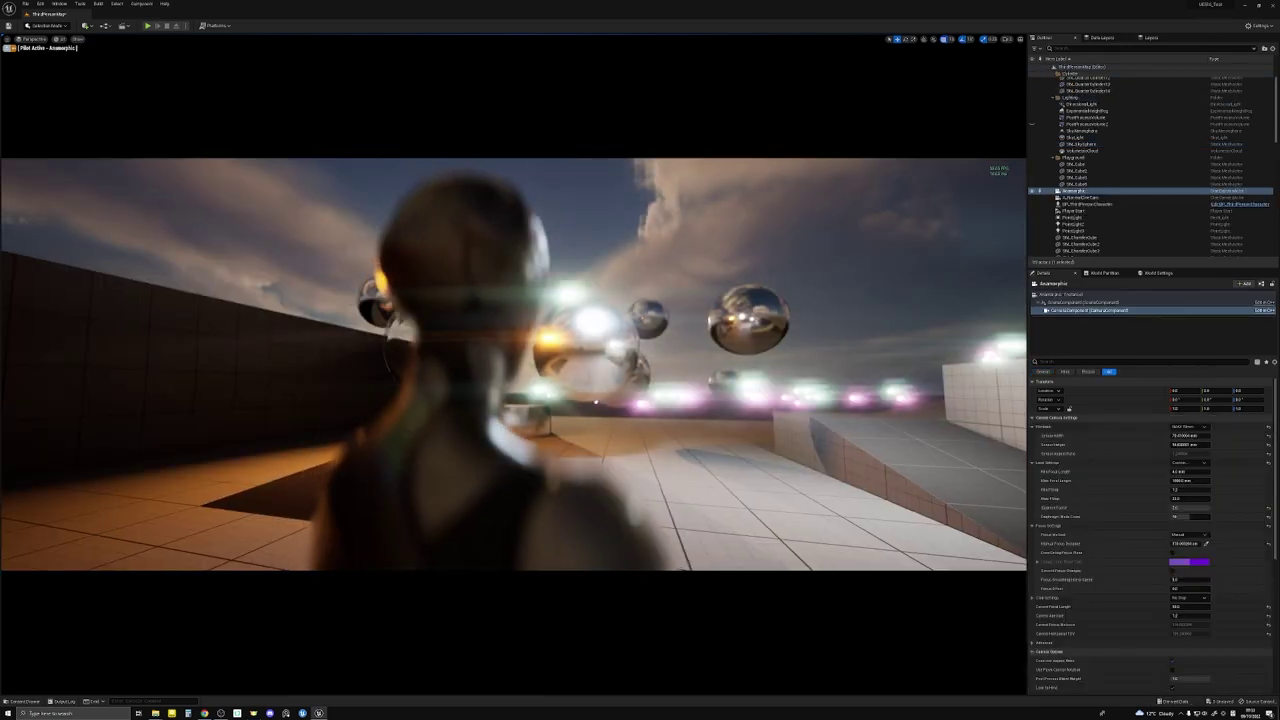
In the other project, shorten the Anamorphic camera's focus distance to sharpen the character, and select the A_NormalCineCam camera for a comparison preview
{"action": "right_click_drag", "start_coordinate": [514, 364], "coordinate": [710, 364]}
{"action": "right_click_drag", "start_coordinate": [770, 415], "coordinate": [830, 415]}
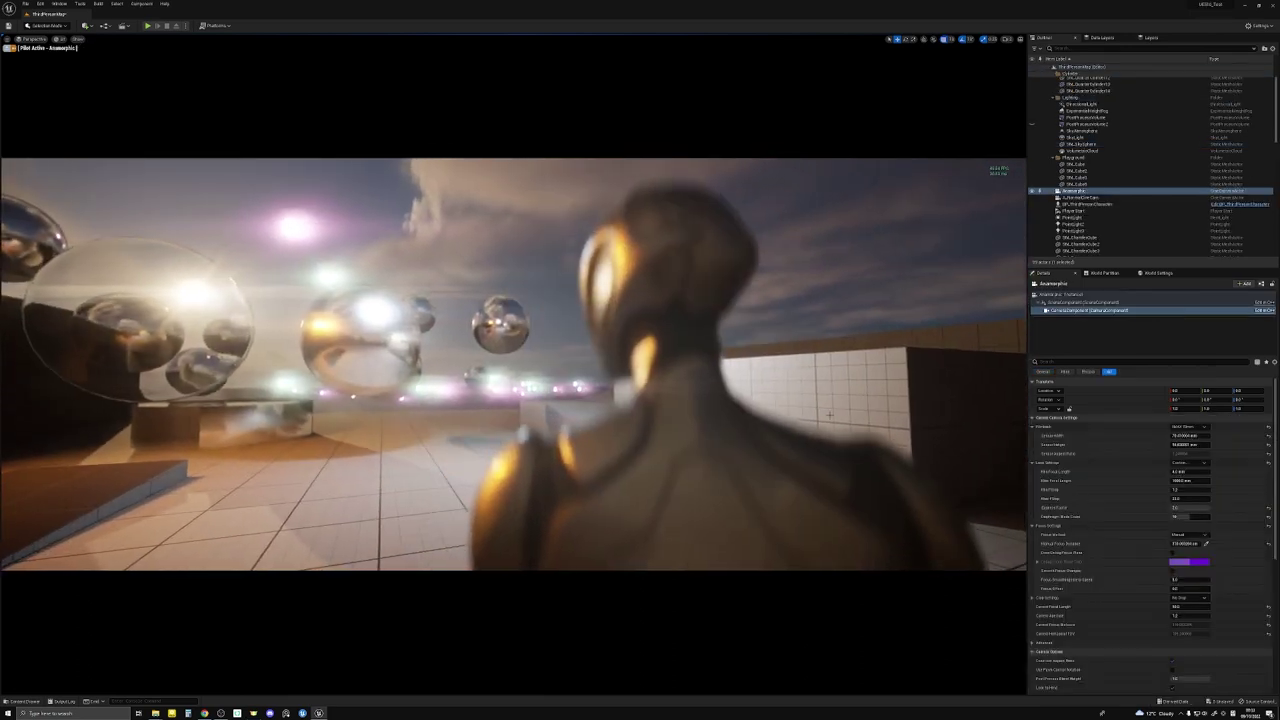
{"action": "left_click_drag", "start_coordinate": [1190, 544], "coordinate": [1132, 544]}
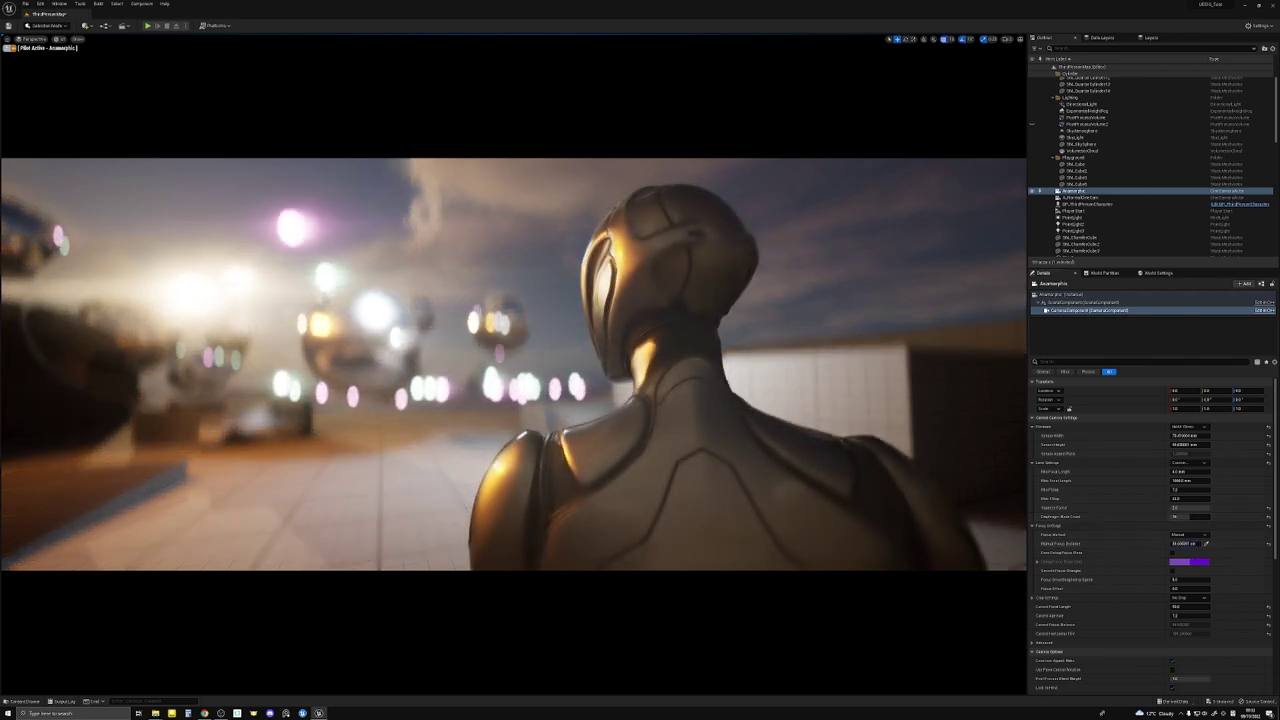
{"action": "left_click", "coordinate": [1083, 197]}
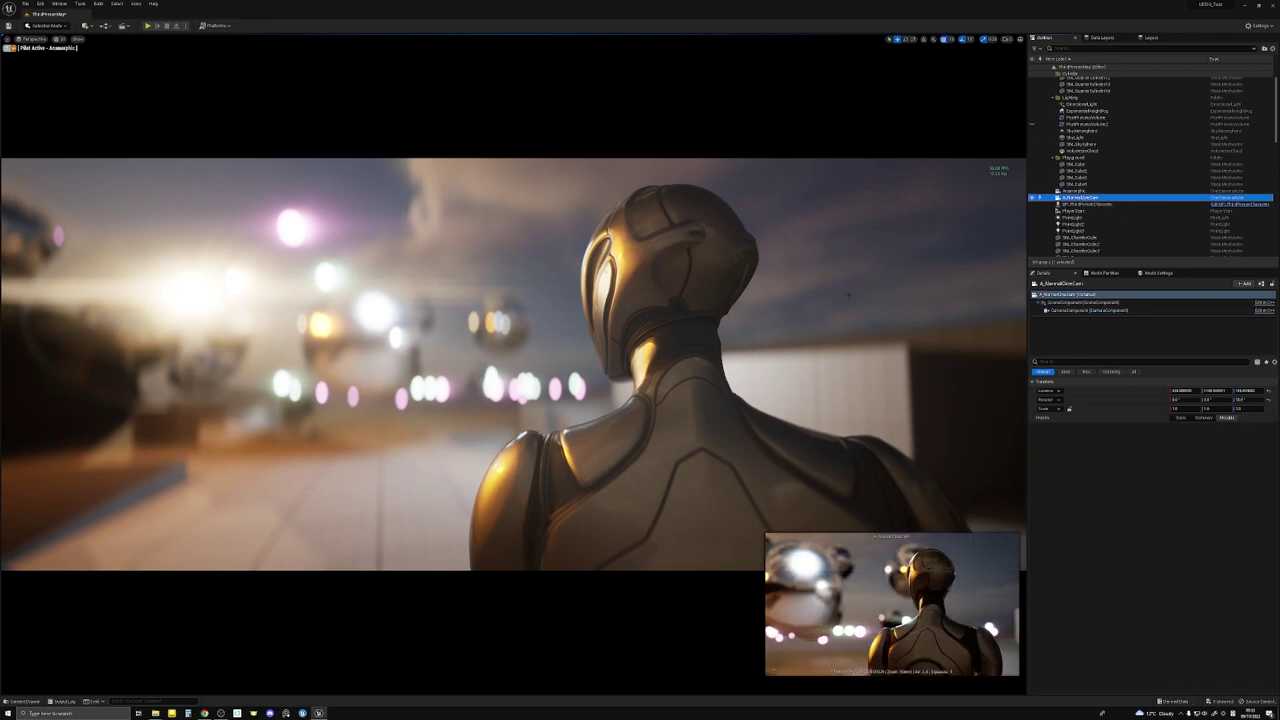